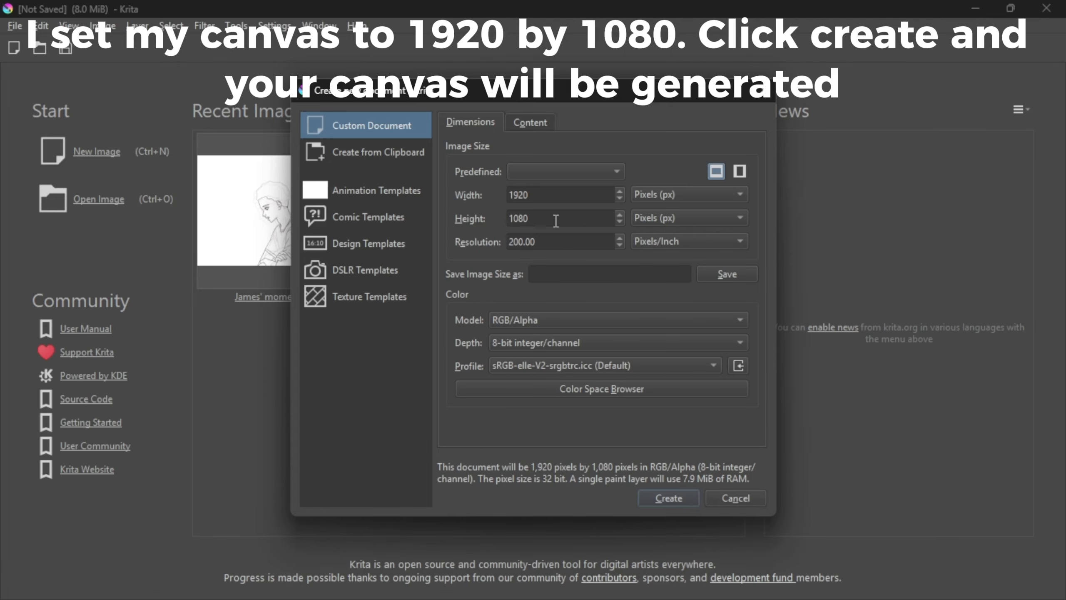
Step: Create the 1920 by 1080 px RGB/Alpha document and switch to the Animation workspace
key("Return")
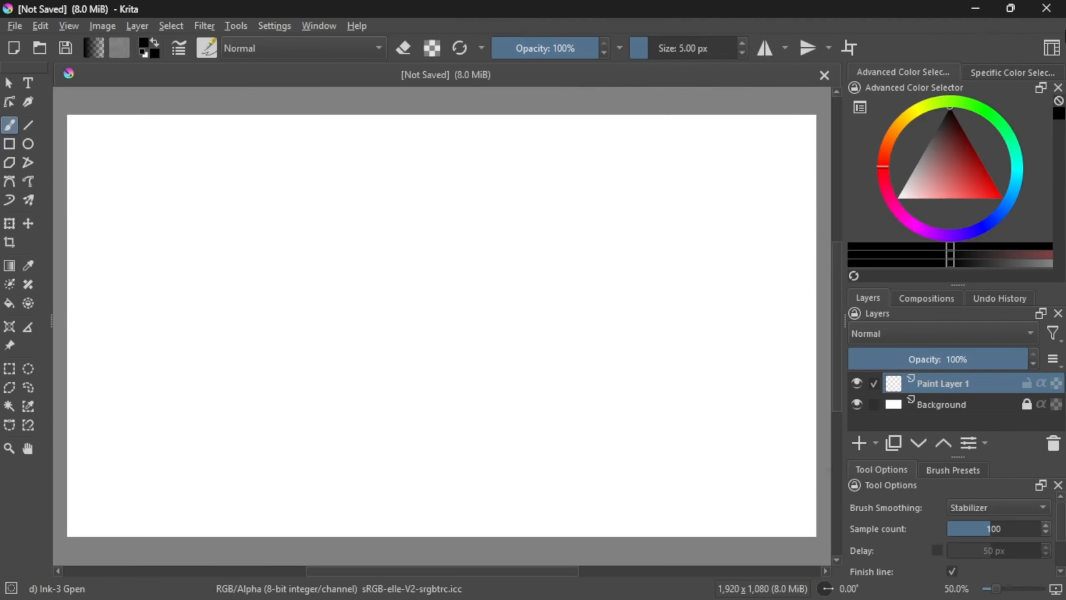
left_click(1050, 52)
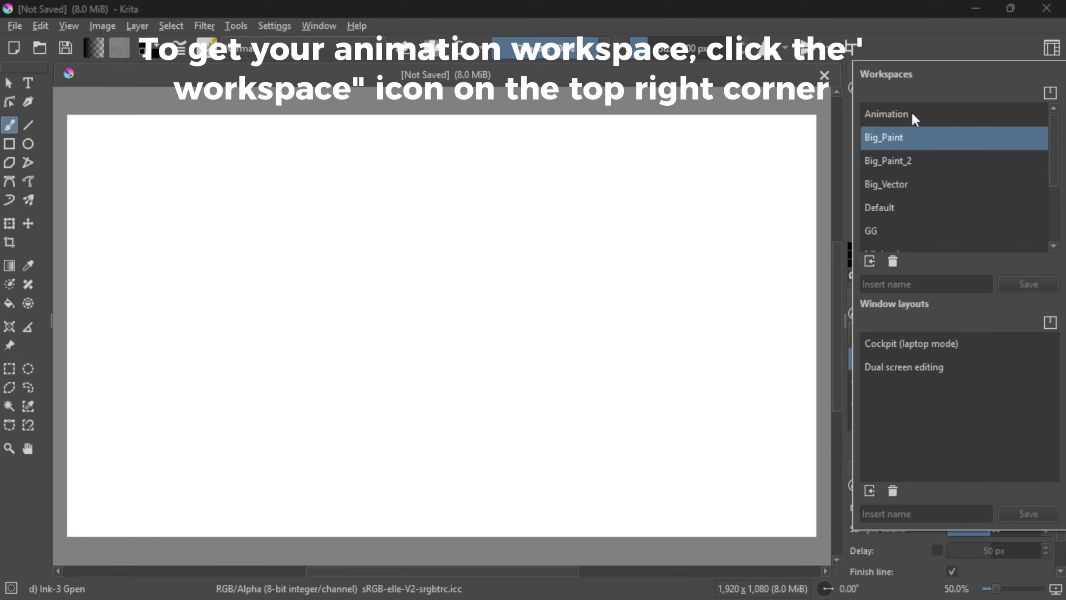
left_click(895, 115)
left_click(694, 229)
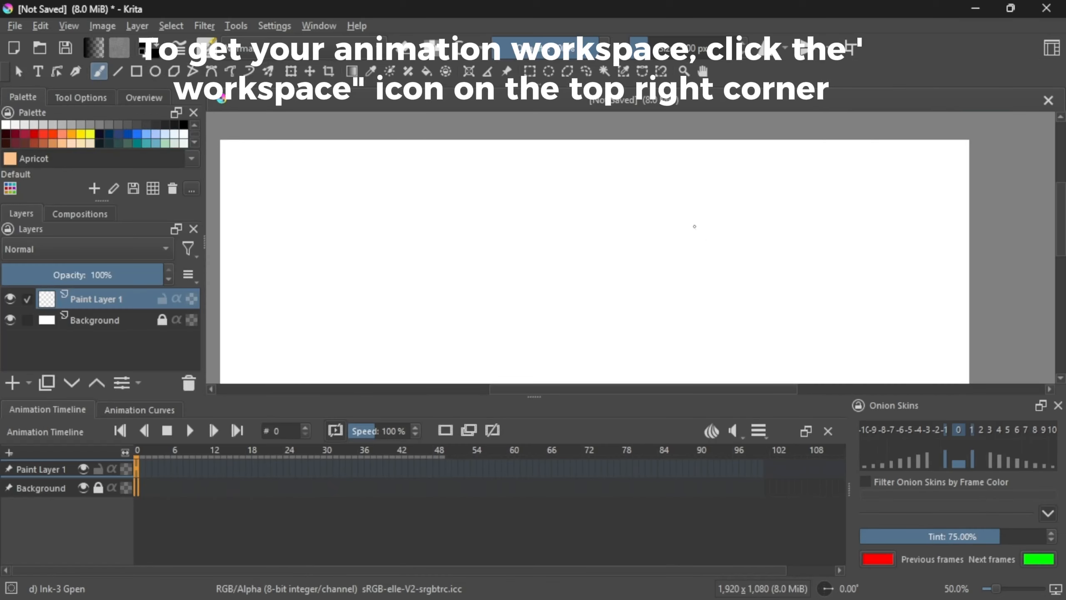
left_click_drag(1063, 222, 1064, 251)
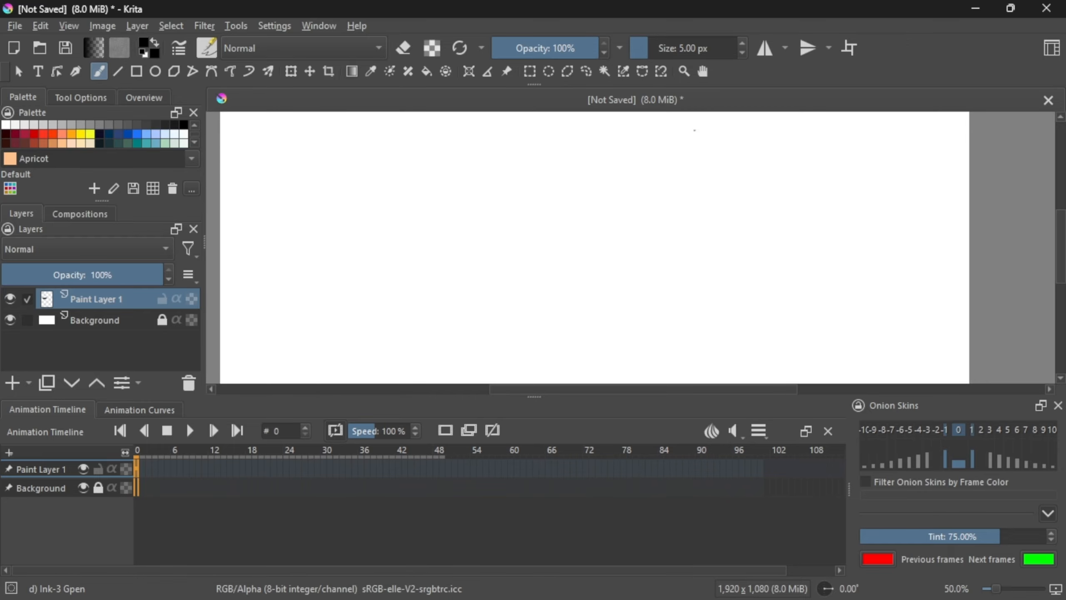
Step: Switch to the saved custom workspace listed between Minimal and Small_Vector
left_click(1051, 48)
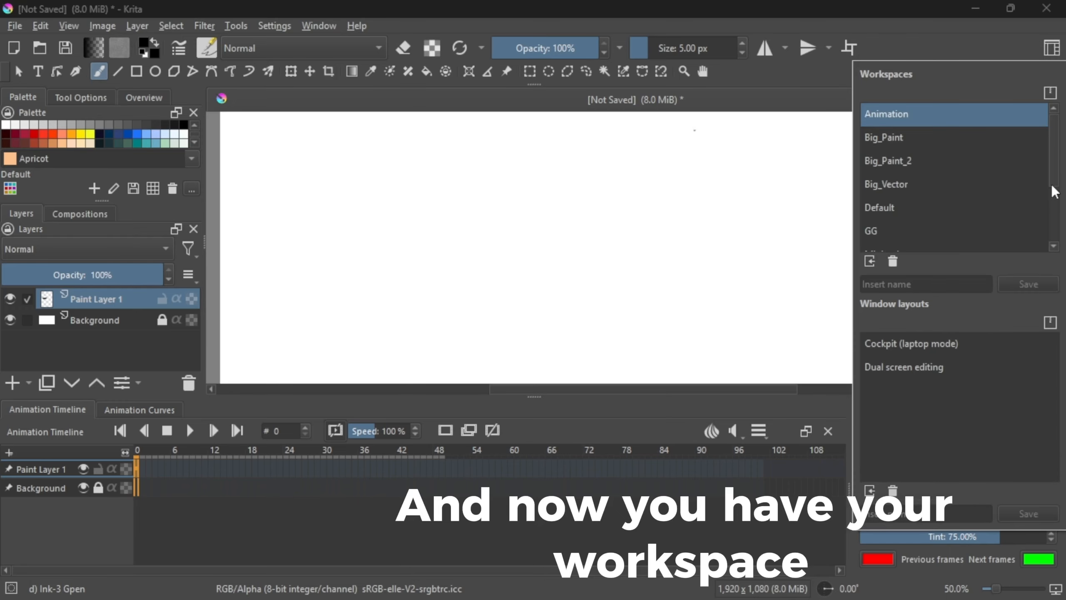
scroll(1054, 191, "down", 3)
left_click(955, 203)
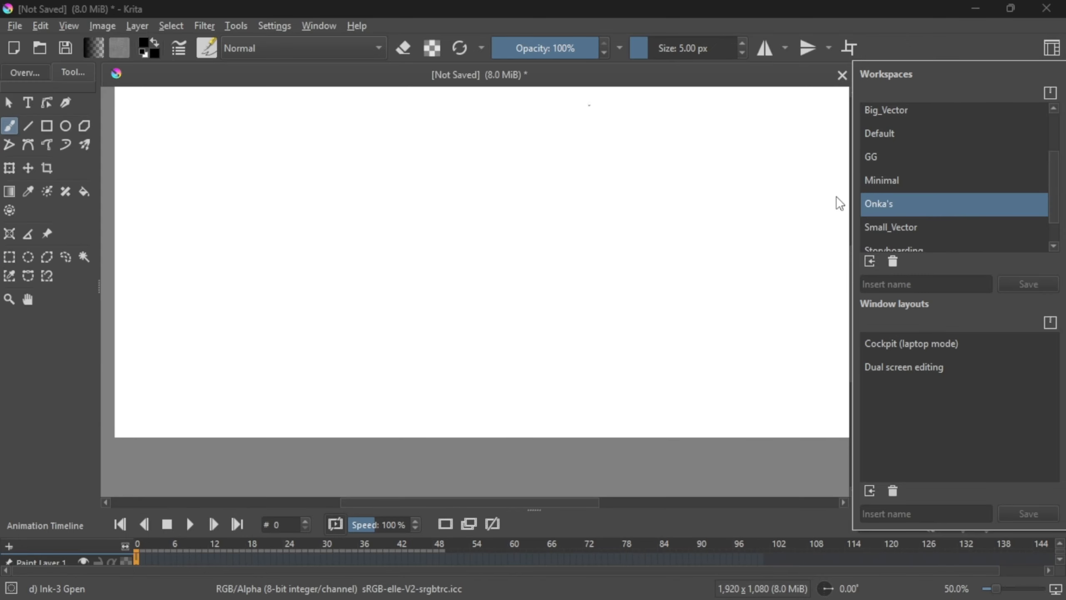
left_click(743, 420)
left_click_drag(857, 295, 852, 276)
key("ctrl+plus")
key("ctrl+minus")
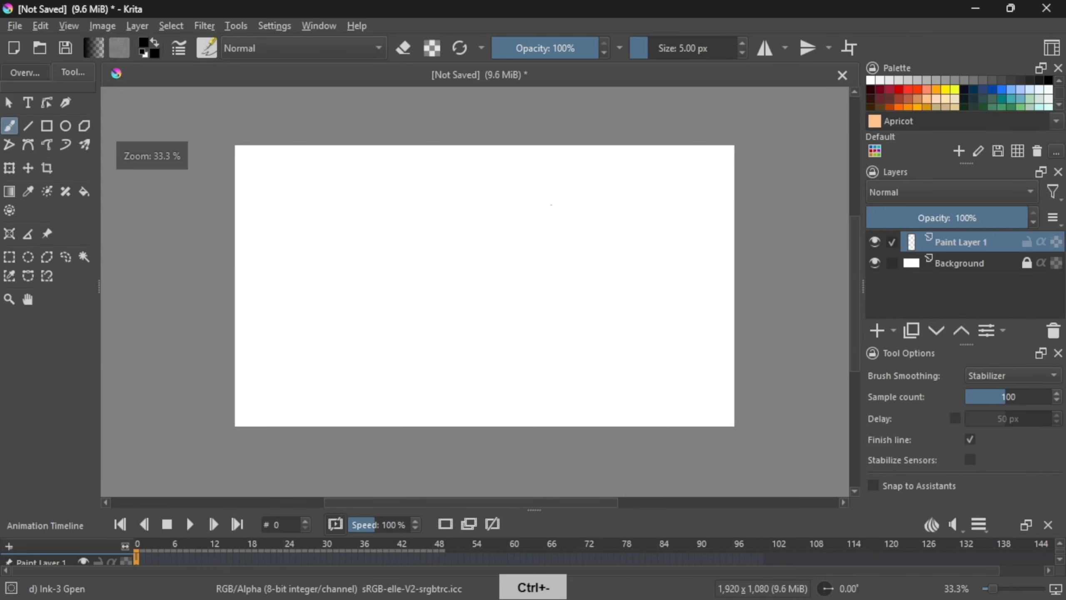
Step: Using the Pencil-2 brush and Line tool, draw a long horizontal ground line, a vertical centre line and a shorter top line
left_click(207, 48)
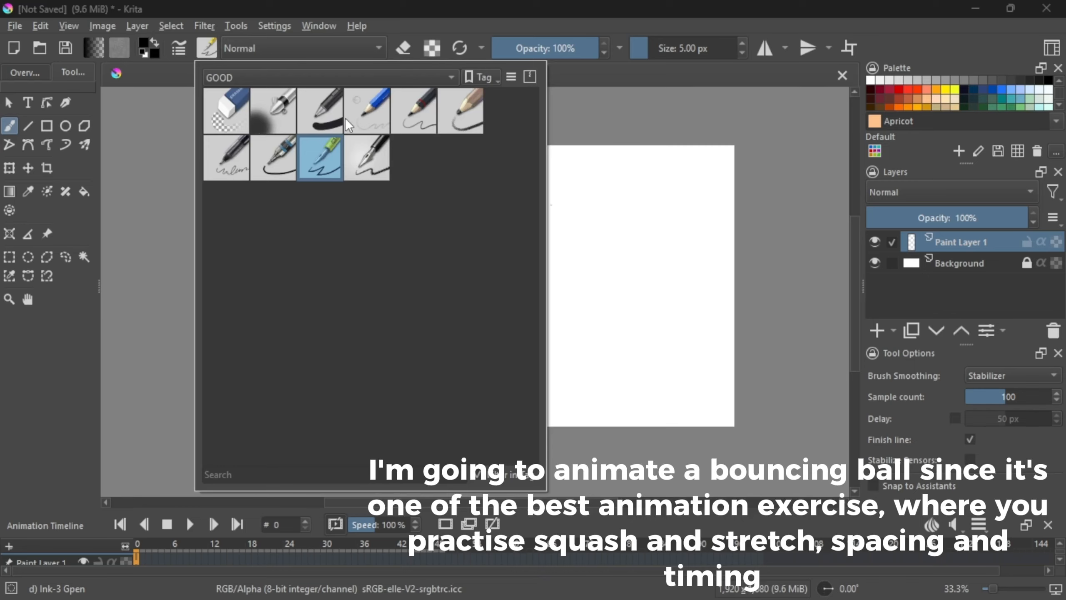
left_click(427, 114)
left_click(178, 190)
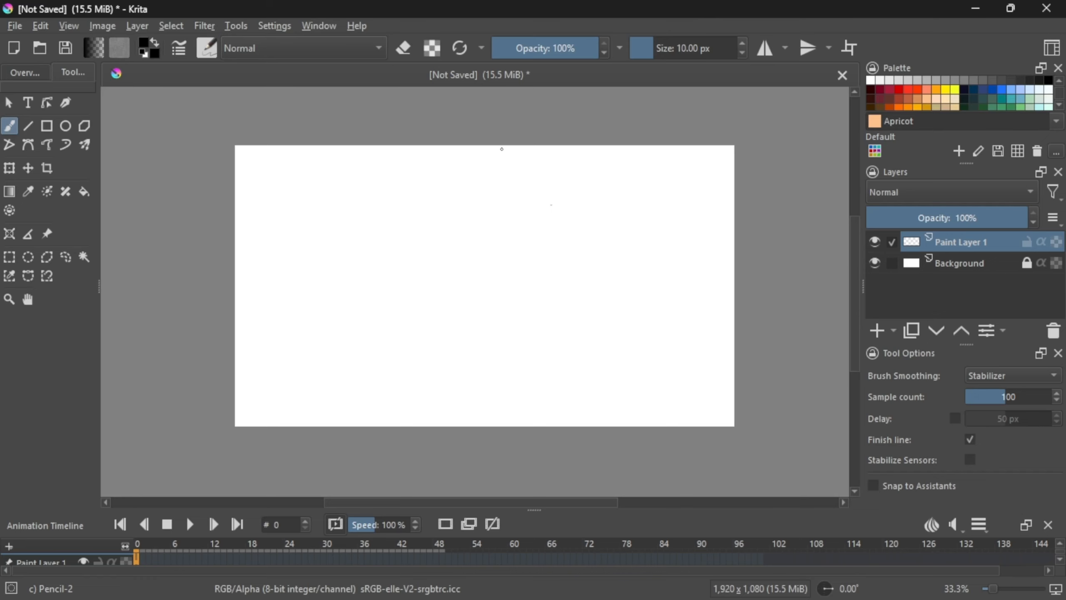
left_click(28, 126)
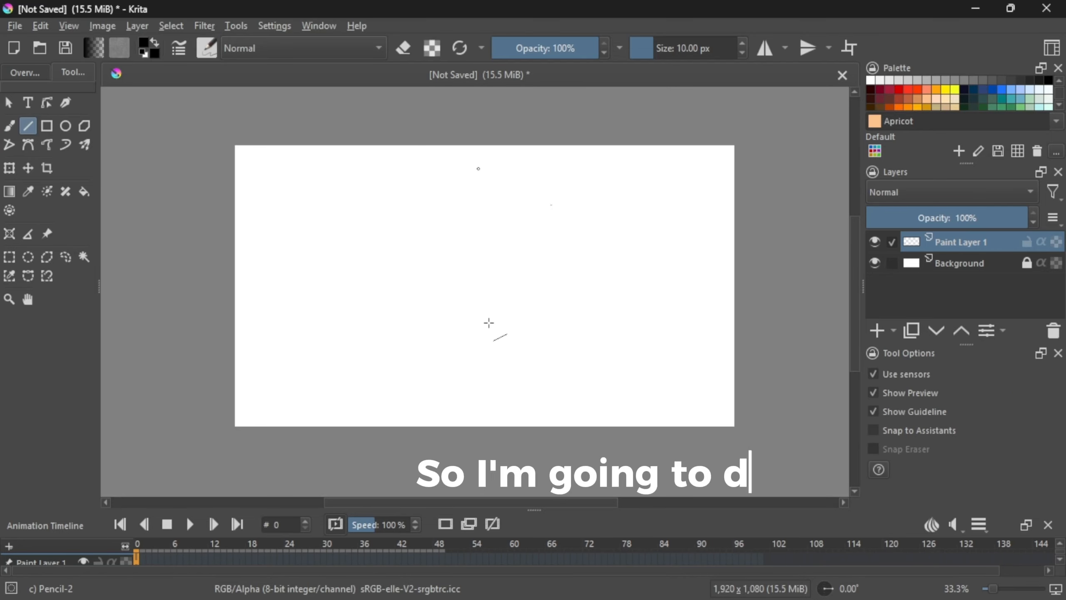
mouse_move(326, 375)
left_mouse_down()
mouse_move(423, 386)
mouse_move(693, 377)
left_mouse_up()
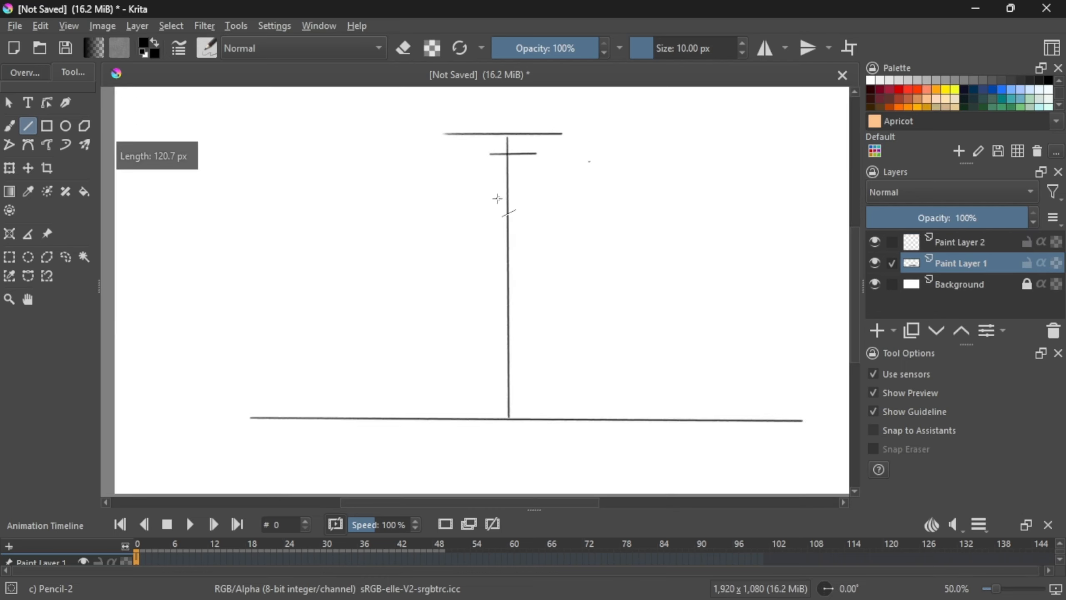
Step: Draw short horizontal spacing ticks across the vertical line just below the top line, at its middle and in the lower half
key("ctrl+z")
mouse_move(490, 156)
left_mouse_down()
mouse_move(532, 157)
mouse_move(500, 150)
mouse_move(528, 149)
mouse_move(492, 172)
mouse_move(531, 170)
left_mouse_up()
key("ctrl+z")
key("ctrl+z")
key("ctrl+z")
key("ctrl+z")
key("ctrl+z")
mouse_move(478, 271)
left_mouse_down()
mouse_move(554, 269)
mouse_move(474, 270)
mouse_move(551, 268)
mouse_move(534, 273)
left_mouse_up()
key("ctrl+z")
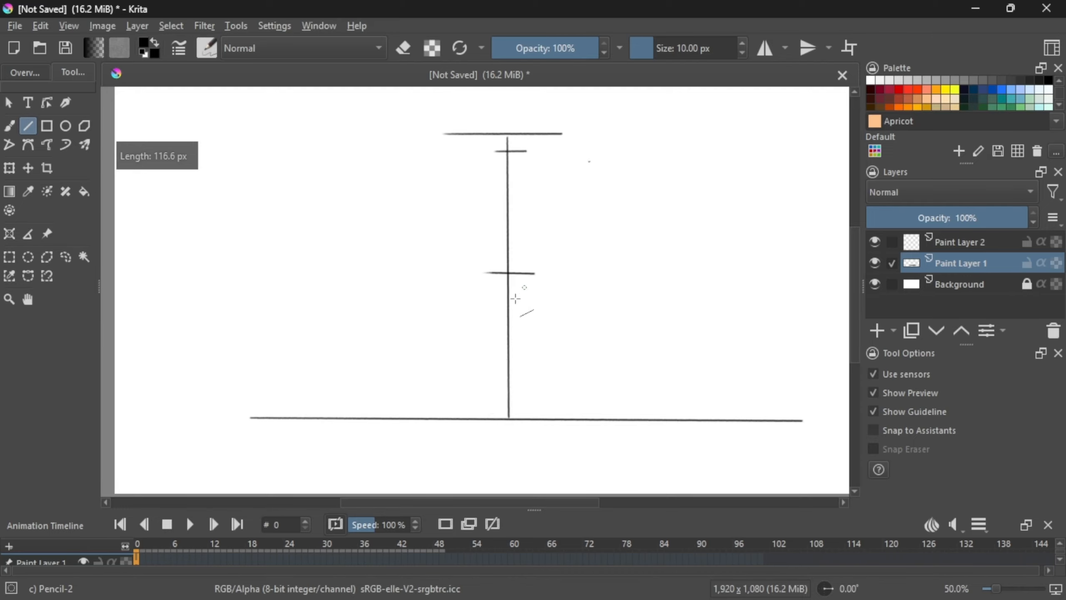
left_click_drag(496, 344, 535, 344)
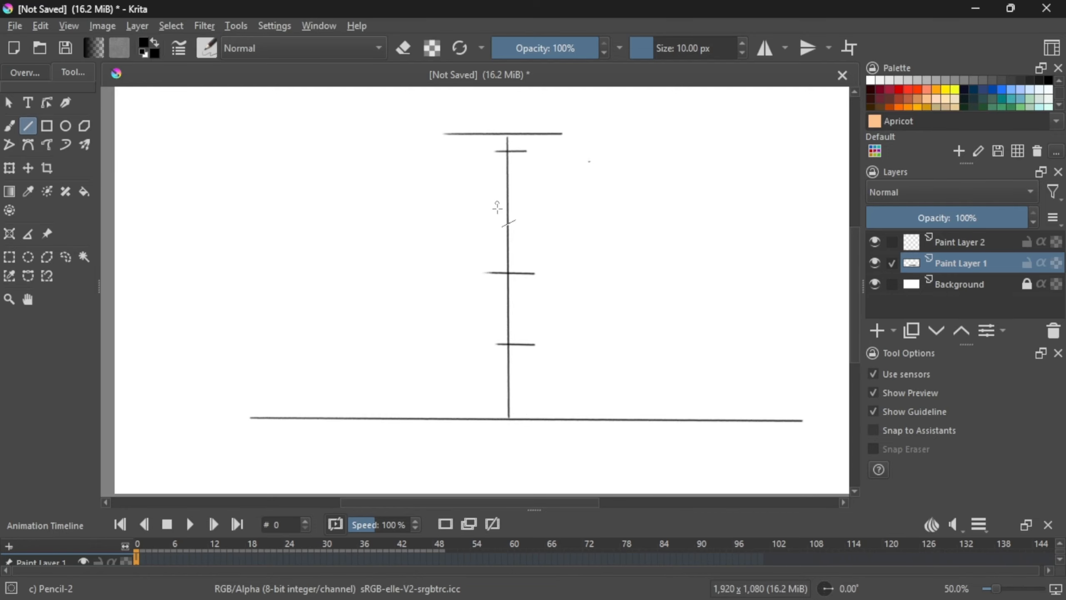
Step: Add two spacing ticks across the vertical line between the uppermost tick and the middle tick
left_click_drag(495, 208, 539, 211)
key("ctrl+z")
left_click_drag(495, 178, 529, 178)
key("ctrl+z")
key("ctrl+z")
left_click_drag(488, 212, 531, 213)
left_click_drag(498, 183, 525, 181)
key("ctrl+z")
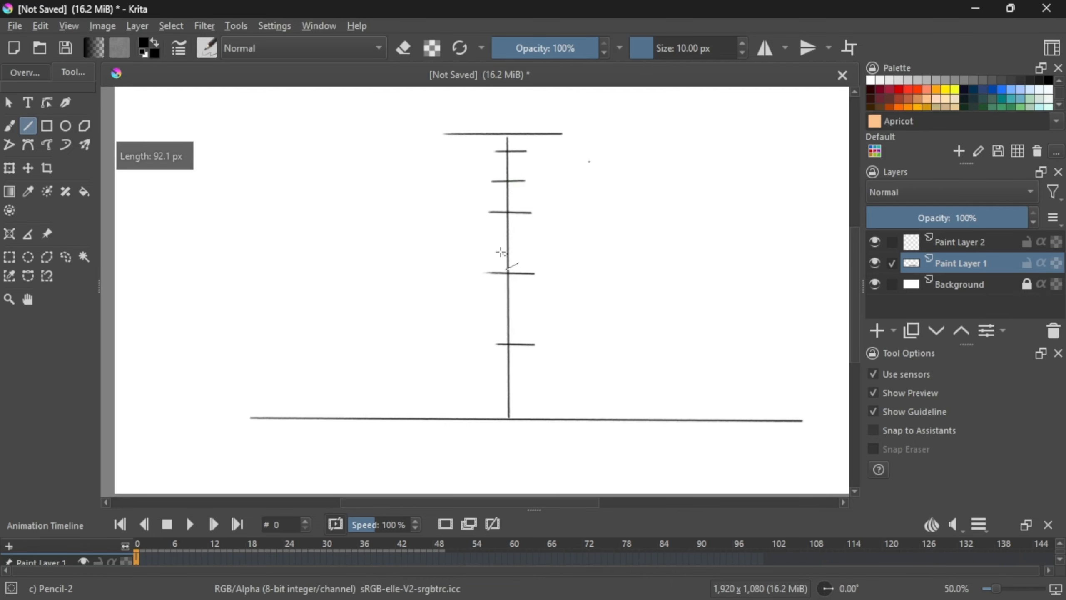
left_click_drag(500, 240, 524, 240)
key("ctrl+z")
Step: Erase the lowest spacing tick with the freehand brush in eraser mode
key("e")
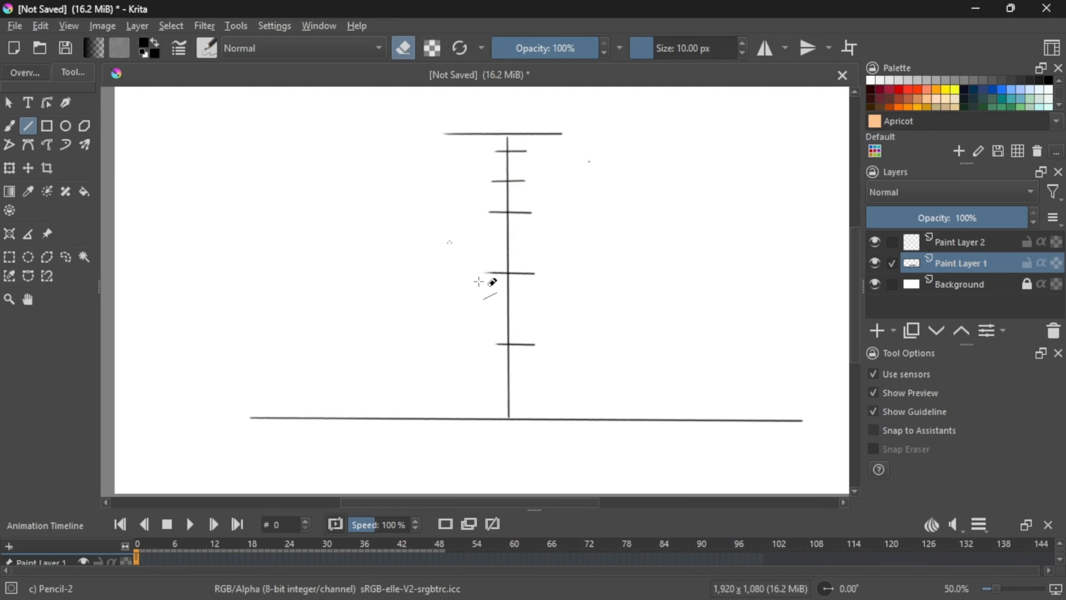
left_click(9, 125)
left_click(661, 48)
left_click_drag(528, 346, 499, 338)
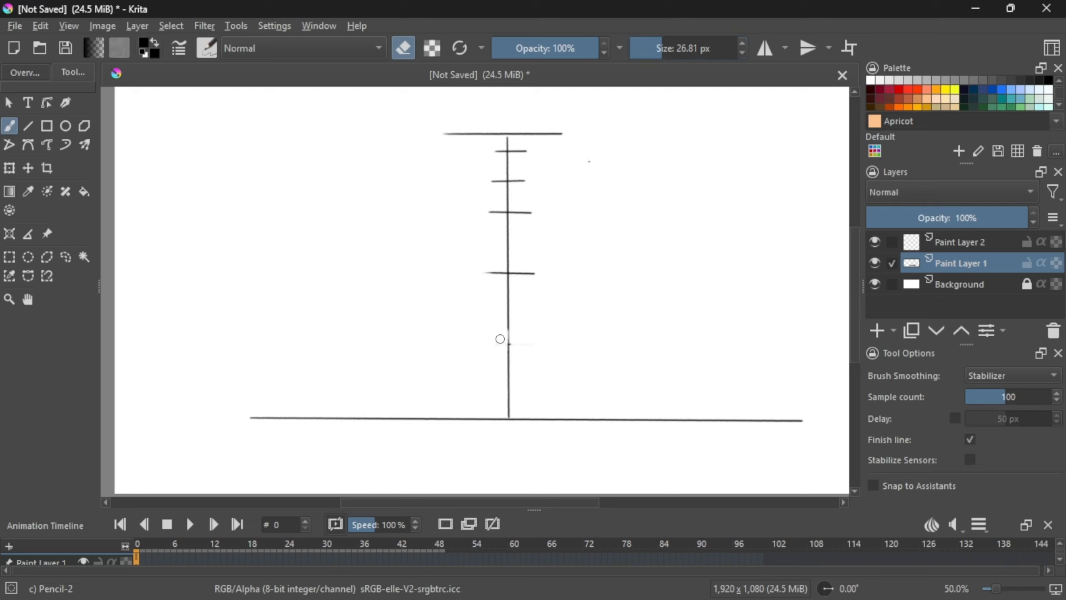
left_click(742, 53)
left_click(743, 53)
left_click(742, 53)
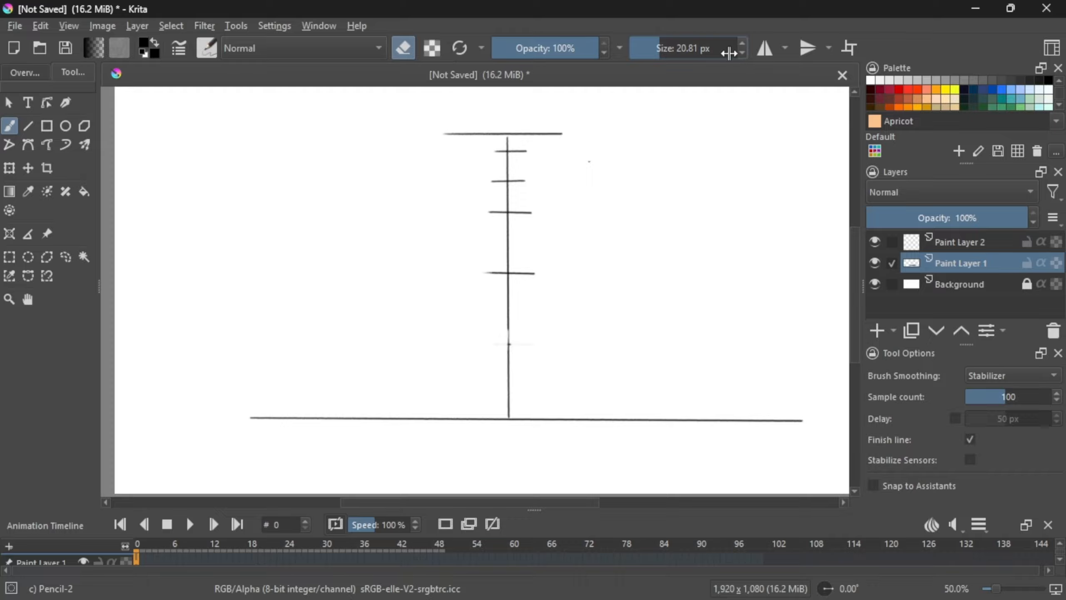
Step: Return to the Line tool with a 10 px brush and turn eraser mode off
left_click(29, 126)
left_click(647, 46)
key("bracketright")
key("bracketright")
key("bracketright")
key("bracketright")
key("bracketright")
key("bracketright")
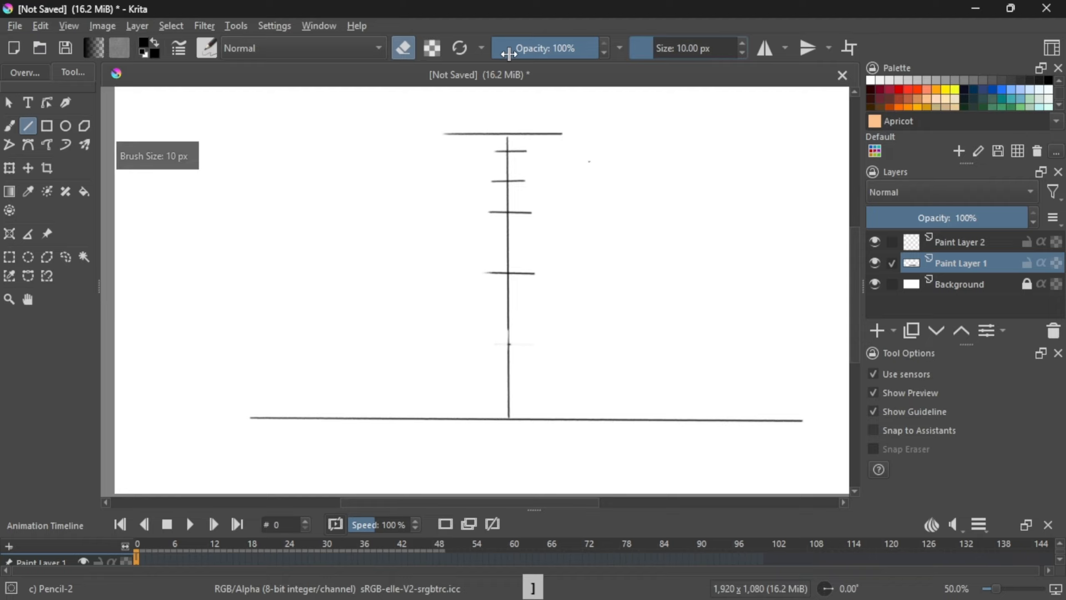
key("bracketleft")
left_click(406, 51)
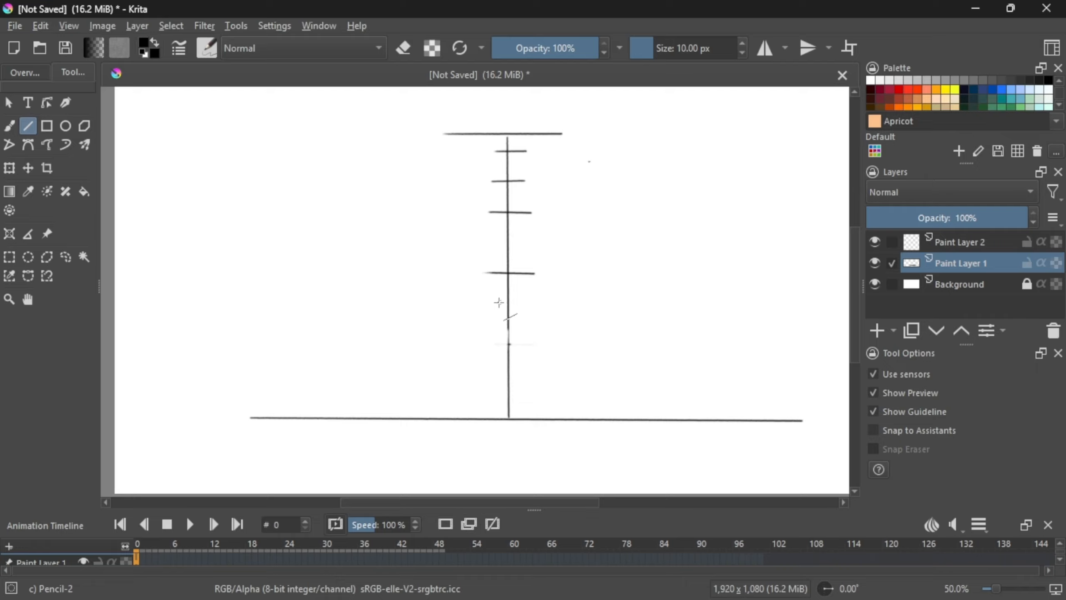
Step: Draw three new spacing ticks across the vertical line between the middle tick and the ground line
mouse_move(498, 303)
left_mouse_down()
mouse_move(529, 302)
mouse_move(517, 346)
mouse_move(503, 352)
mouse_move(525, 352)
left_mouse_up()
key("ctrl+z")
key("ctrl+z")
key("ctrl+z")
Step: Lower the opacity of Paint Layer 1 to 46% and make Paint Layer 2 the active layer
key("b")
left_click_drag(987, 217, 940, 217)
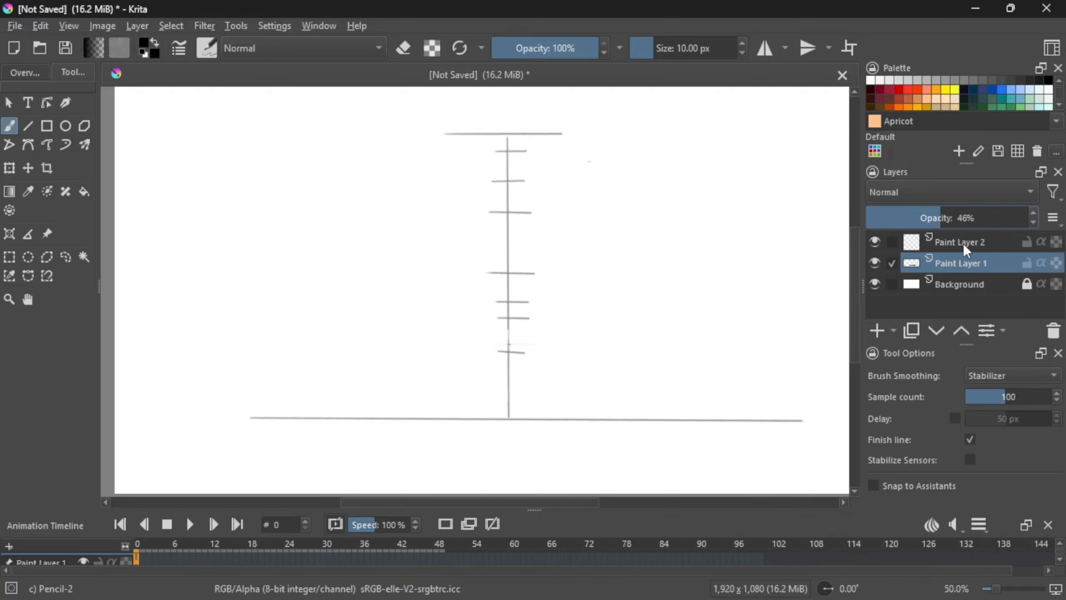
left_click(963, 244)
key("ctrl+plus")
key("ctrl+plus")
left_click_drag(854, 290, 854, 228)
mouse_move(556, 180)
left_mouse_down()
mouse_move(588, 253)
mouse_move(545, 174)
mouse_move(555, 188)
mouse_move(529, 283)
left_mouse_up()
key("ctrl+z")
key("ctrl+z")
key("ctrl+z")
left_click_drag(512, 194, 580, 260)
left_click_drag(520, 174, 600, 252)
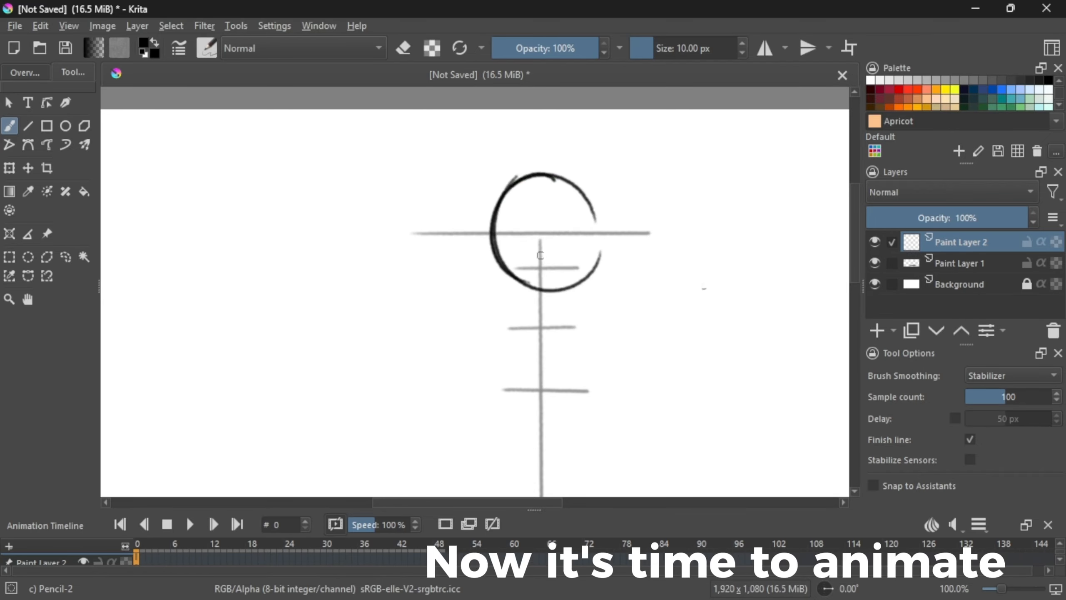
key("ctrl+z")
key("ctrl+z")
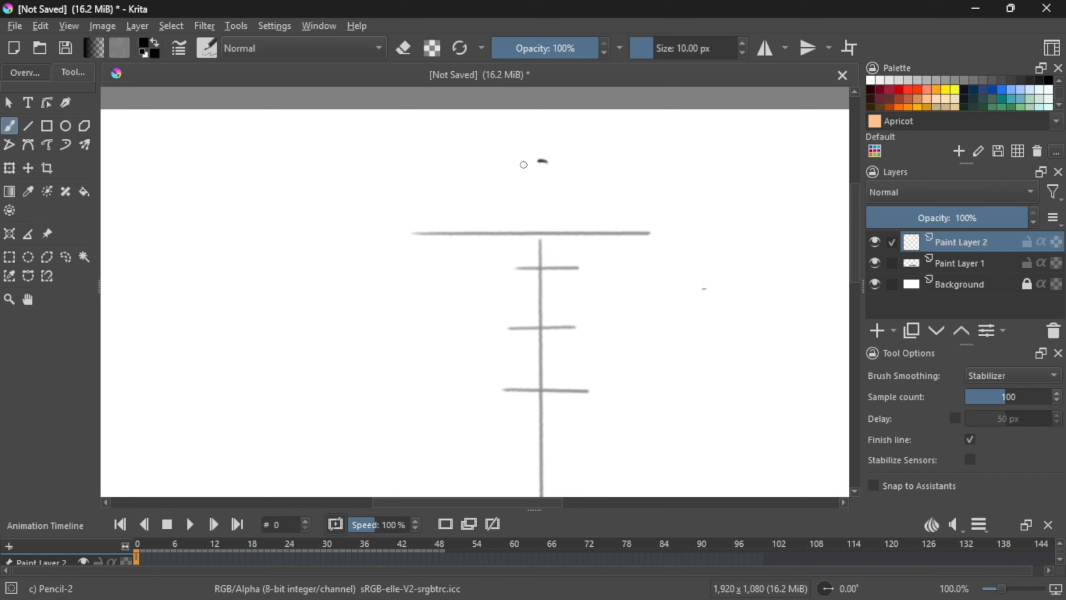
key("ctrl+z")
Step: Sketch the ball as a freehand circle overlapping the top guide line, with its base at the uppermost tick
mouse_move(523, 164)
left_mouse_down()
mouse_move(540, 166)
mouse_move(486, 252)
mouse_move(570, 167)
left_mouse_up()
key("ctrl+z")
mouse_move(565, 166)
left_mouse_down()
mouse_move(527, 170)
mouse_move(535, 286)
left_mouse_up()
mouse_move(500, 206)
left_mouse_down()
mouse_move(574, 197)
mouse_move(530, 229)
left_mouse_up()
key("ctrl+z")
key("ctrl+z")
key("ctrl+z")
key("ctrl+z")
key("ctrl+z")
mouse_move(546, 172)
left_mouse_down()
mouse_move(508, 246)
mouse_move(552, 170)
mouse_move(520, 244)
left_mouse_up()
key("ctrl+z")
left_click_drag(506, 188, 555, 270)
mouse_move(493, 215)
left_mouse_down()
mouse_move(571, 263)
mouse_move(589, 216)
left_mouse_up()
key("ctrl+z")
mouse_move(536, 168)
left_mouse_down()
mouse_move(593, 233)
mouse_move(592, 211)
left_mouse_up()
mouse_move(574, 185)
left_mouse_down()
mouse_move(587, 216)
mouse_move(563, 261)
mouse_move(584, 253)
mouse_move(547, 276)
left_mouse_up()
key("ctrl+z")
key("ctrl+z")
scroll(547, 276, "down", 1)
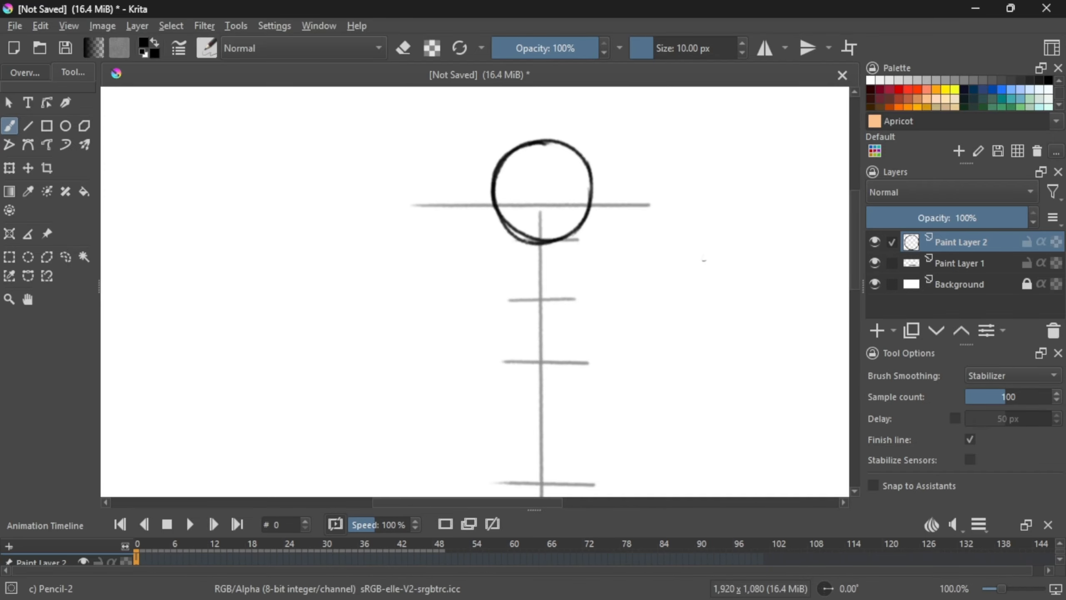
Step: Make the ball drawing a keyframe at frame 0 of Paint Layer 2, undoing any accidental frame removal
left_click(445, 524)
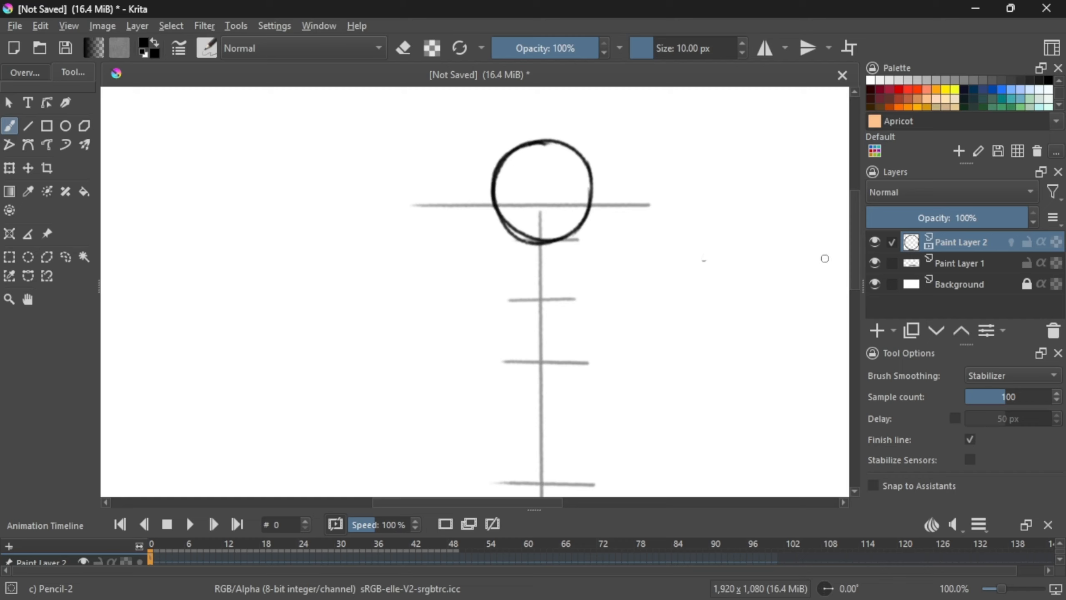
left_click(493, 525)
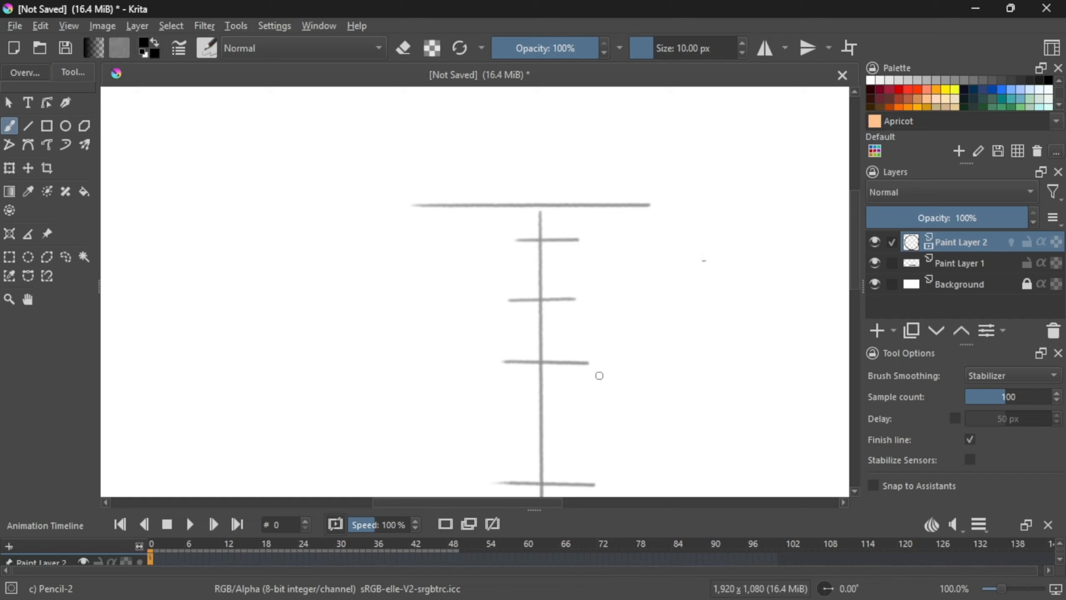
key("ctrl+z")
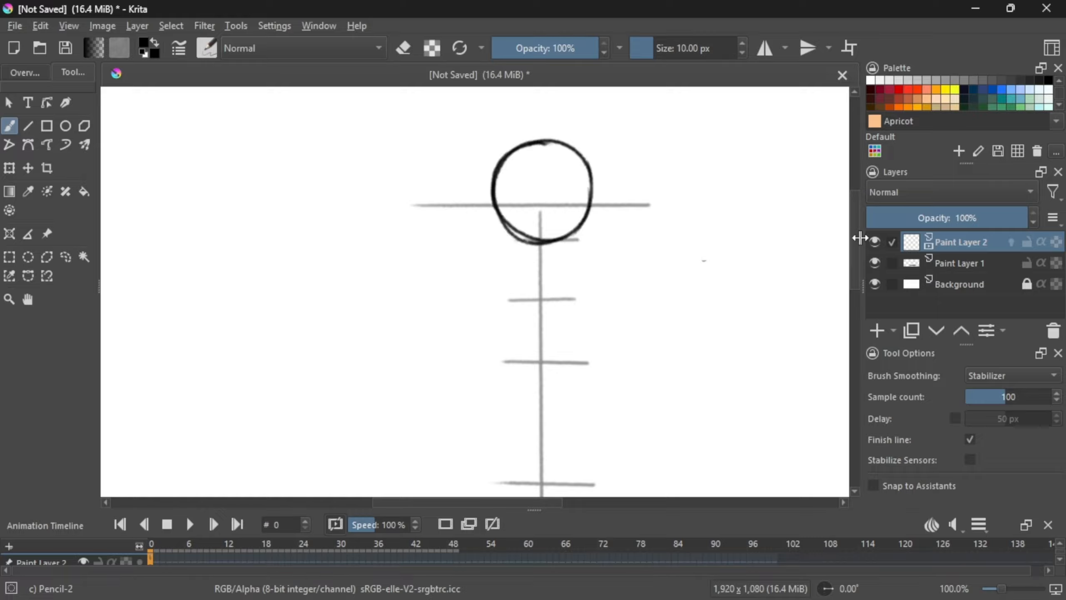
Step: Add a blank frame at frame 2 of Paint Layer 2 and turn on onion skinning for that layer
left_click_drag(858, 238, 855, 255)
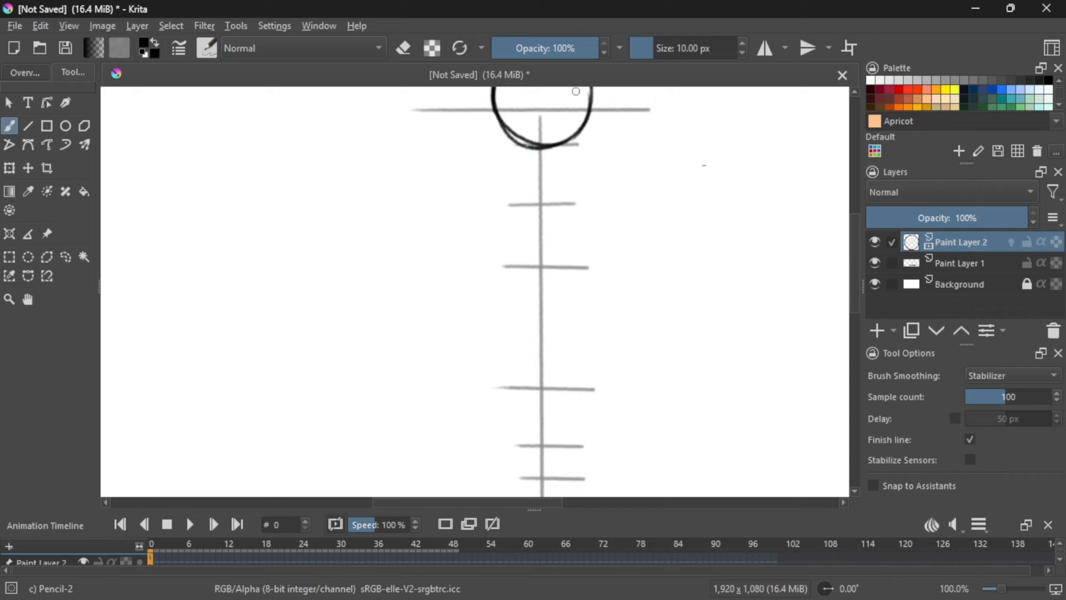
key("ctrl+minus")
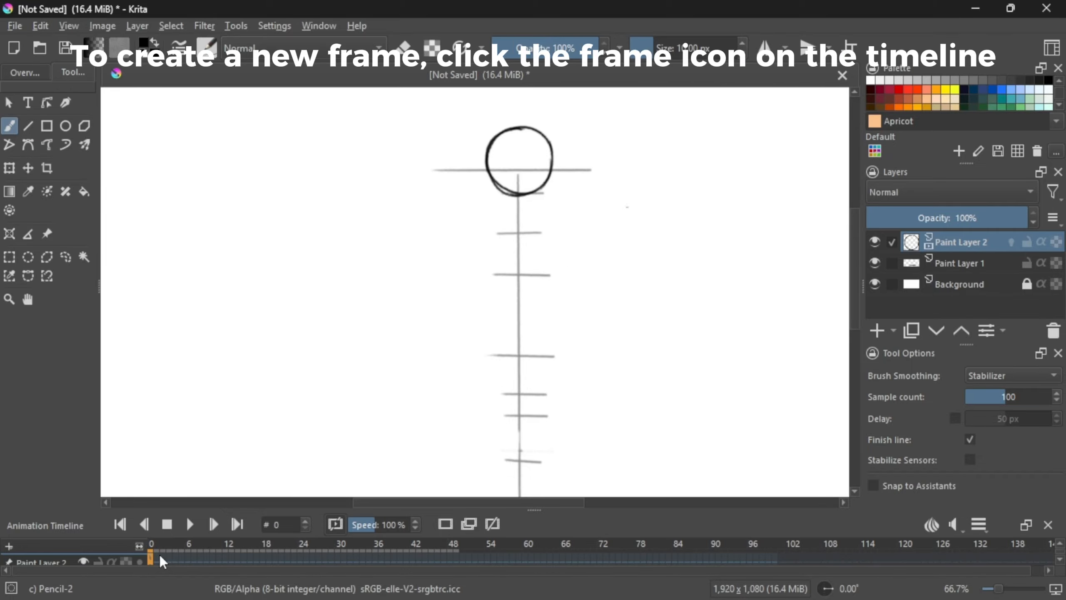
left_click(444, 530)
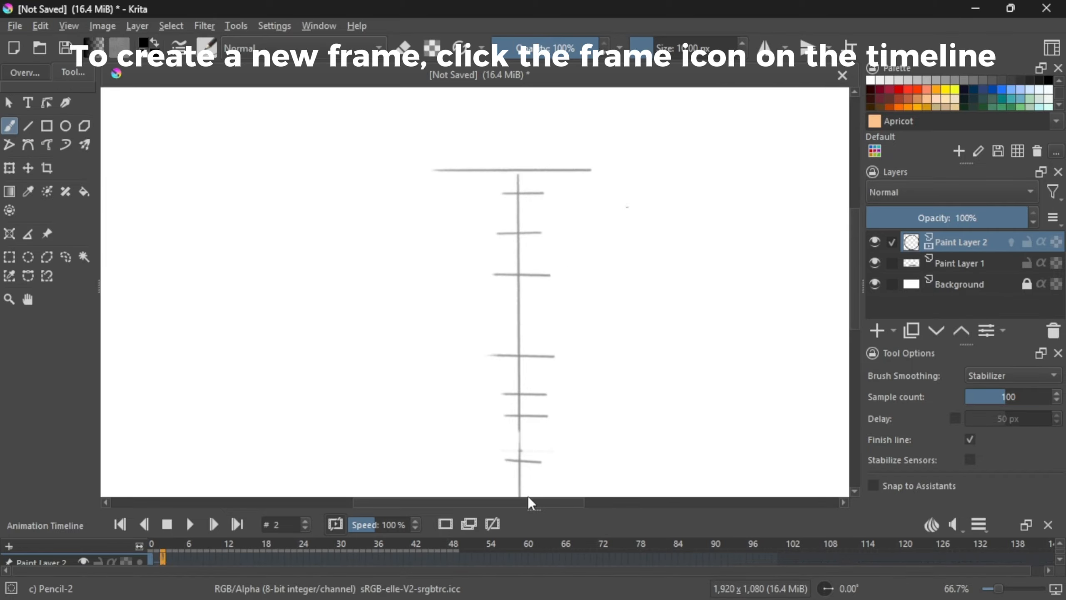
left_click(140, 561)
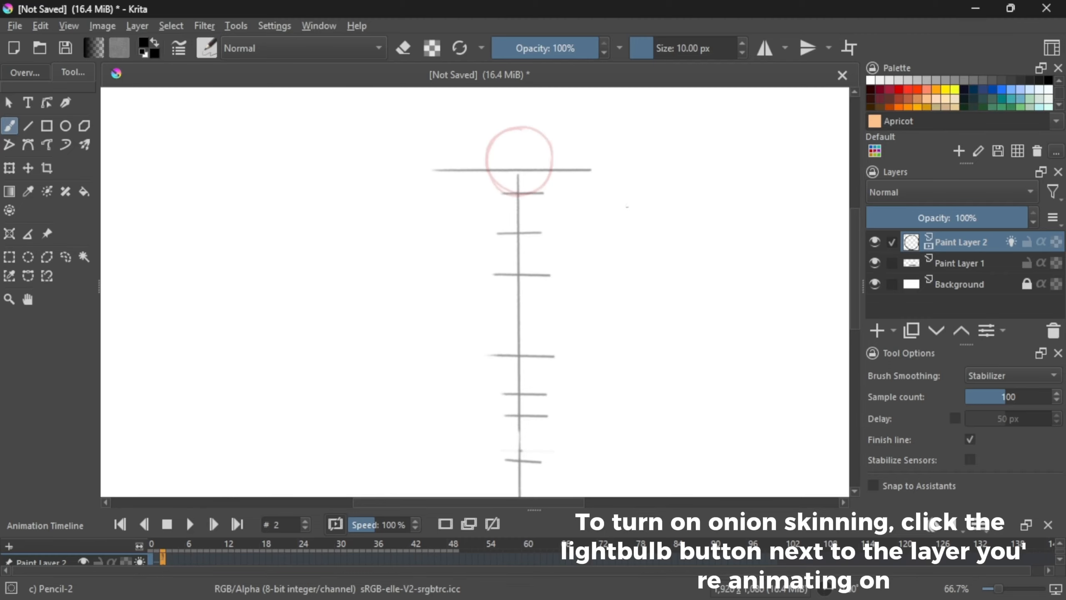
Step: Trace the ball on frame 2 over its onion skin and move it down until its top meets the horizontal top line
left_click_drag(524, 168, 486, 206)
key("ctrl+z")
left_click_drag(524, 169, 505, 172)
key("ctrl+z")
mouse_move(529, 130)
left_mouse_down()
mouse_move(507, 143)
mouse_move(499, 186)
left_mouse_up()
key("ctrl+z")
key("ctrl+z")
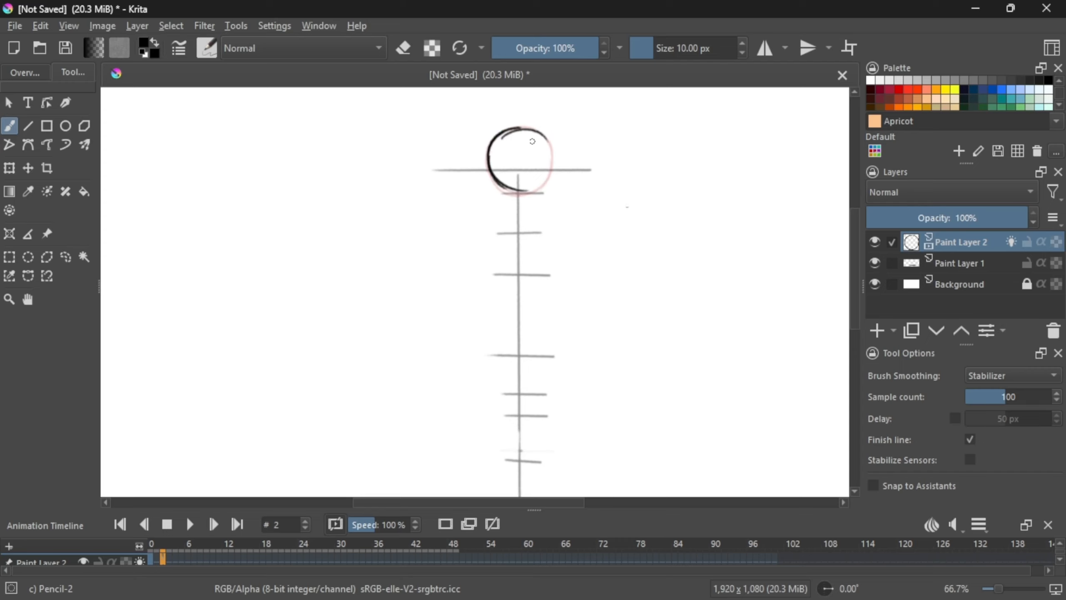
mouse_move(513, 130)
left_mouse_down()
mouse_move(535, 143)
mouse_move(544, 183)
left_mouse_up()
mouse_move(549, 140)
left_mouse_down()
mouse_move(553, 163)
mouse_move(508, 192)
mouse_move(485, 169)
mouse_move(542, 188)
mouse_move(538, 195)
left_mouse_up()
key("t")
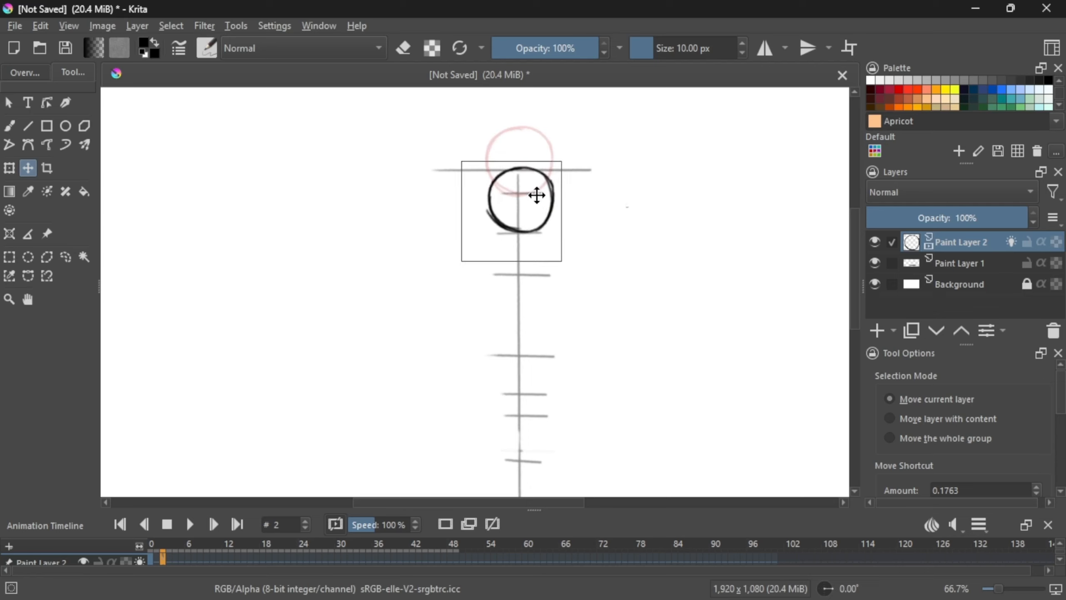
left_click(10, 126)
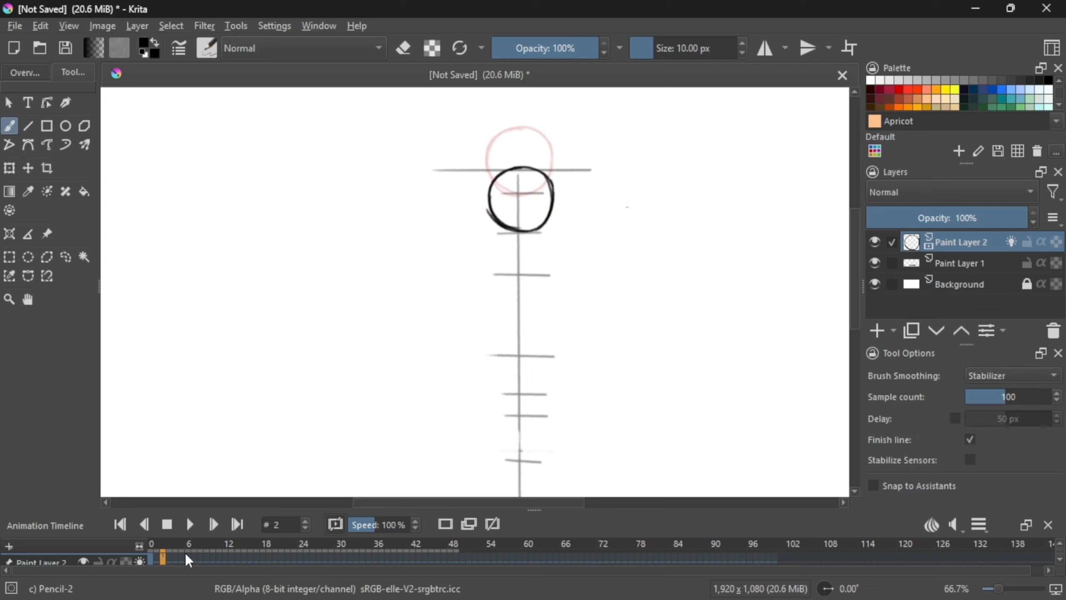
Step: On a new blank frame at frame 4, draw the ball and place it lower, centred on the second tick
left_click(443, 523)
mouse_move(527, 214)
left_mouse_down()
mouse_move(504, 222)
mouse_move(517, 259)
left_mouse_up()
key("ctrl+z")
key("ctrl+z")
mouse_move(530, 166)
left_mouse_down()
mouse_move(509, 170)
mouse_move(495, 193)
mouse_move(519, 229)
left_mouse_up()
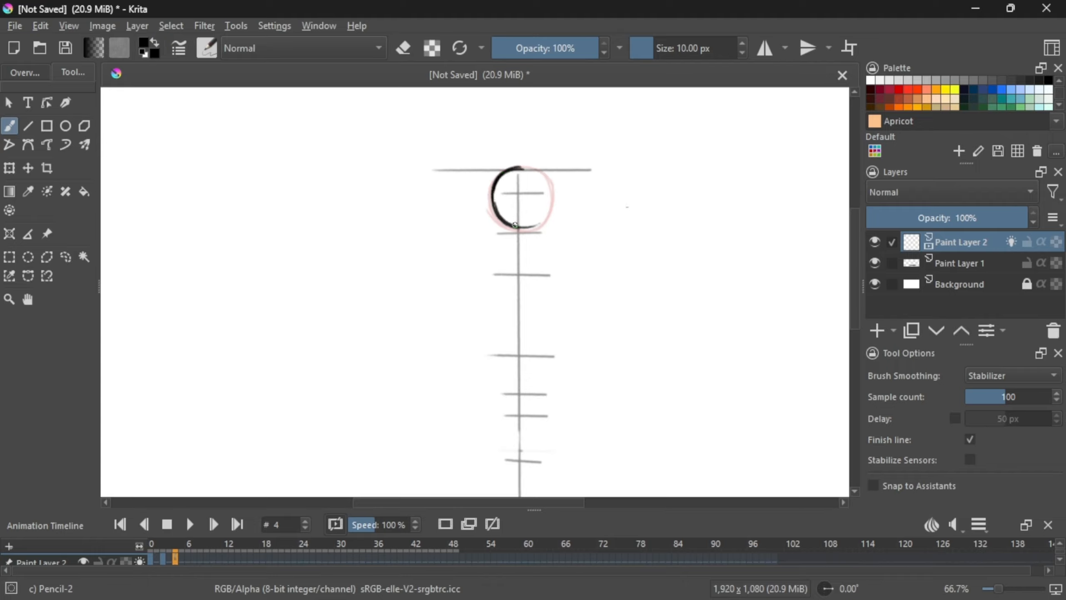
key("ctrl+z")
mouse_move(520, 168)
left_mouse_down()
mouse_move(486, 197)
mouse_move(505, 227)
mouse_move(528, 232)
mouse_move(547, 187)
mouse_move(528, 234)
left_mouse_up()
key("ctrl+z")
key("ctrl+z")
left_click(29, 168)
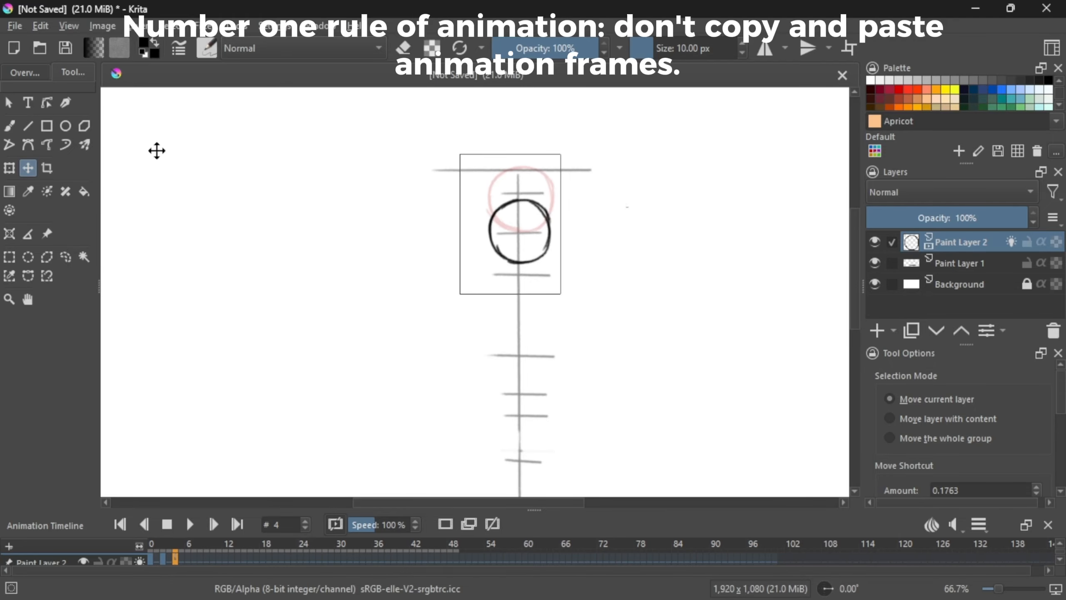
Step: Trace the ball over its onion skin on a new blank frame at frame 6 of Paint Layer 2, undoing stray strokes
left_click(10, 126)
left_click(188, 558)
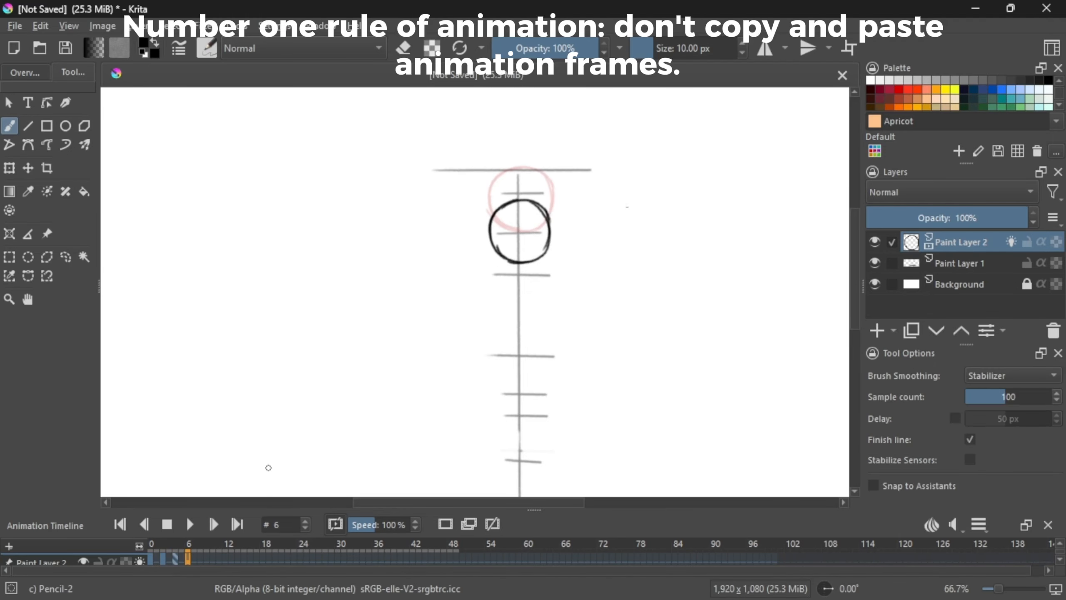
scroll(588, 210, "down", 2)
key("ctrl+plus")
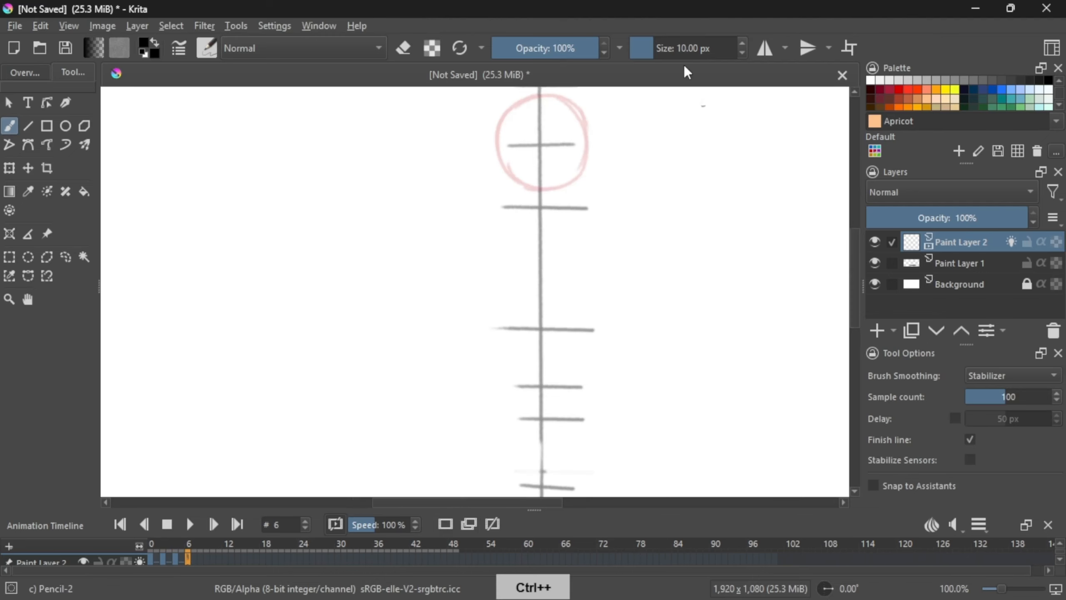
left_click_drag(553, 95, 494, 172)
key("ctrl+z")
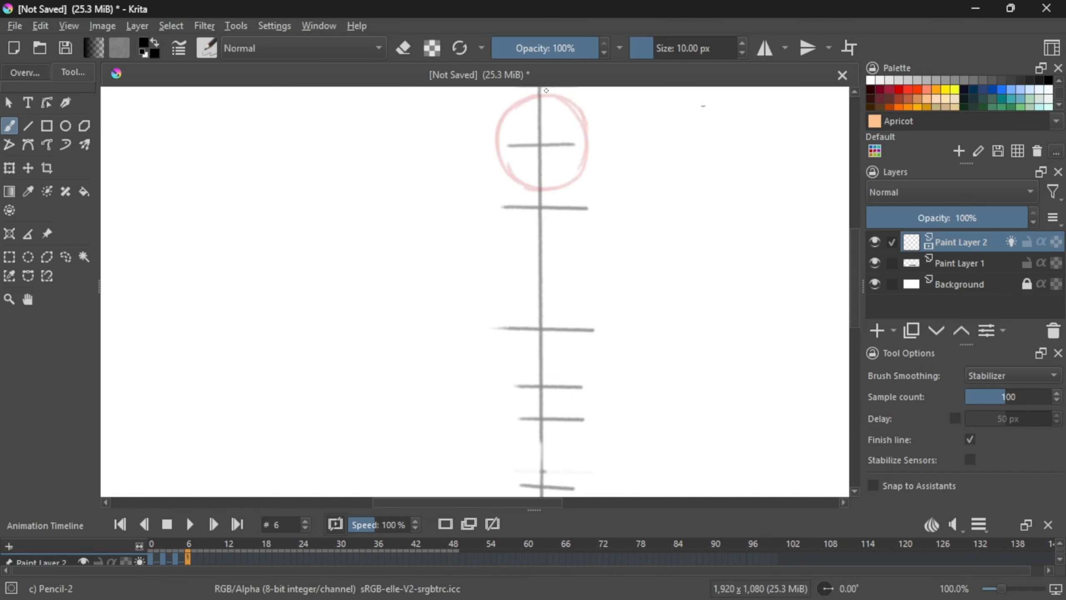
key("ctrl+z")
mouse_move(550, 94)
left_mouse_down()
mouse_move(529, 196)
mouse_move(501, 134)
mouse_move(545, 191)
mouse_move(516, 191)
mouse_move(527, 193)
left_mouse_up()
key("ctrl+z")
key("ctrl+z")
key("ctrl+z")
mouse_move(540, 96)
left_mouse_down()
mouse_move(585, 127)
mouse_move(562, 189)
left_mouse_up()
mouse_move(522, 188)
left_mouse_down()
mouse_move(562, 191)
mouse_move(579, 173)
left_mouse_up()
key("ctrl+z")
key("ctrl+z")
Step: Move the frame 6 ball down the guide until it is centred on the third tick
key("ctrl+minus")
key("ctrl+minus")
left_click(28, 167)
left_click_drag(533, 221, 519, 242)
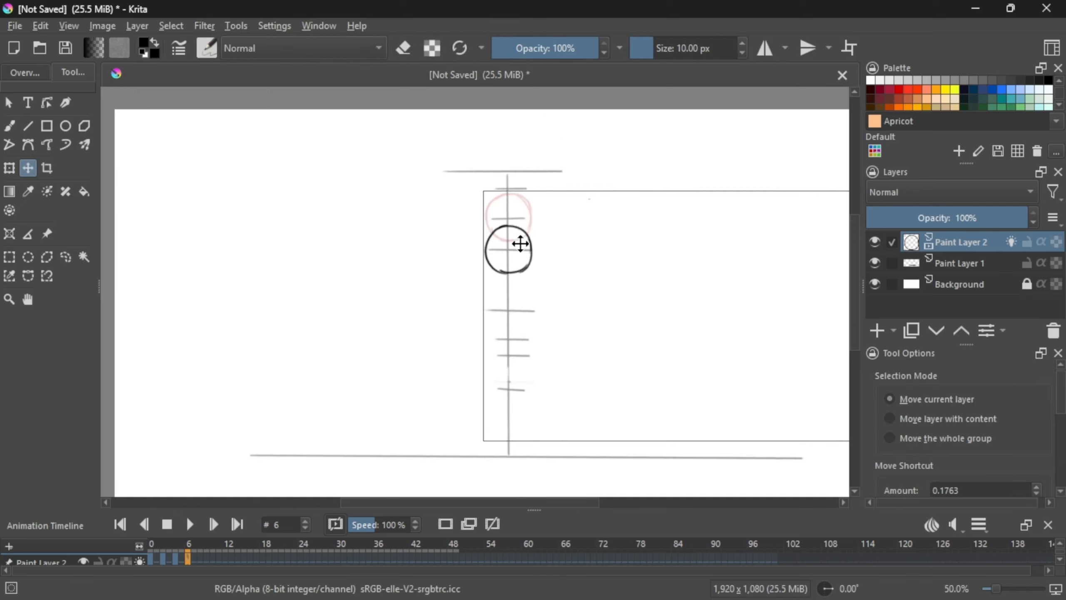
left_click(65, 257)
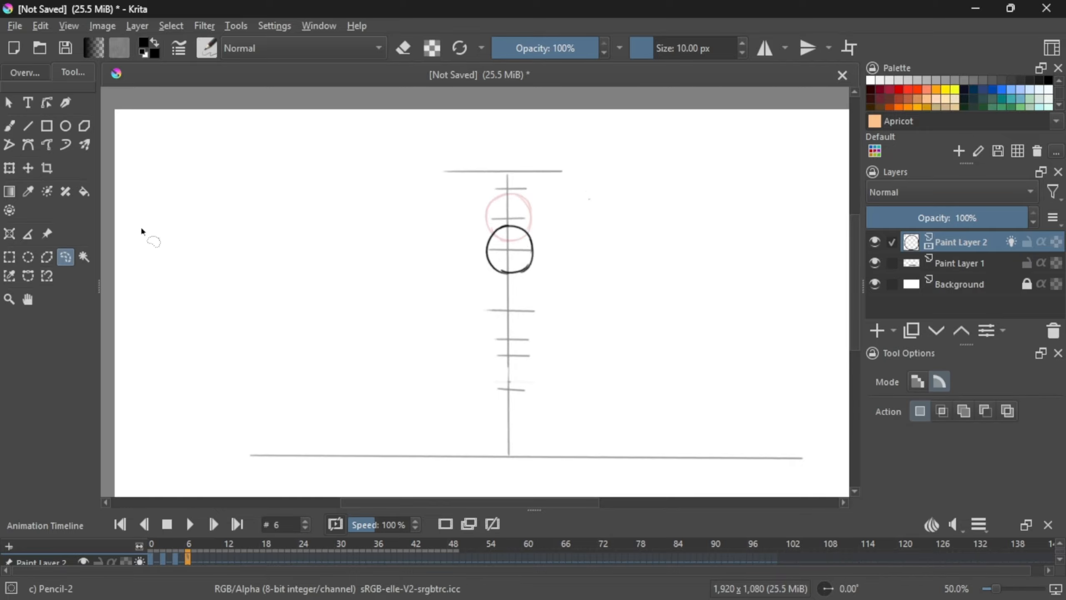
Step: On a new blank frame at frame 8, trace the ball and move it down between the third and fourth ticks
mouse_move(189, 551)
left_mouse_down()
mouse_move(162, 552)
mouse_move(189, 559)
left_mouse_up()
left_click(201, 561)
key("Delete")
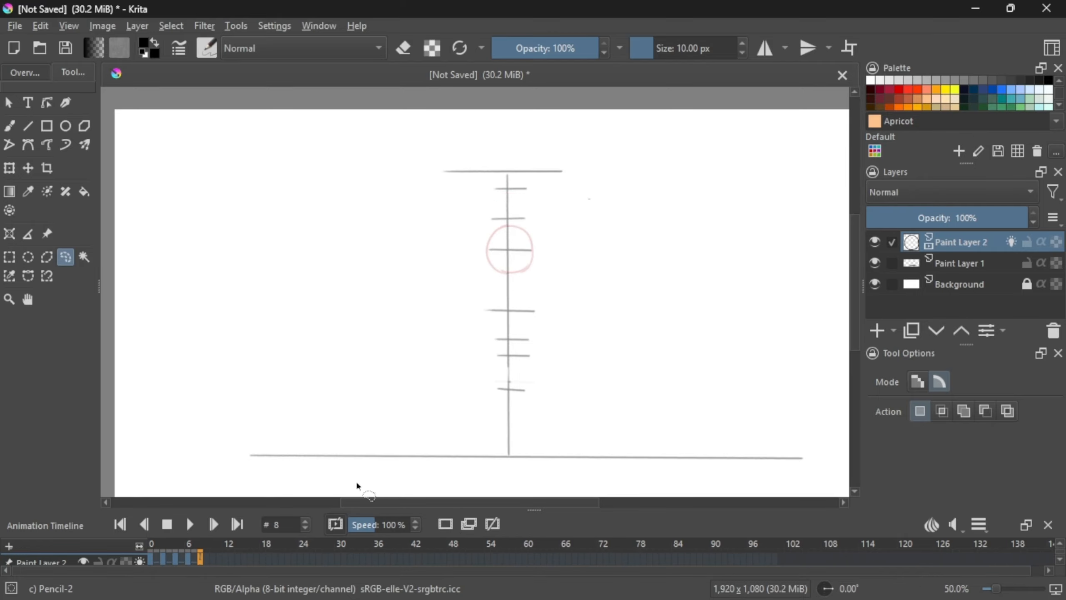
left_click(9, 126)
key("ctrl+plus")
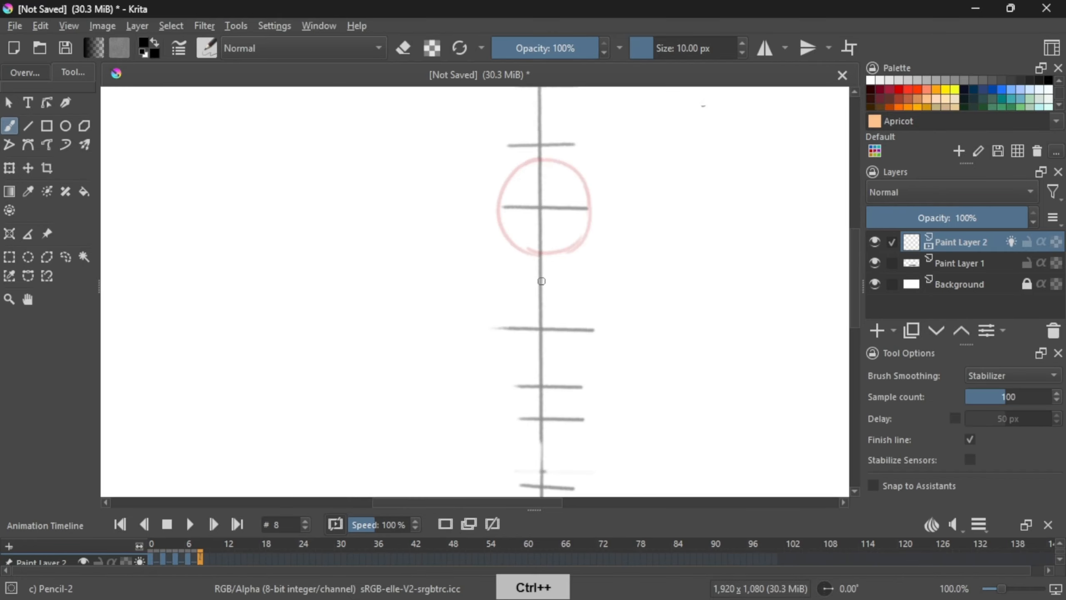
mouse_move(556, 164)
left_mouse_down()
mouse_move(501, 223)
mouse_move(537, 172)
mouse_move(585, 227)
mouse_move(589, 184)
mouse_move(585, 227)
mouse_move(507, 241)
left_mouse_up()
key("ctrl+z")
key("ctrl+z")
key("ctrl+z")
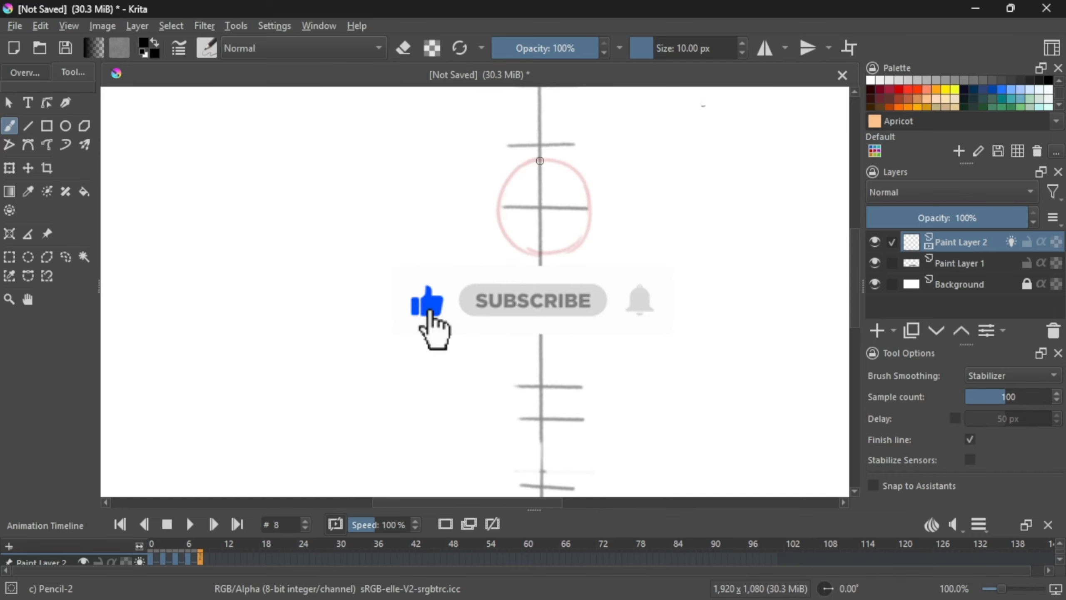
key("ctrl+z")
mouse_move(542, 160)
left_mouse_down()
mouse_move(498, 217)
mouse_move(516, 254)
mouse_move(577, 246)
mouse_move(587, 193)
mouse_move(550, 162)
left_mouse_up()
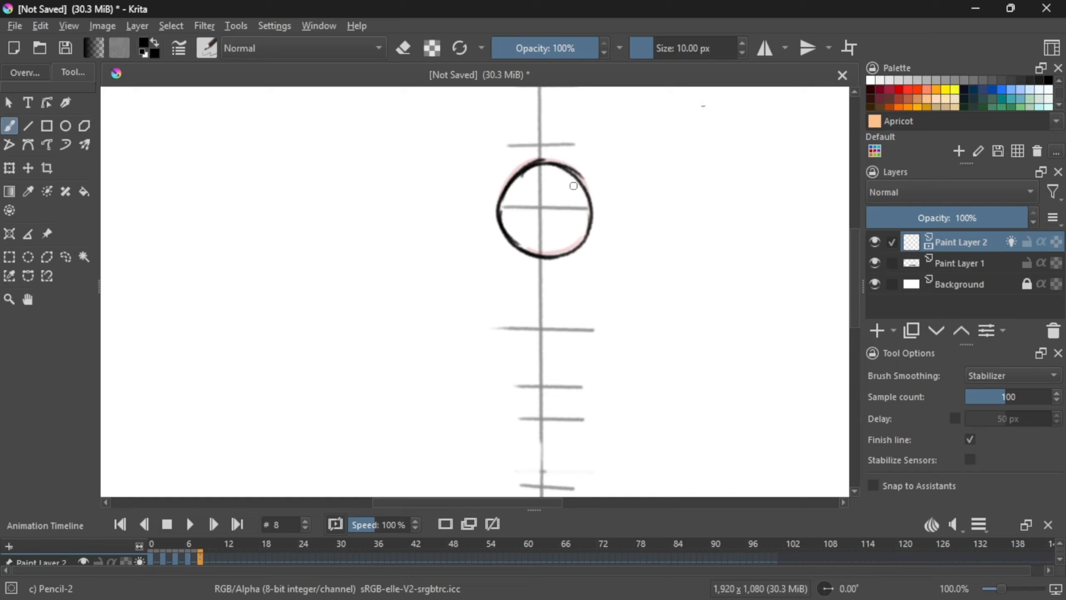
left_click(9, 168)
mouse_move(565, 255)
left_mouse_down()
mouse_move(565, 298)
mouse_move(560, 289)
left_mouse_up()
Step: Try to trace the ball over its onion skin on a new blank frame at frame 10, undoing the attempt
left_click(213, 559)
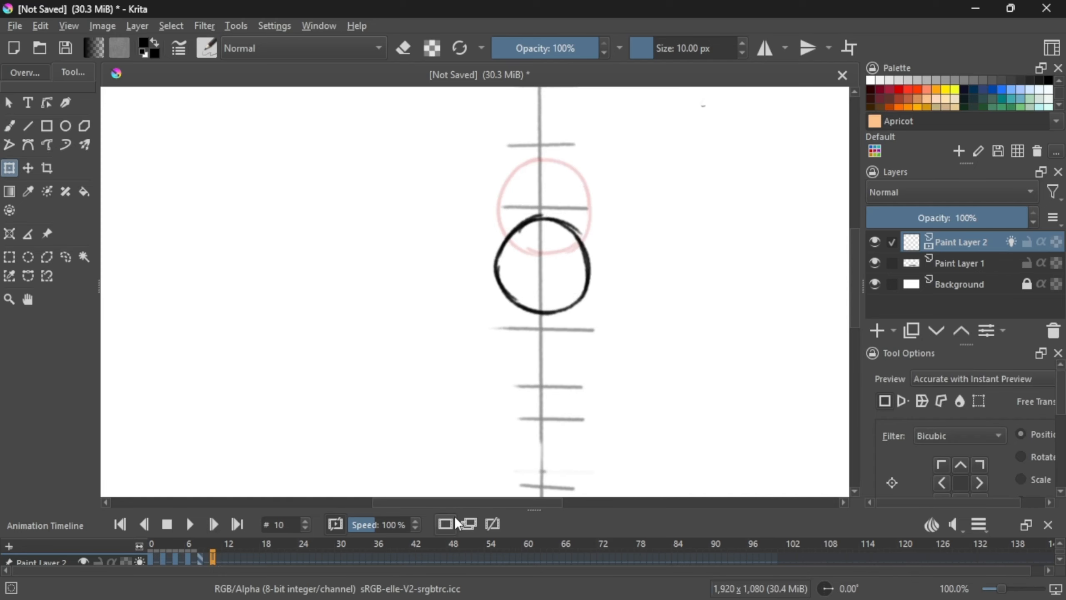
key("b")
left_click_drag(546, 218, 531, 261)
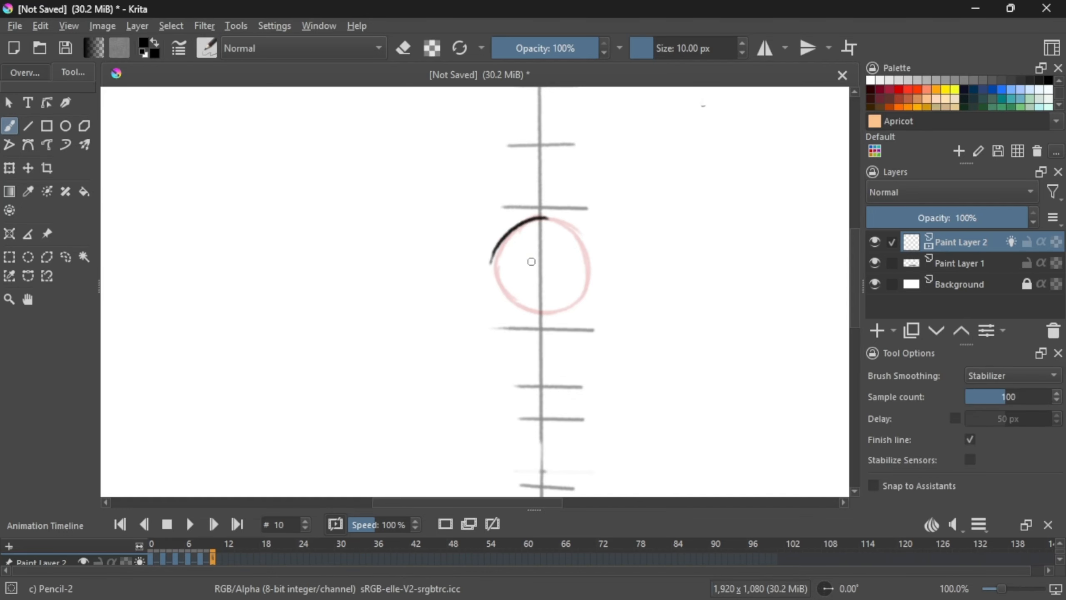
key("ctrl+z")
key("ctrl+z")
mouse_move(548, 218)
left_mouse_down()
mouse_move(503, 265)
mouse_move(509, 300)
left_mouse_up()
key("ctrl+z")
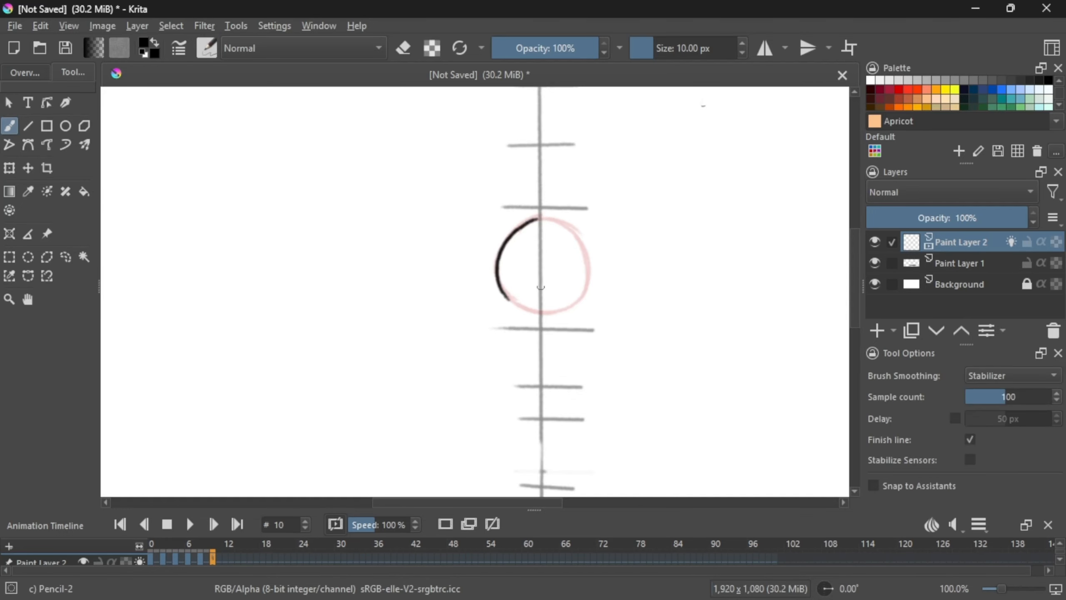
key("ctrl+z")
key("ctrl+z")
Step: At frame 10, move the ball down the guide until it is centred on the fourth tick
key("ctrl+minus")
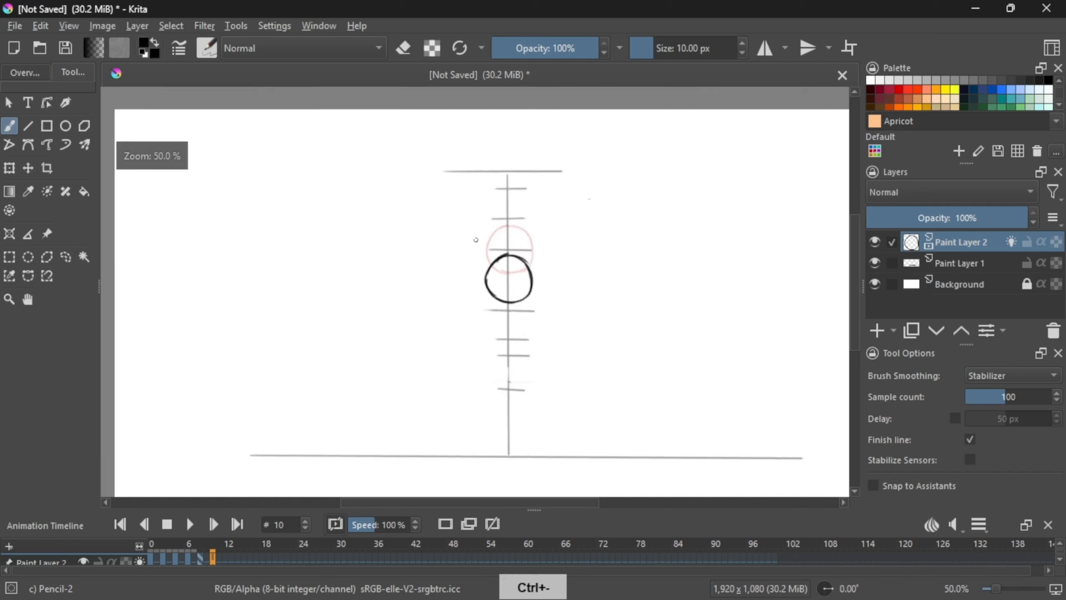
key("ctrl+plus")
left_click(28, 168)
left_click_drag(572, 283, 571, 341)
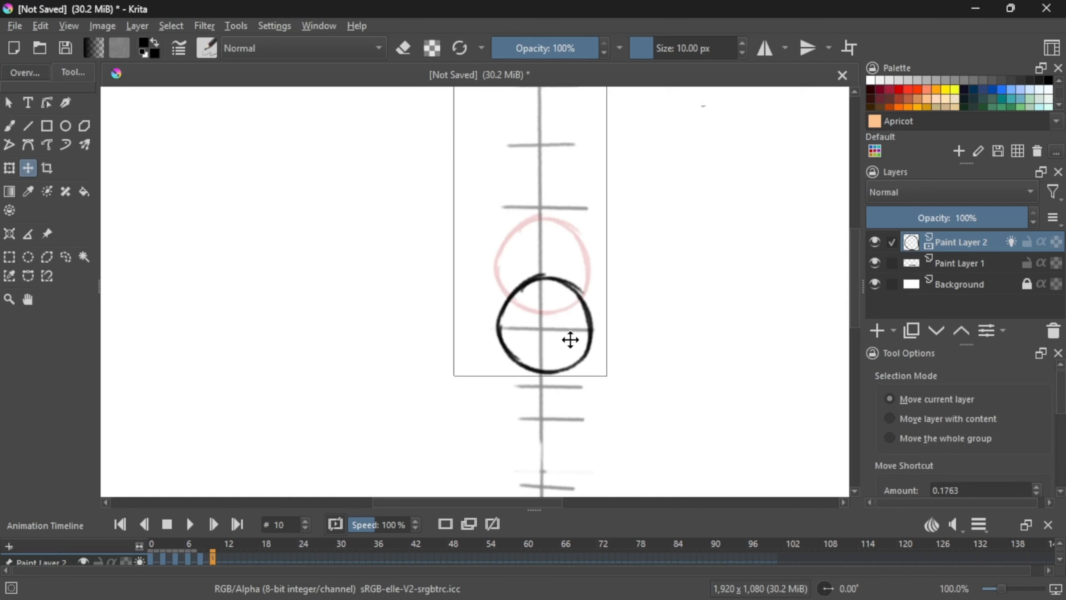
Step: On a new blank frame at frame 12, draw the round ball and place it around the fifth tick
left_click(3, 130)
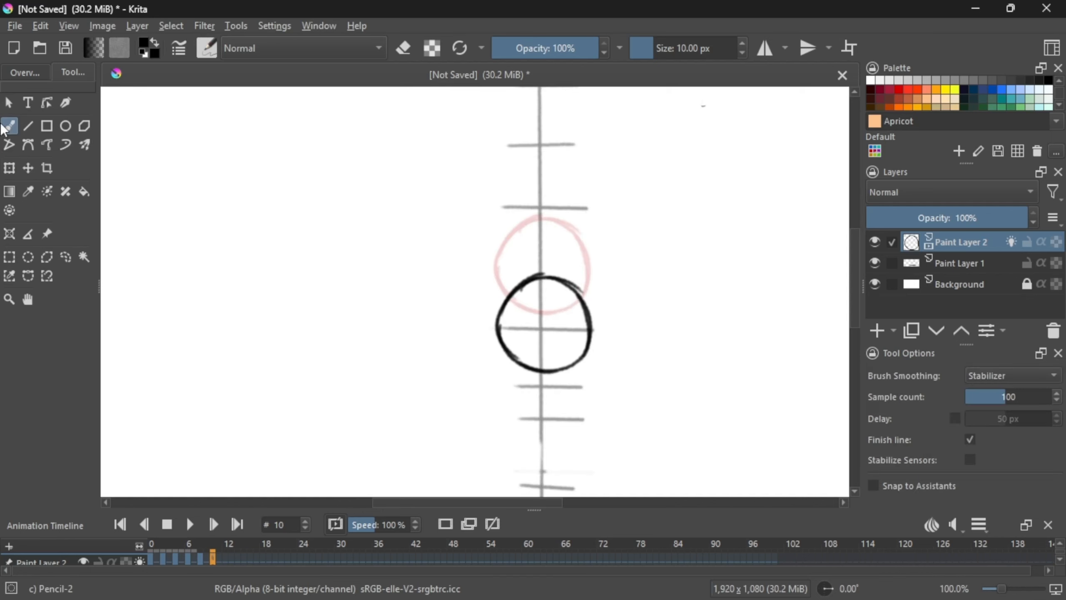
left_click(445, 525)
scroll(854, 323, "down", 3)
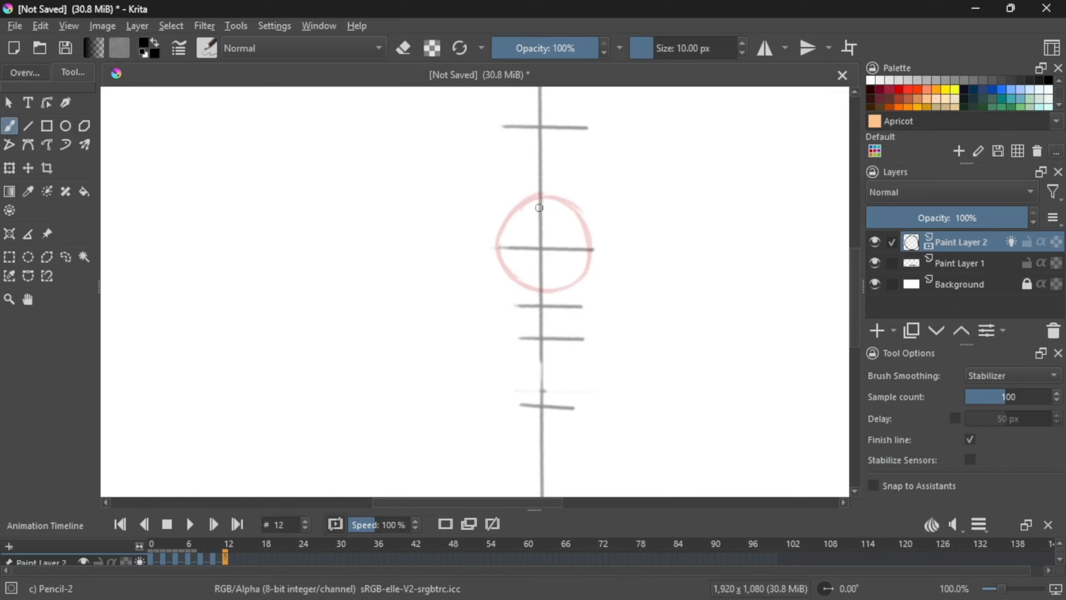
mouse_move(539, 207)
left_mouse_down()
mouse_move(531, 243)
mouse_move(553, 280)
mouse_move(514, 247)
mouse_move(575, 262)
mouse_move(520, 281)
mouse_move(556, 275)
mouse_move(517, 270)
mouse_move(558, 267)
mouse_move(556, 327)
left_mouse_up()
left_click(28, 167)
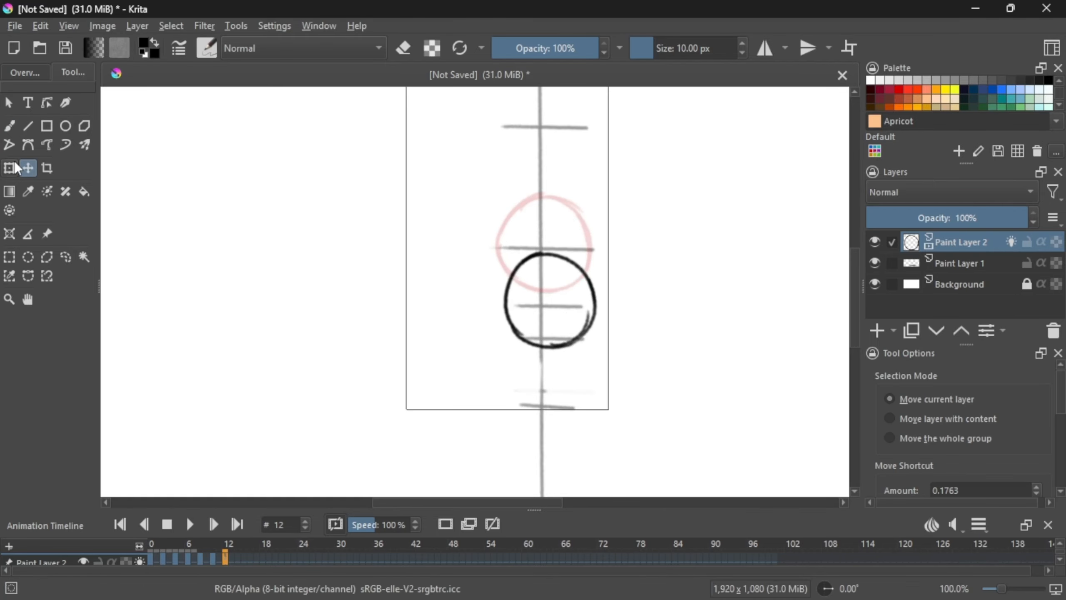
left_click(10, 126)
Step: Remove the round ball drawing at frame 12 and create a blank frame there instead
scroll(856, 309, "down", 5)
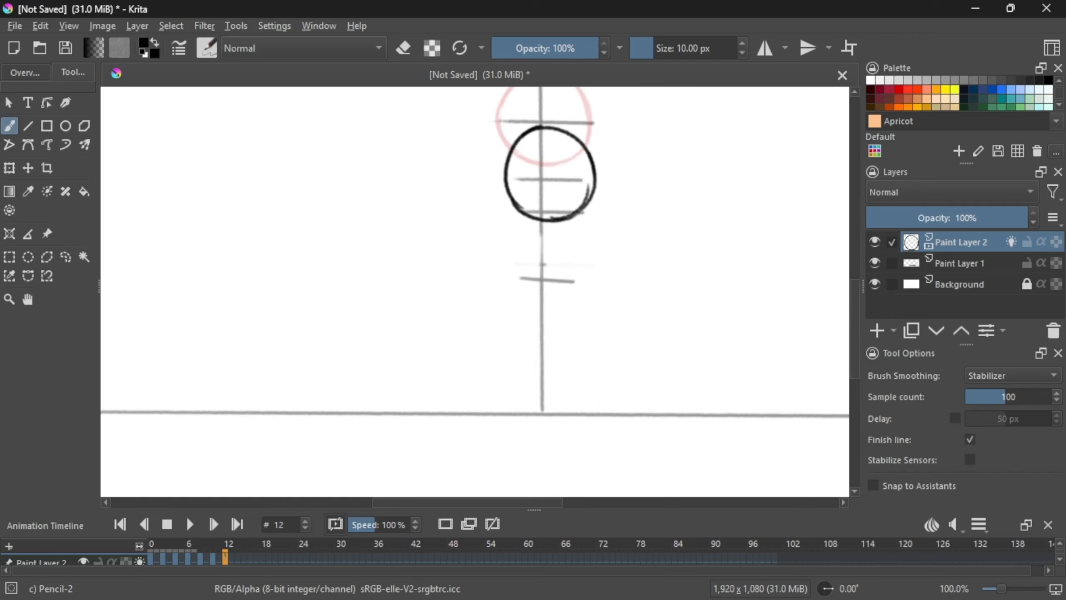
key("ctrl+minus")
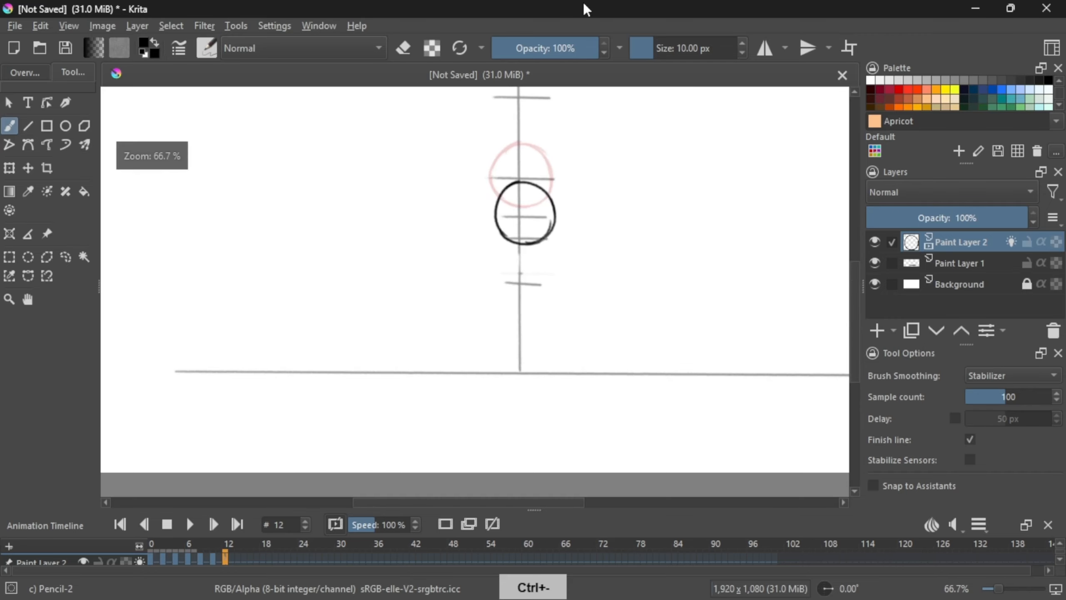
left_click(493, 525)
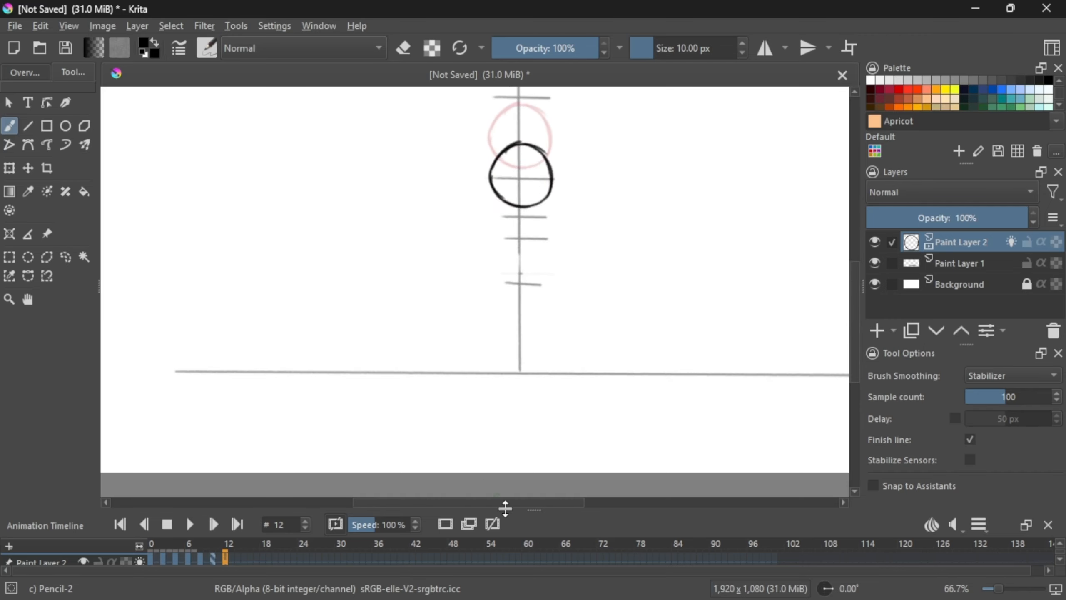
left_click(436, 522)
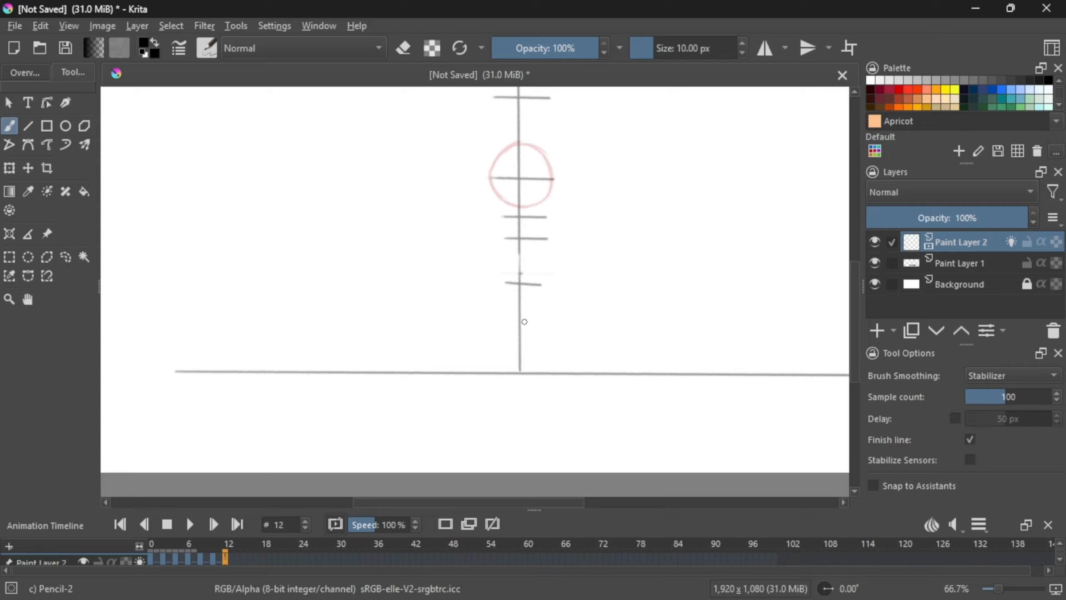
left_click_drag(494, 323, 513, 334)
key("ctrl+z")
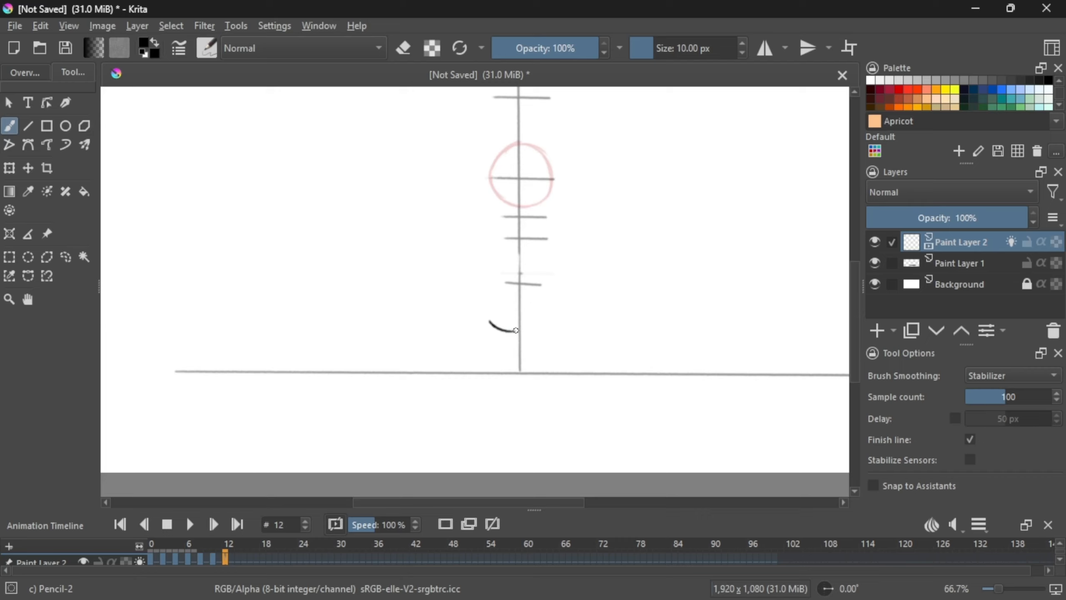
key("ctrl+z")
Step: Narrow the ball on frame 10 horizontally into a slightly stretched vertical oval with the Transform tool
left_click(213, 560)
left_click(5, 168)
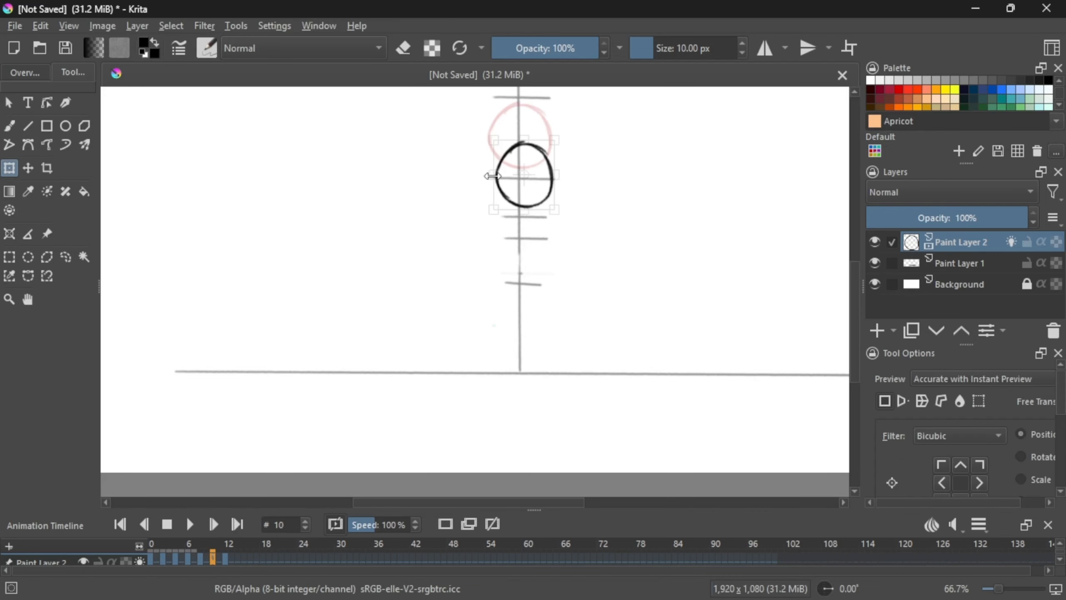
left_click(226, 546)
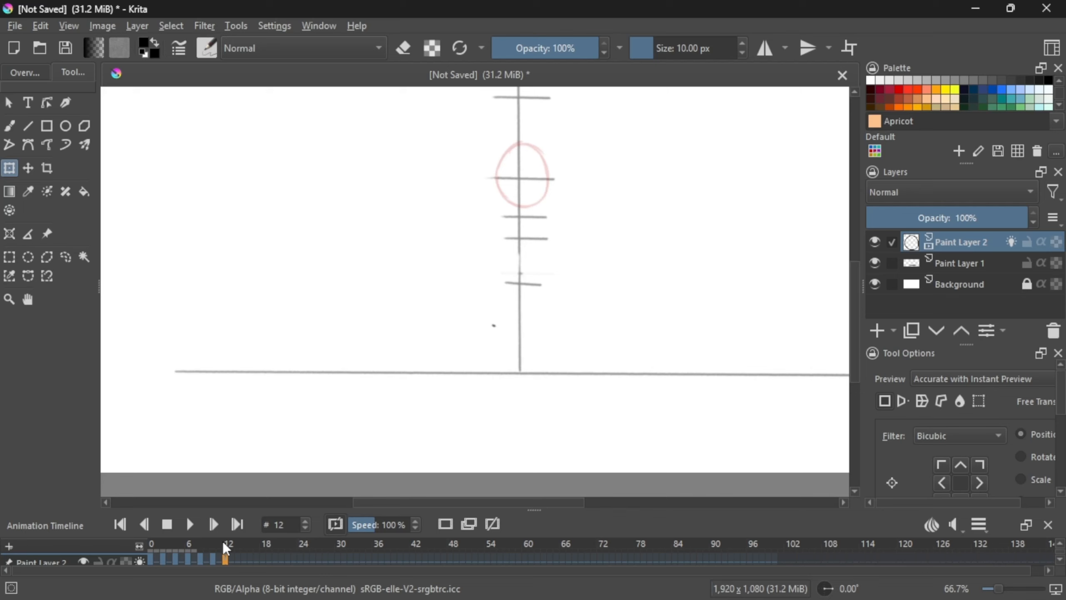
Step: Draw a tall, stretched oval ball on frame 12, centred on the guide with its base touching the ground line
left_click(13, 130)
left_click_drag(515, 289, 505, 346)
key("ctrl+z")
left_click_drag(519, 293, 509, 356)
key("ctrl+z")
mouse_move(520, 296)
left_mouse_down()
mouse_move(502, 323)
mouse_move(516, 361)
mouse_move(540, 351)
left_mouse_up()
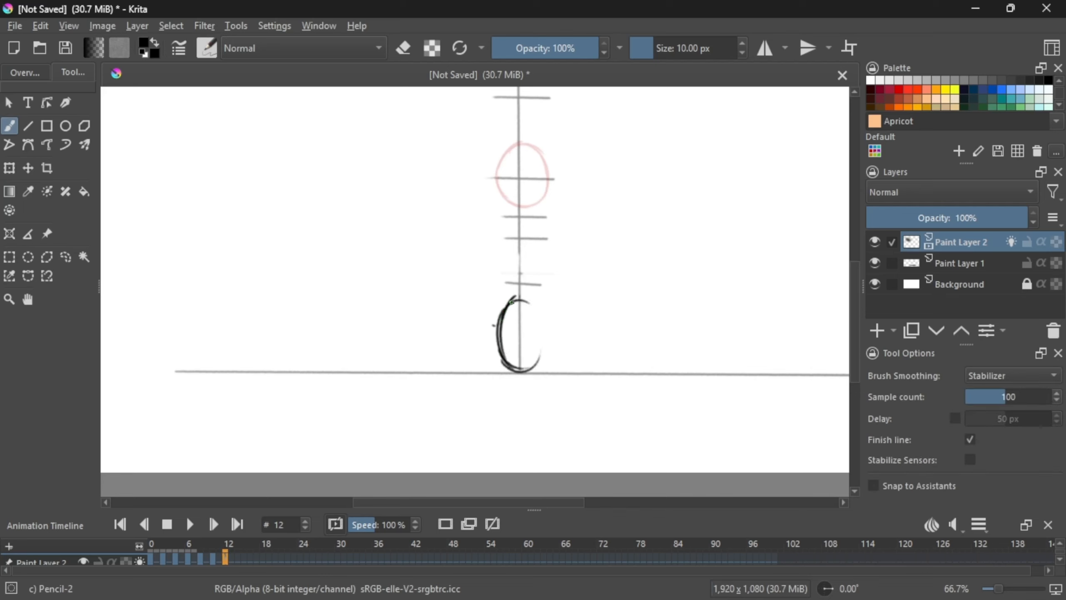
mouse_move(512, 302)
left_mouse_down()
mouse_move(543, 355)
mouse_move(524, 371)
left_mouse_up()
left_click_drag(522, 298, 540, 368)
Step: On a new blank frame at frame 14, draw the ball slightly squashed and resting on the ground line
left_click(238, 547)
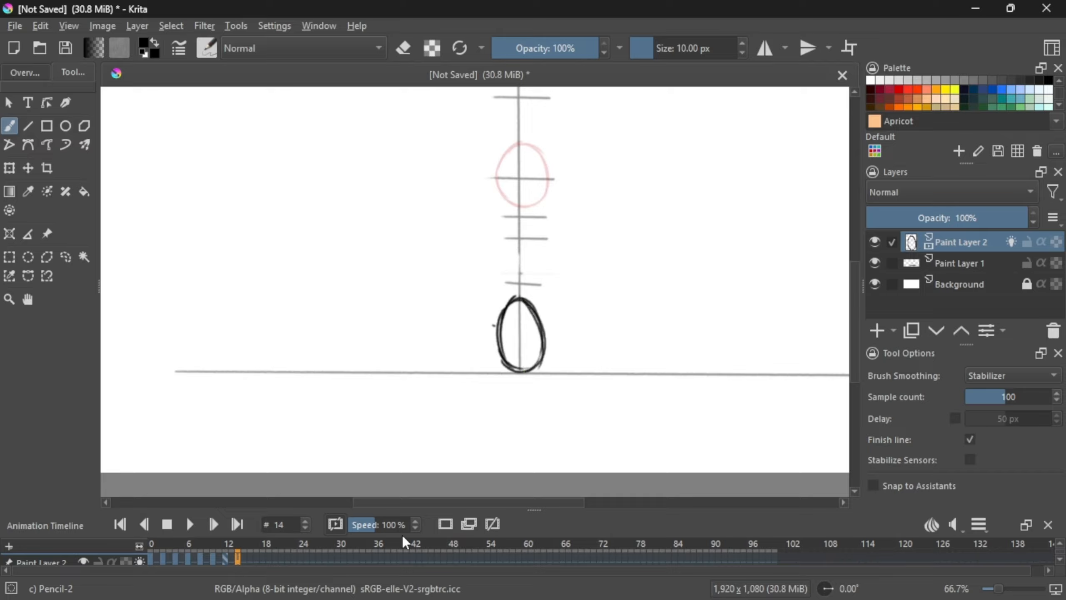
left_click(445, 524)
mouse_move(527, 318)
left_mouse_down()
mouse_move(491, 332)
mouse_move(484, 351)
mouse_move(551, 345)
mouse_move(534, 372)
left_mouse_up()
left_click_drag(546, 327, 543, 375)
Step: On a new blank frame at frame 16, draw a wider squashed ball with a dented top on the ground line
left_click(251, 559)
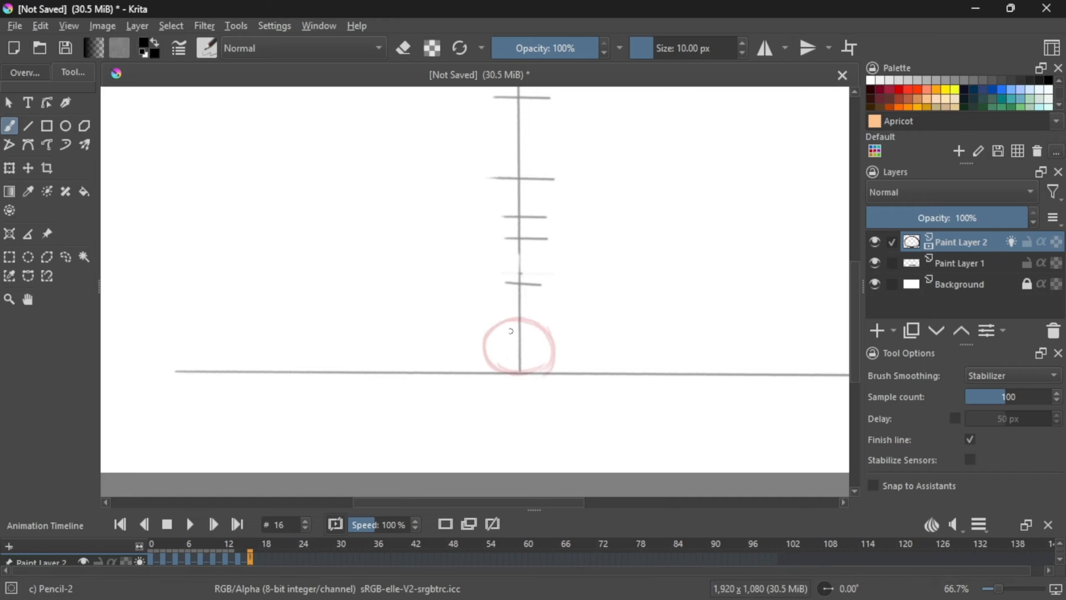
key("ctrl+z")
left_click_drag(484, 327, 522, 336)
key("ctrl+z")
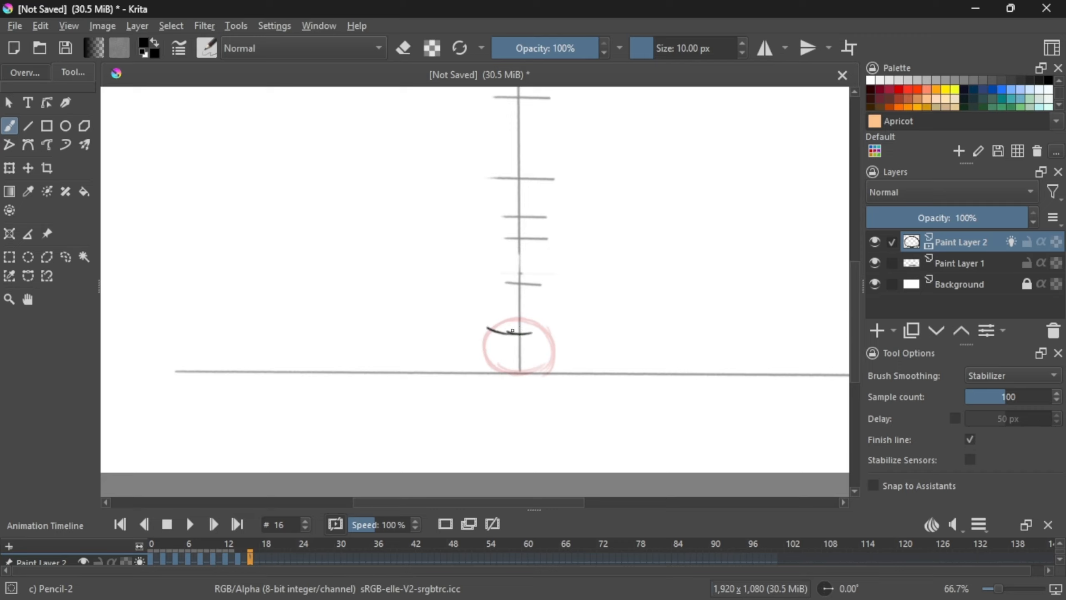
mouse_move(497, 328)
left_mouse_down()
mouse_move(474, 360)
mouse_move(484, 373)
mouse_move(565, 334)
left_mouse_up()
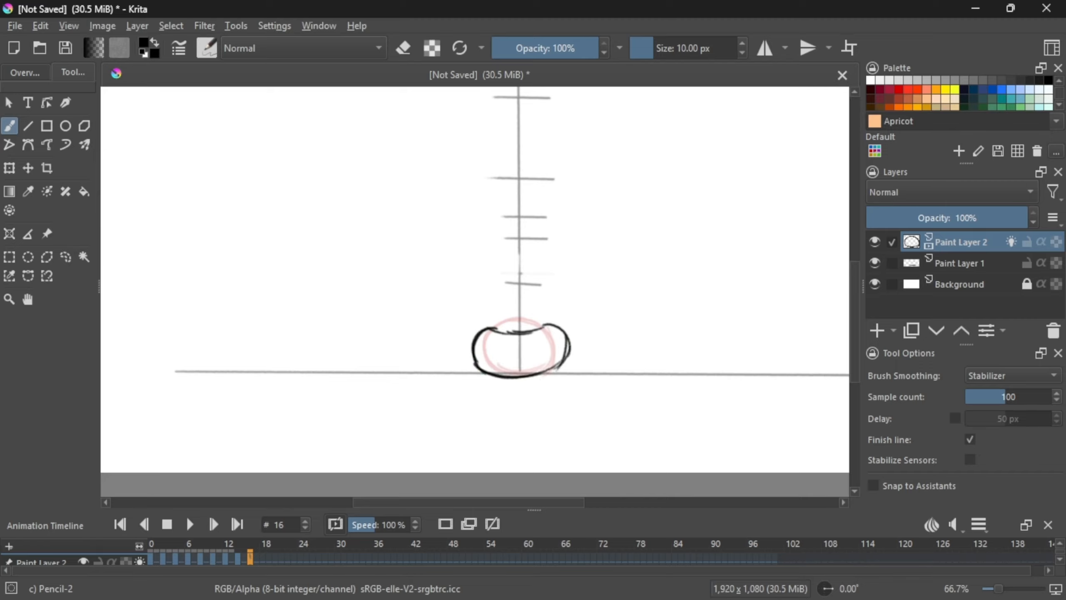
Step: On a new blank frame at frame 18, draw an even flatter, wider ball with a dented top on the ground line
left_click(263, 559)
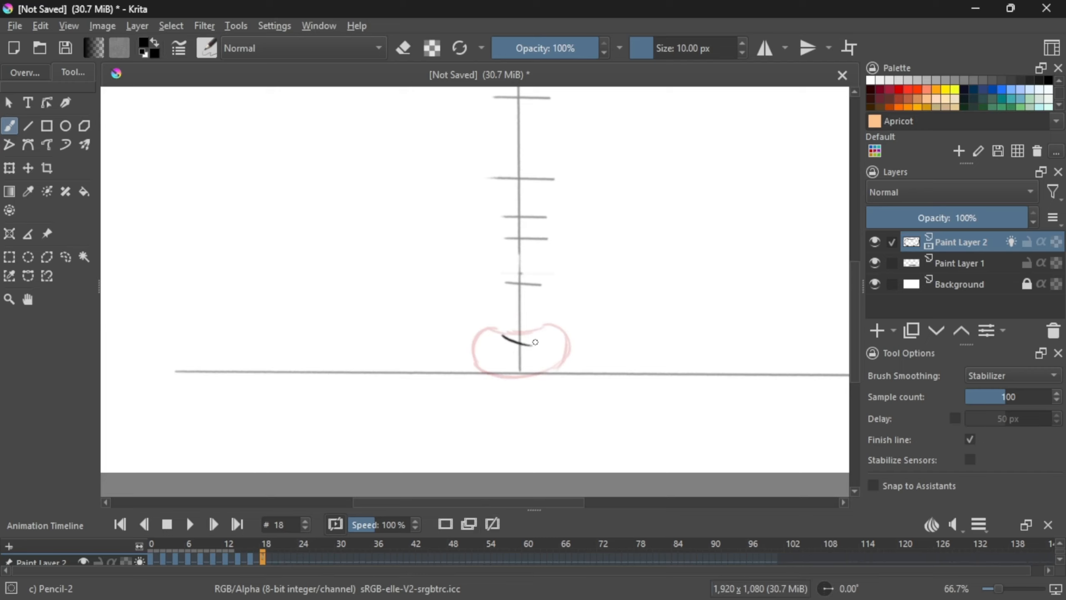
left_click_drag(544, 335, 567, 339)
left_click_drag(471, 351, 541, 370)
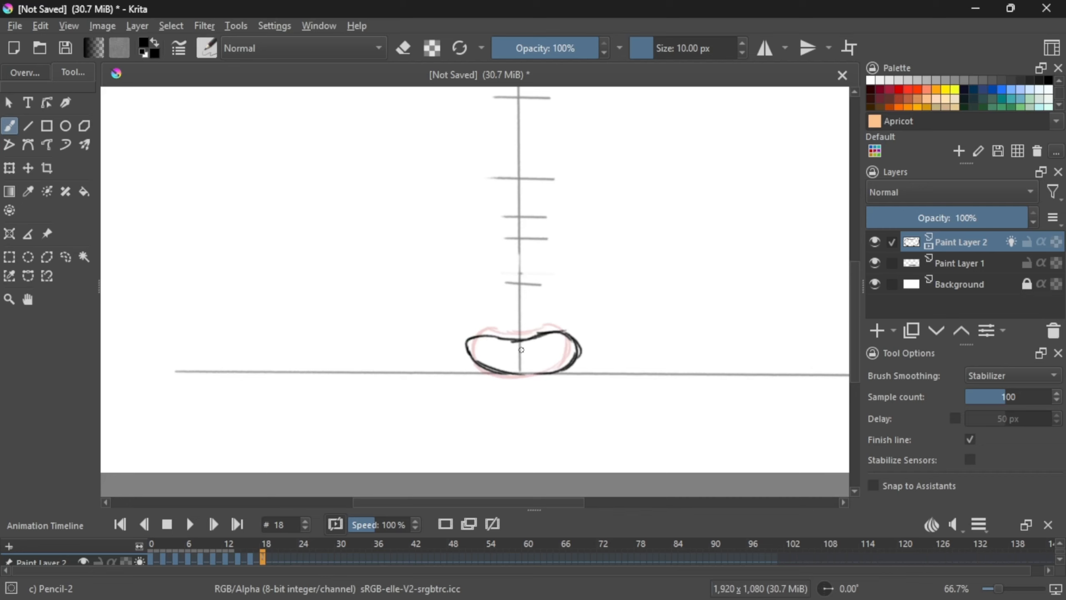
Step: Set the timeline's end time at frame 19 and return the animation to frame 0
key("ctrl+minus")
key("ctrl+minus")
key("ctrl+minus")
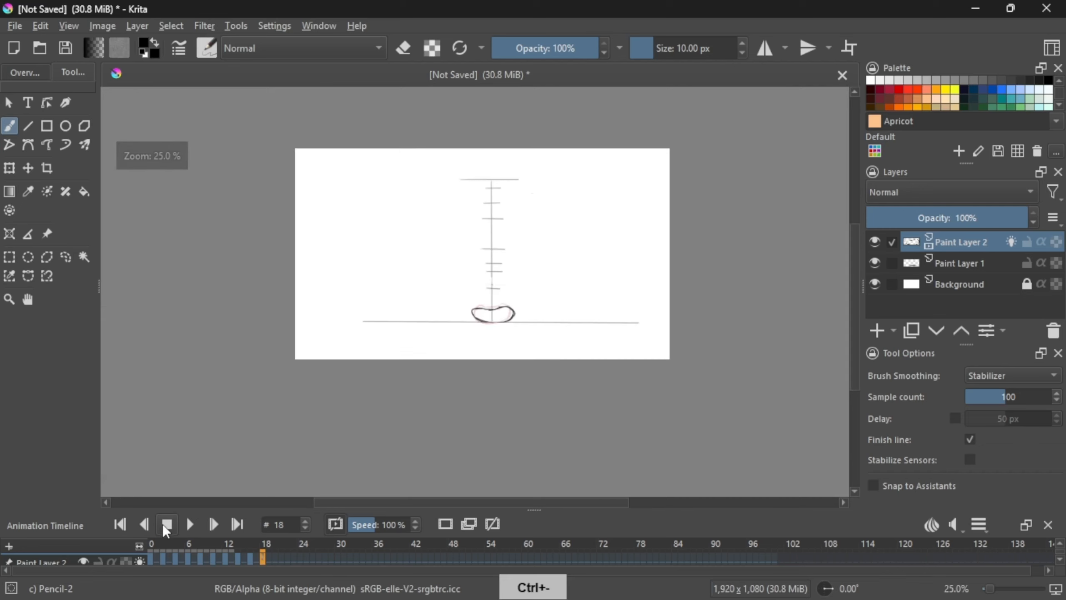
left_click(164, 524)
left_click(272, 552)
right_click(269, 554)
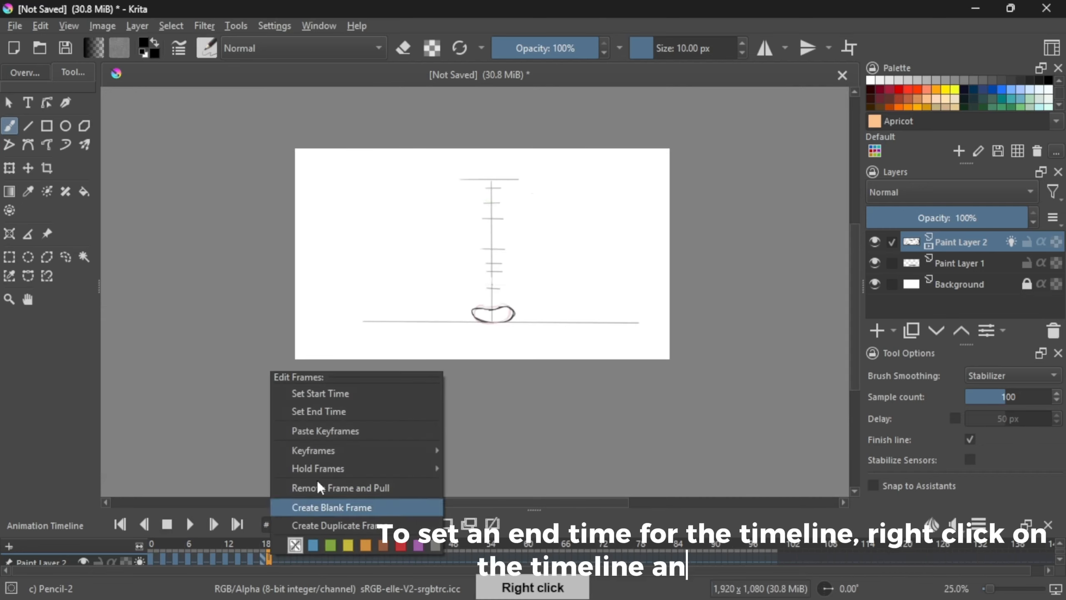
left_click(335, 411)
right_click(270, 560)
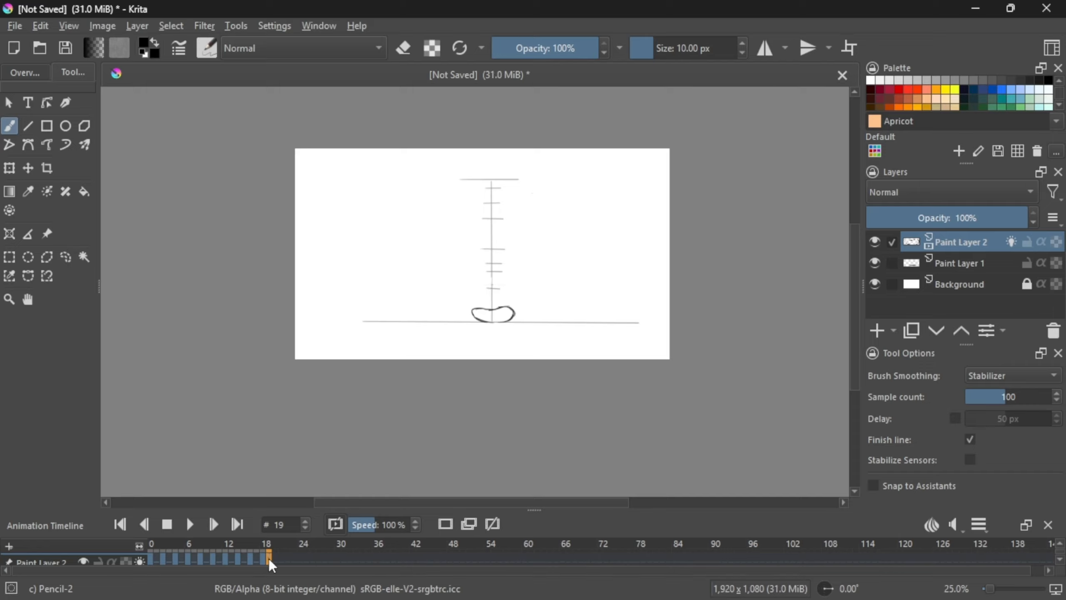
right_click(270, 562)
key("Escape")
right_click(271, 556)
left_click(338, 374)
left_click(170, 523)
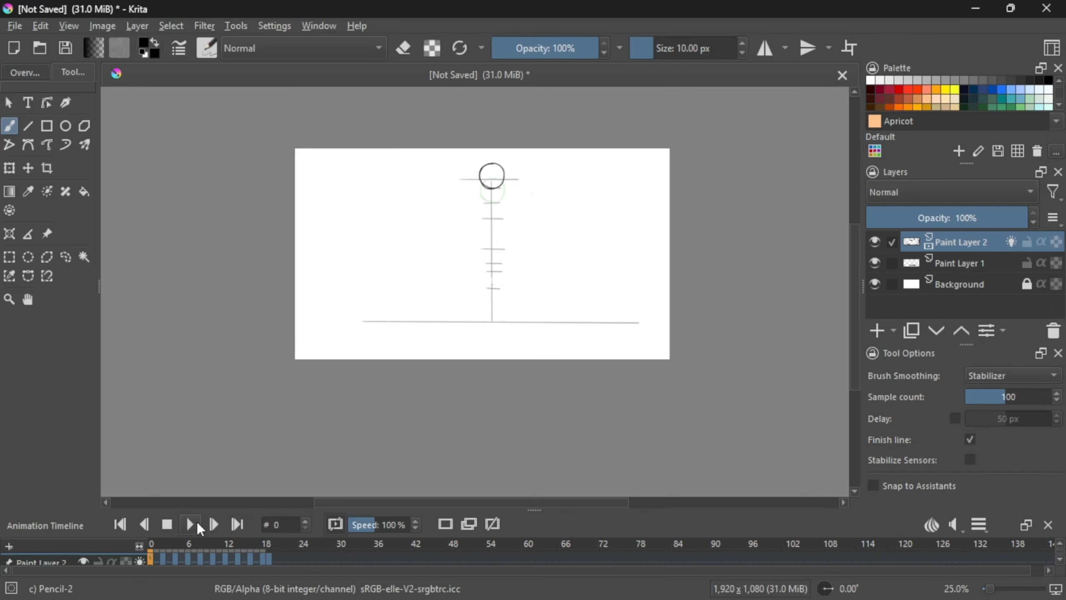
Step: Play back the bouncing ball animation over frames 0 to 19 to check its timing
left_click(270, 559)
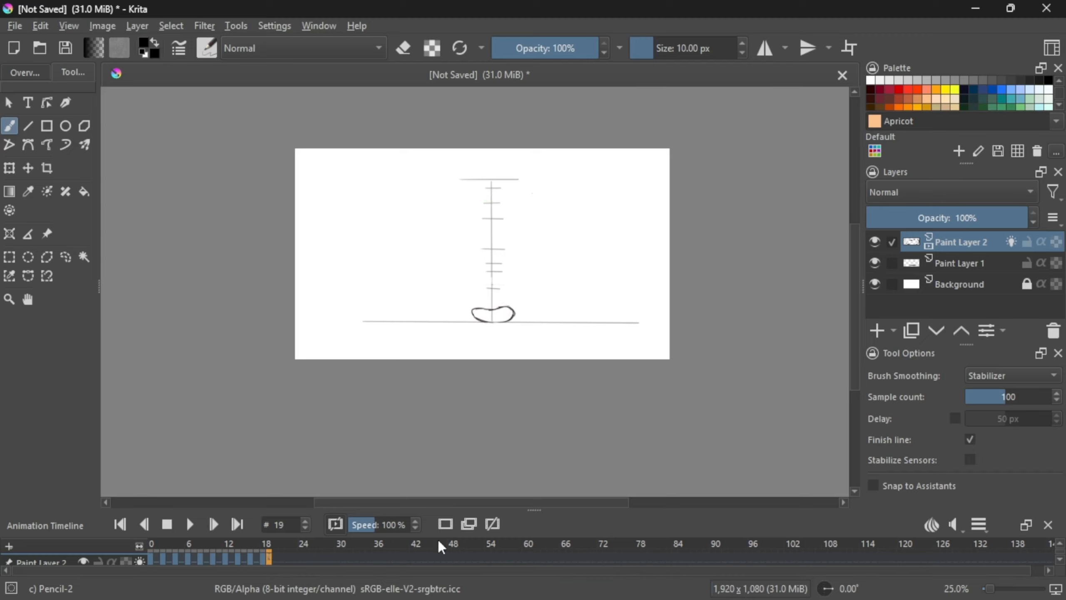
left_click(183, 525)
left_click(265, 559)
left_click(189, 525)
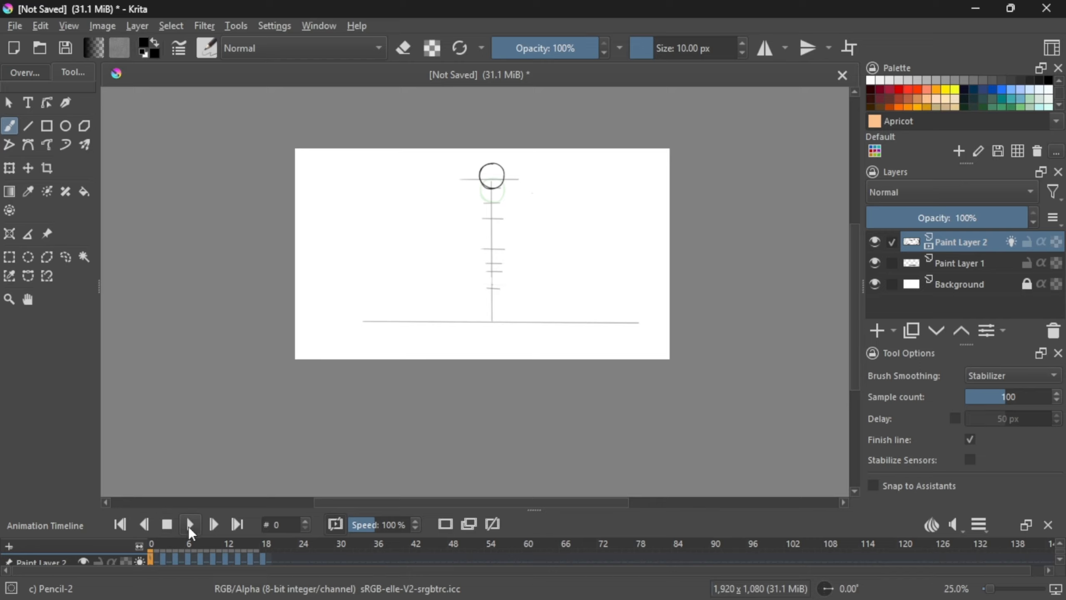
left_click(189, 525)
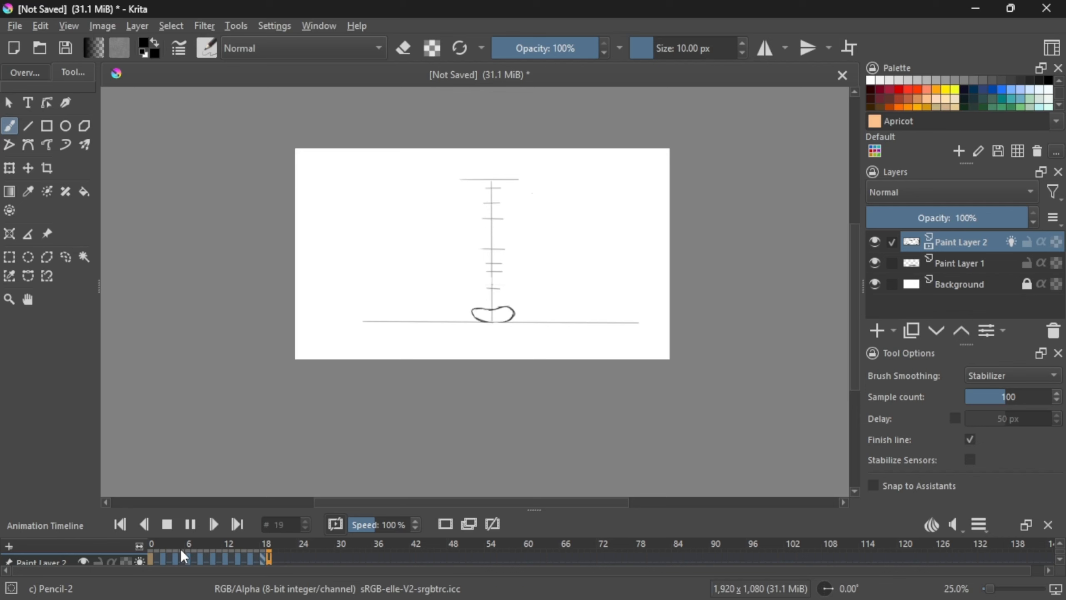
key("ctrl+plus")
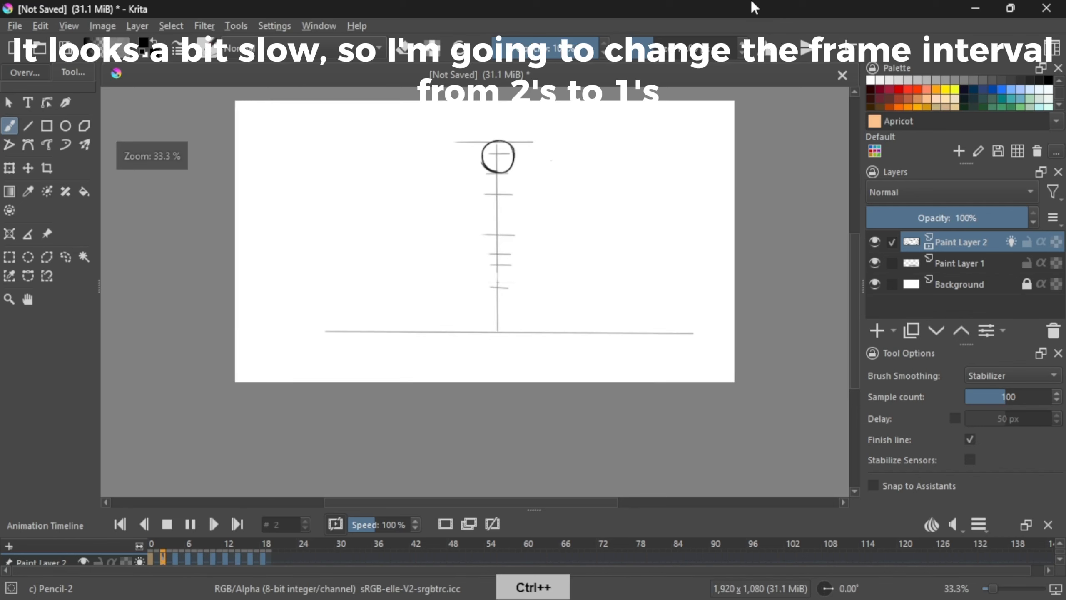
key("space")
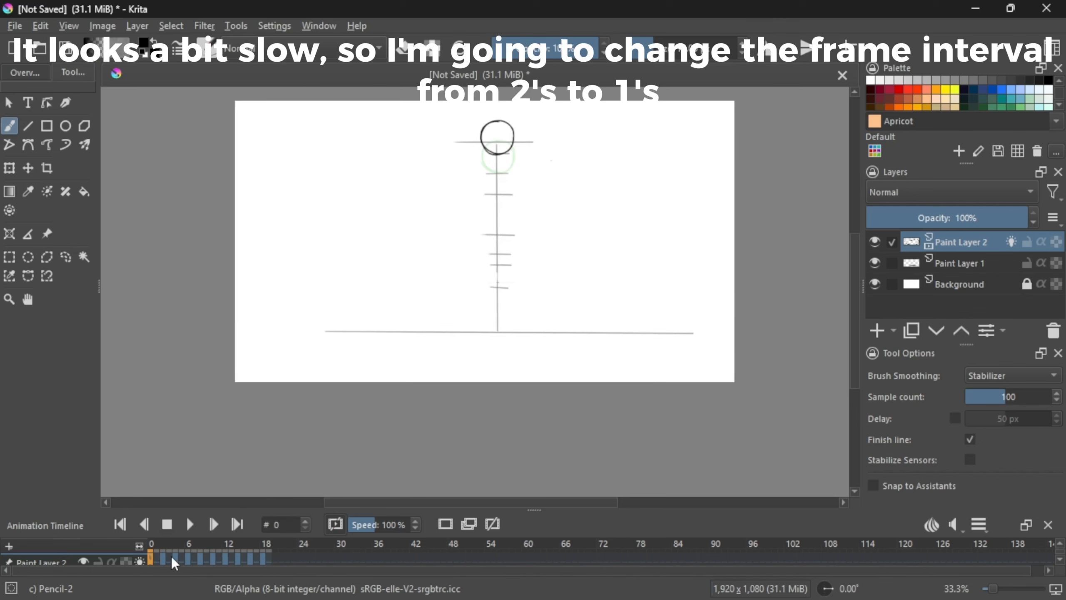
Step: Shift the ball's keyframes onto consecutive frames 0 to 9 so the animation runs on ones, and play it back
left_click_drag(163, 558, 205, 558)
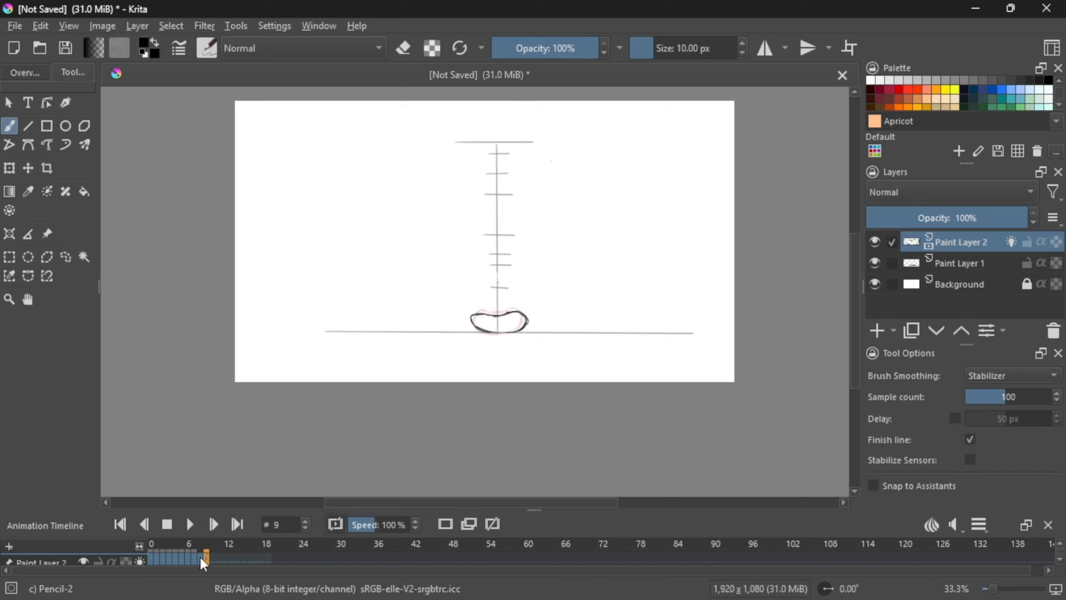
key("space")
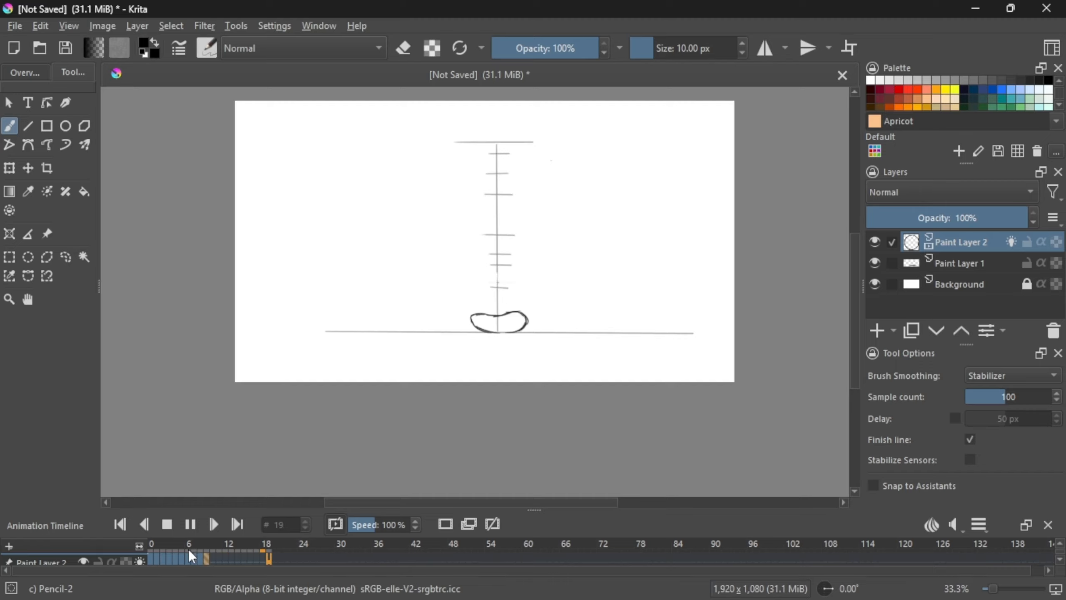
left_click(166, 525)
left_click_drag(151, 547, 220, 547)
left_click(151, 553)
left_click(219, 555)
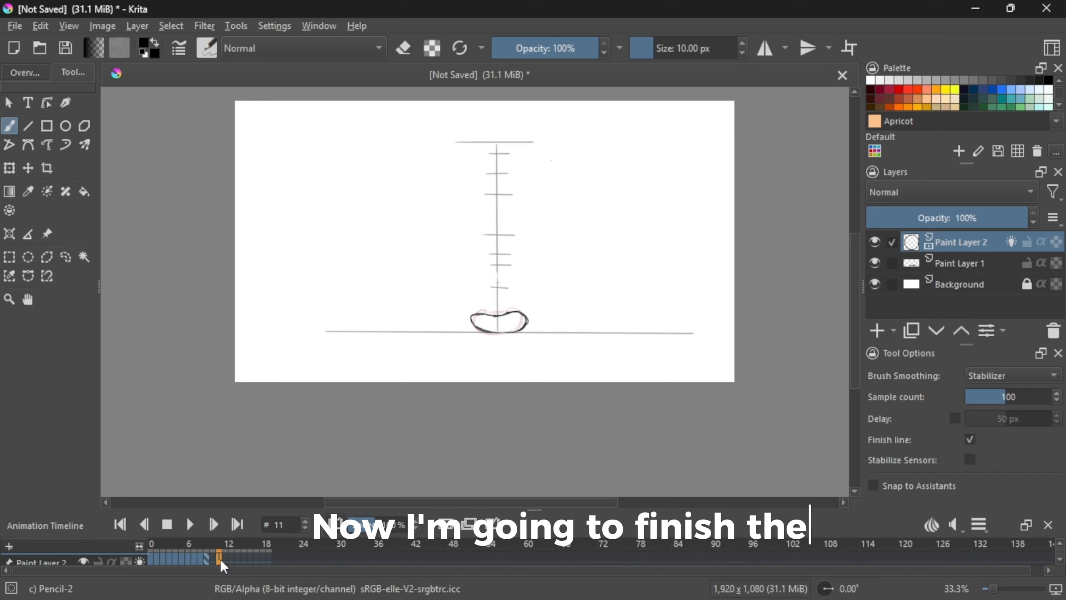
Step: On a new blank frame at frame 10, draw a vertically stretched ball just above the ground line, and add a blank frame at frame 11
left_click(213, 557)
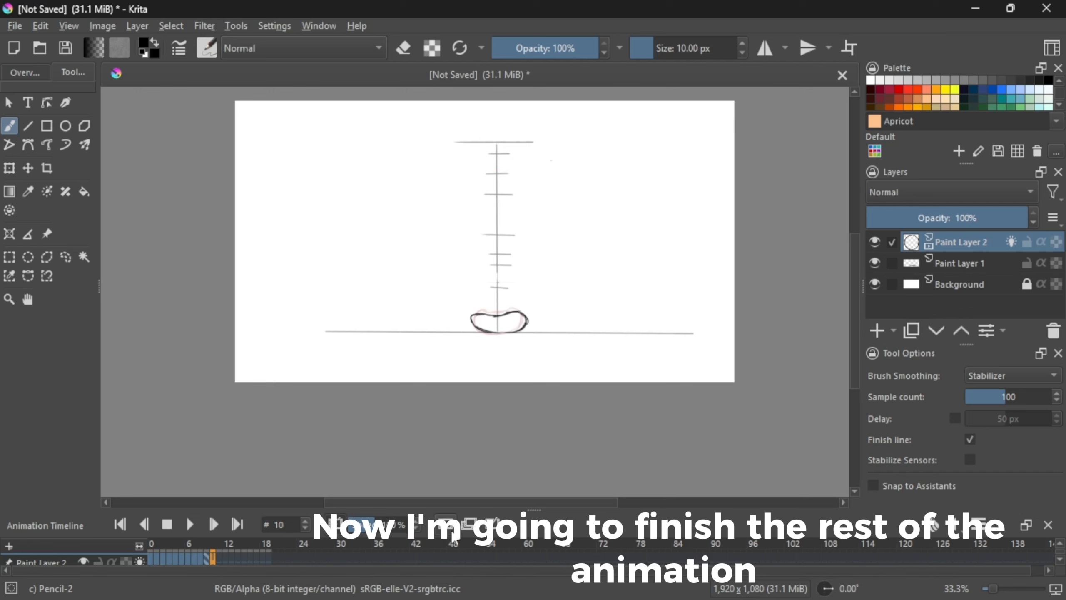
key("ctrl+plus")
key("ctrl+plus")
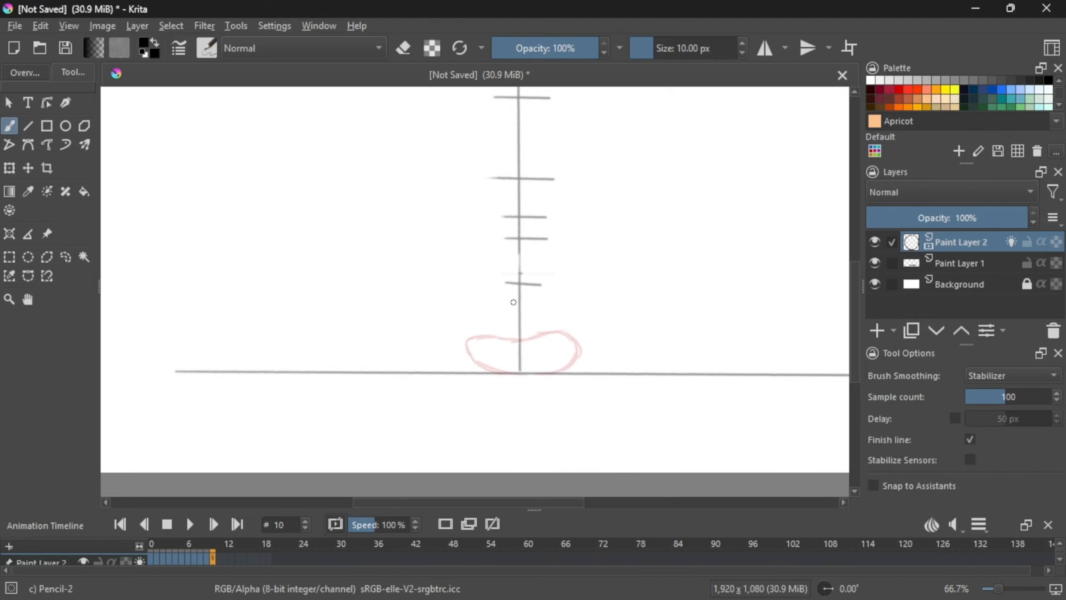
mouse_move(527, 262)
left_mouse_down()
mouse_move(527, 328)
mouse_move(530, 262)
mouse_move(543, 260)
mouse_move(497, 319)
mouse_move(515, 347)
mouse_move(552, 317)
mouse_move(547, 331)
mouse_move(551, 296)
mouse_move(528, 329)
left_mouse_up()
key("ctrl+z")
key("ctrl+z")
key("ctrl+z")
key("ctrl+z")
left_click_drag(854, 319, 881, 294)
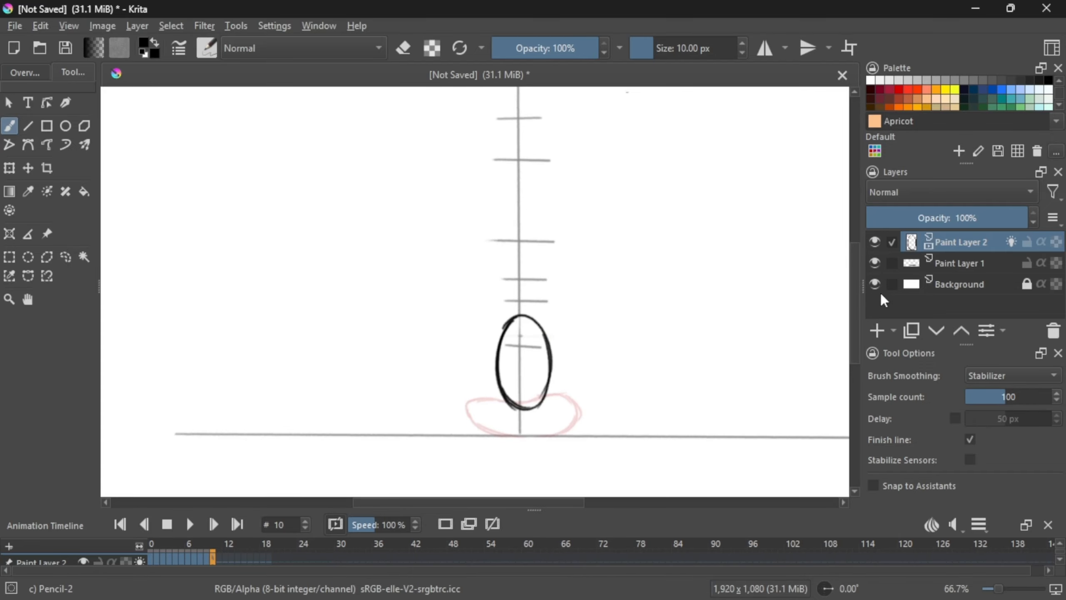
left_click(218, 555)
left_click(448, 520)
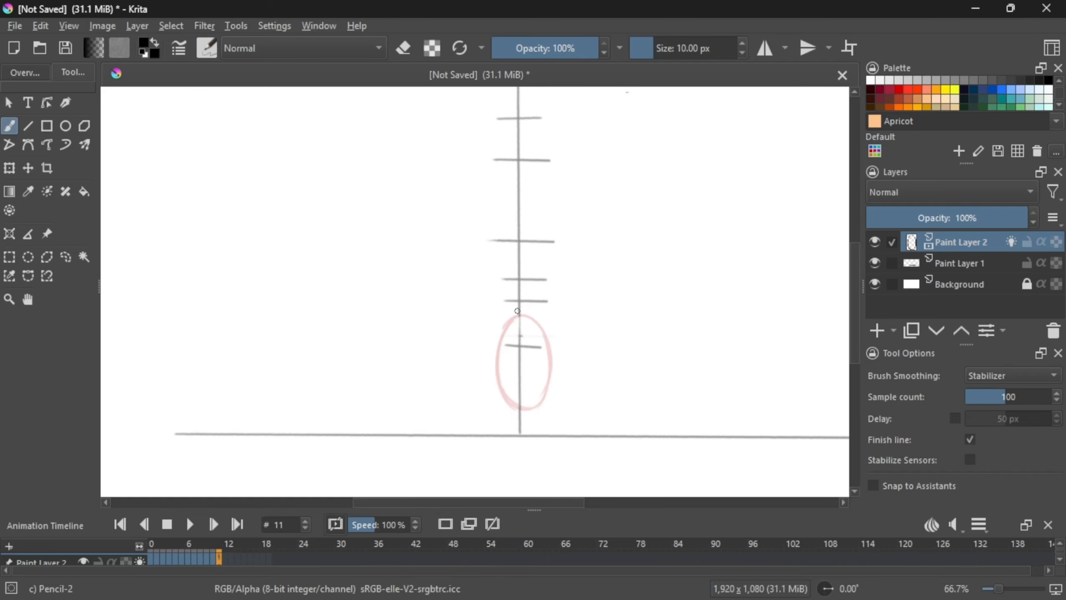
mouse_move(515, 280)
left_mouse_down()
mouse_move(523, 323)
mouse_move(507, 309)
mouse_move(529, 290)
mouse_move(534, 369)
left_mouse_up()
left_click_drag(538, 292, 517, 360)
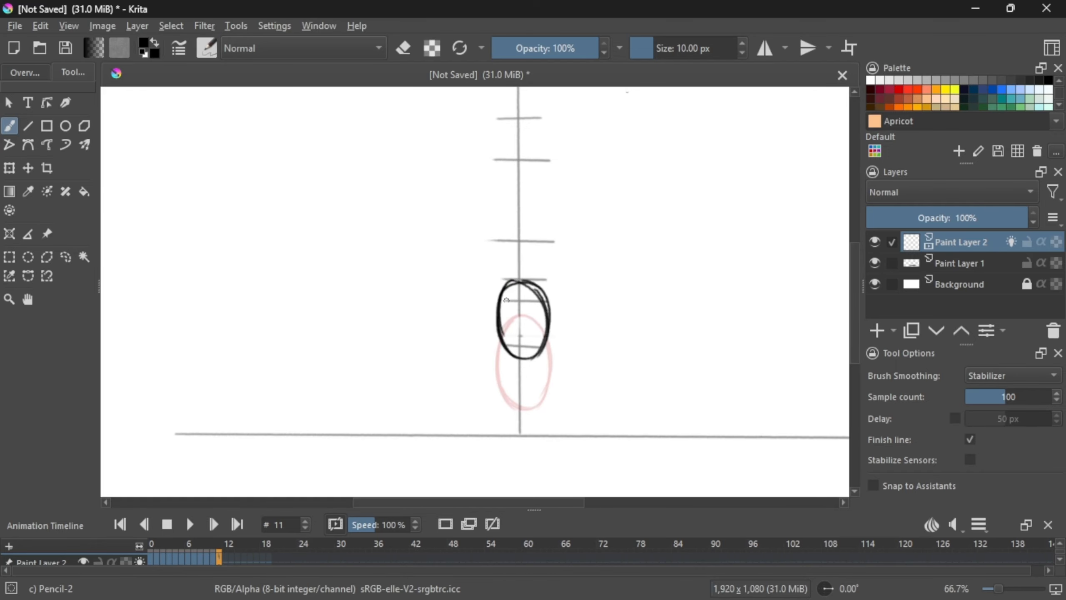
key("ctrl+z")
key("ctrl+z")
key("ctrl+z")
key("ctrl+z")
key("ctrl+z")
Step: Draw a tall stretched ball at frame 11 across the three lowest spacing marks, and add a blank frame at frame 12
mouse_move(516, 265)
left_mouse_down()
mouse_move(496, 323)
mouse_move(522, 365)
mouse_move(541, 330)
left_mouse_up()
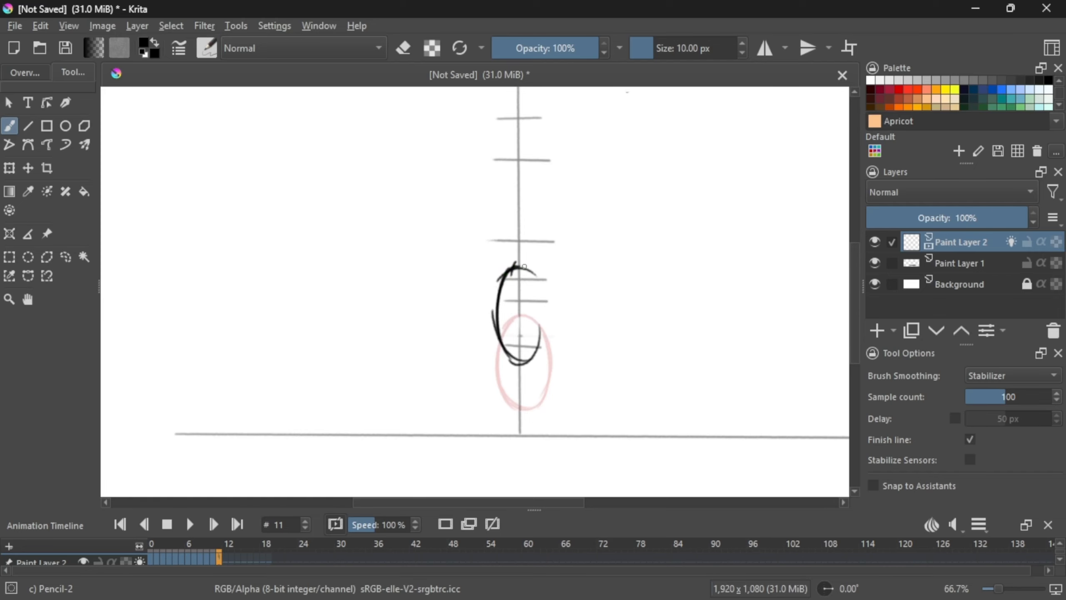
mouse_move(525, 267)
left_mouse_down()
mouse_move(513, 369)
mouse_move(533, 278)
left_mouse_up()
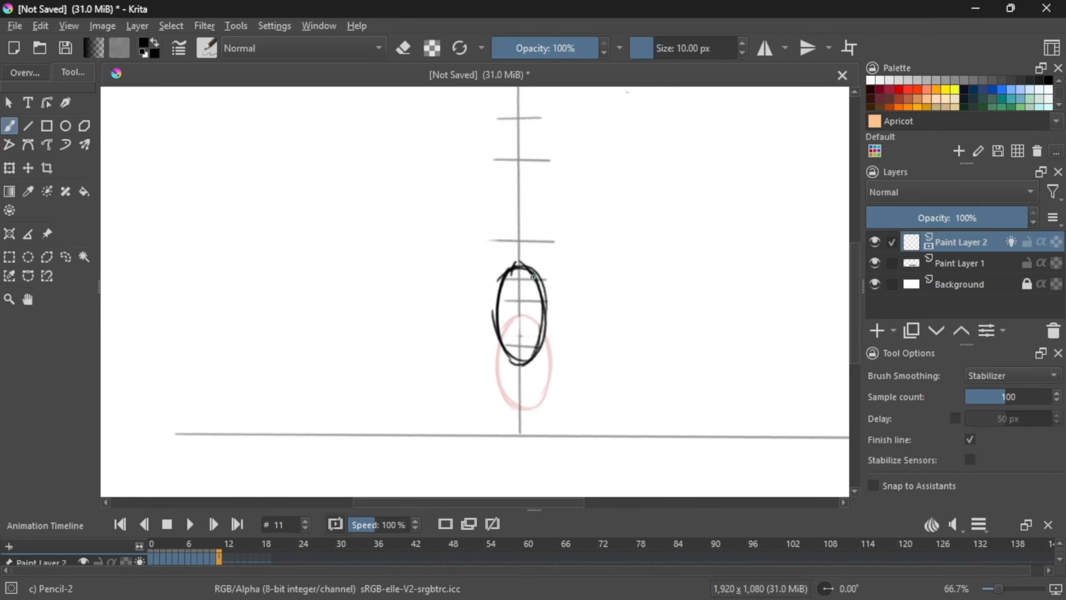
left_click(445, 524)
scroll(859, 295, "down", 1)
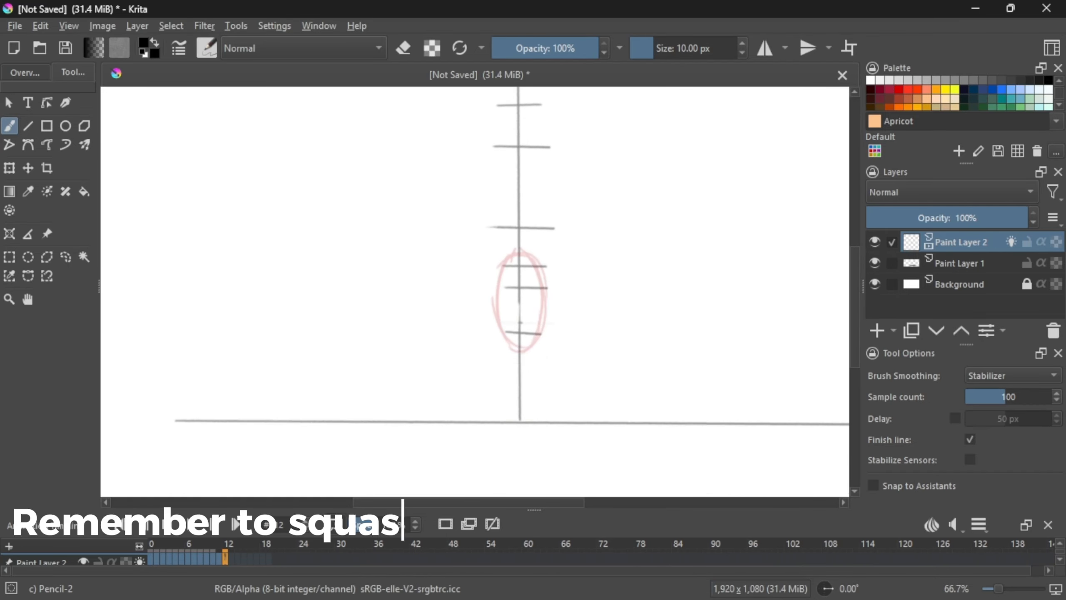
mouse_move(516, 205)
left_mouse_down()
mouse_move(501, 281)
mouse_move(524, 295)
mouse_move(498, 260)
mouse_move(521, 310)
left_mouse_up()
key("ctrl+z")
key("ctrl+z")
mouse_move(499, 248)
left_mouse_down()
mouse_move(531, 290)
mouse_move(528, 234)
mouse_move(545, 241)
mouse_move(523, 313)
left_mouse_up()
left_click(445, 523)
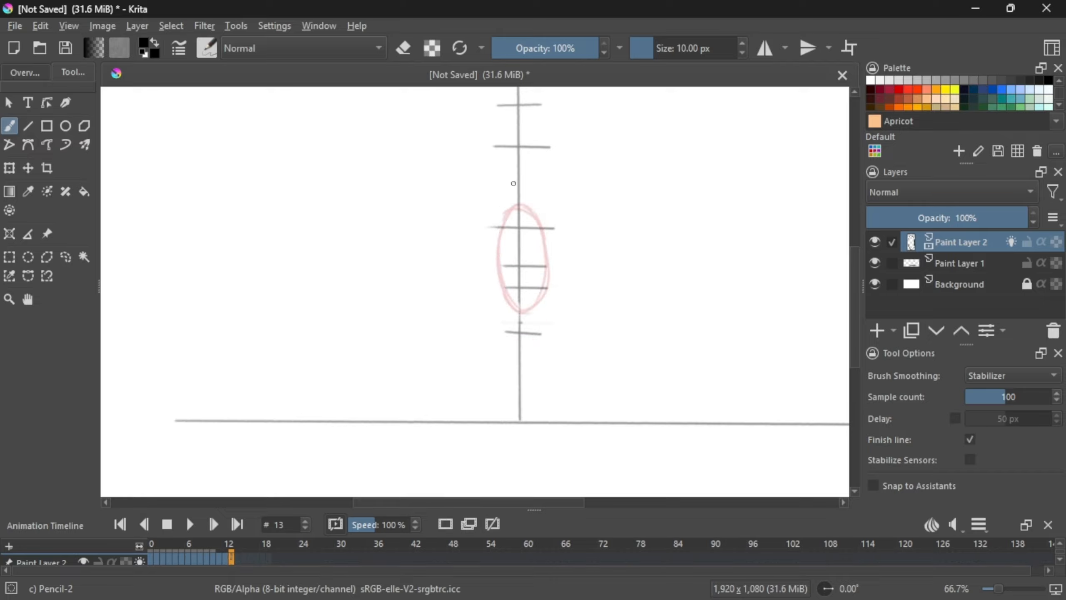
left_click_drag(513, 183, 528, 234)
key("ctrl+z")
left_click_drag(516, 182, 492, 237)
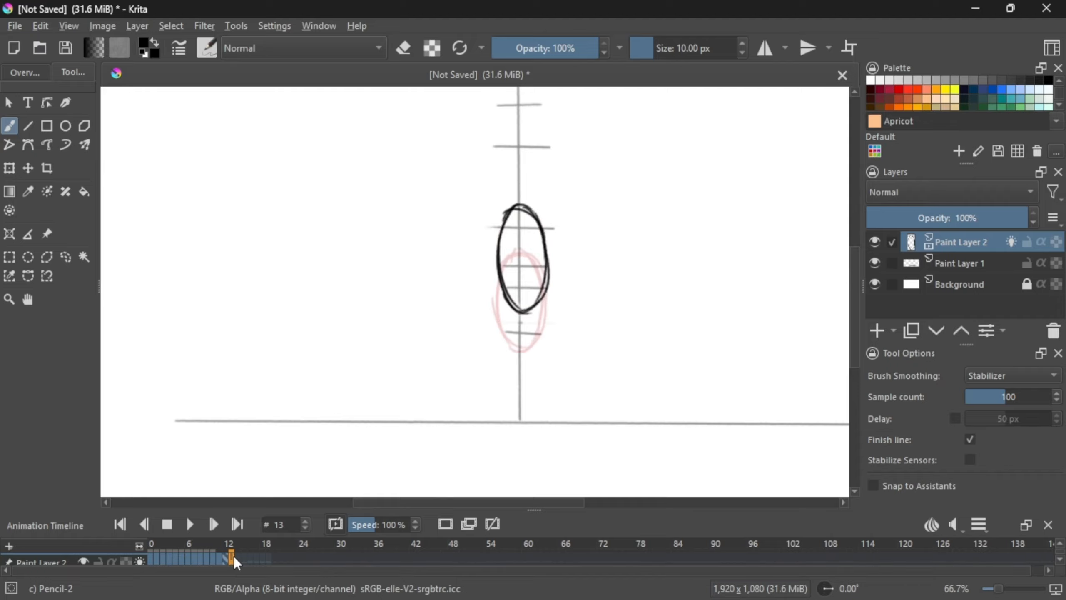
key("ctrl+z")
key("ctrl+z")
key("ctrl+z")
key("ctrl+z")
key("ctrl+z")
key("ctrl+z")
key("ctrl+z")
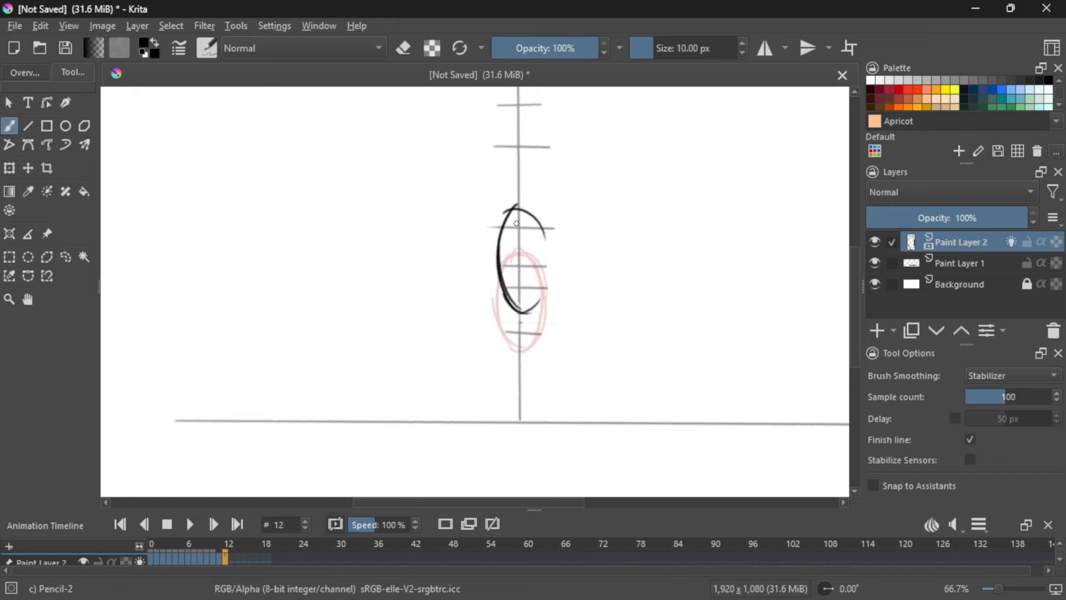
Step: Draw a slightly stretched ball at frame 12 spanning the third and fourth spacing marks above the ground line
left_click_drag(529, 203, 506, 279)
left_click_drag(517, 203, 499, 258)
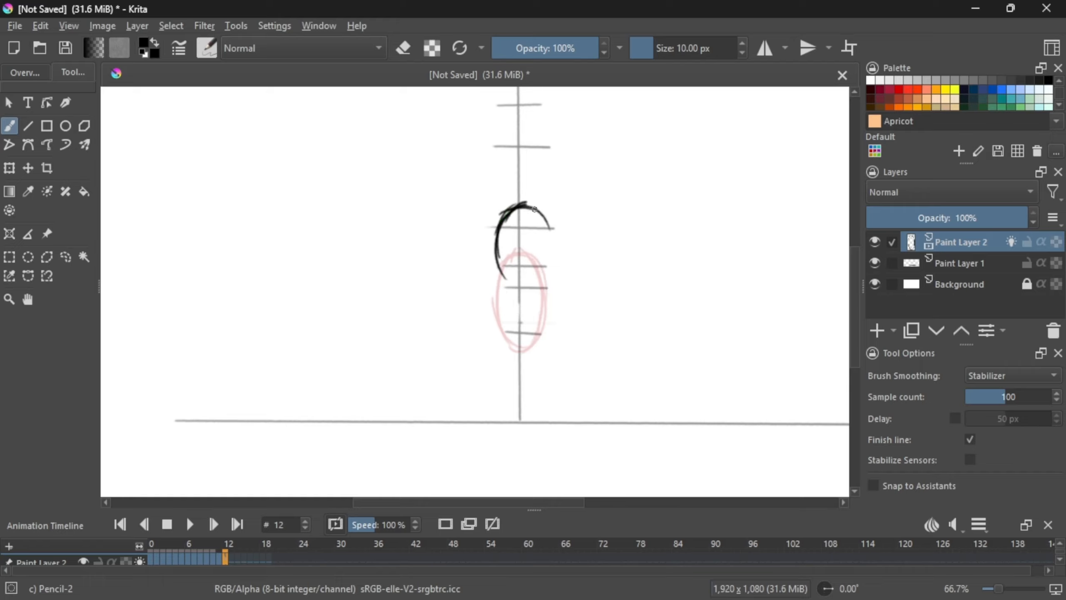
mouse_move(534, 208)
left_mouse_down()
mouse_move(516, 276)
mouse_move(496, 232)
mouse_move(495, 252)
mouse_move(508, 256)
mouse_move(548, 235)
left_mouse_up()
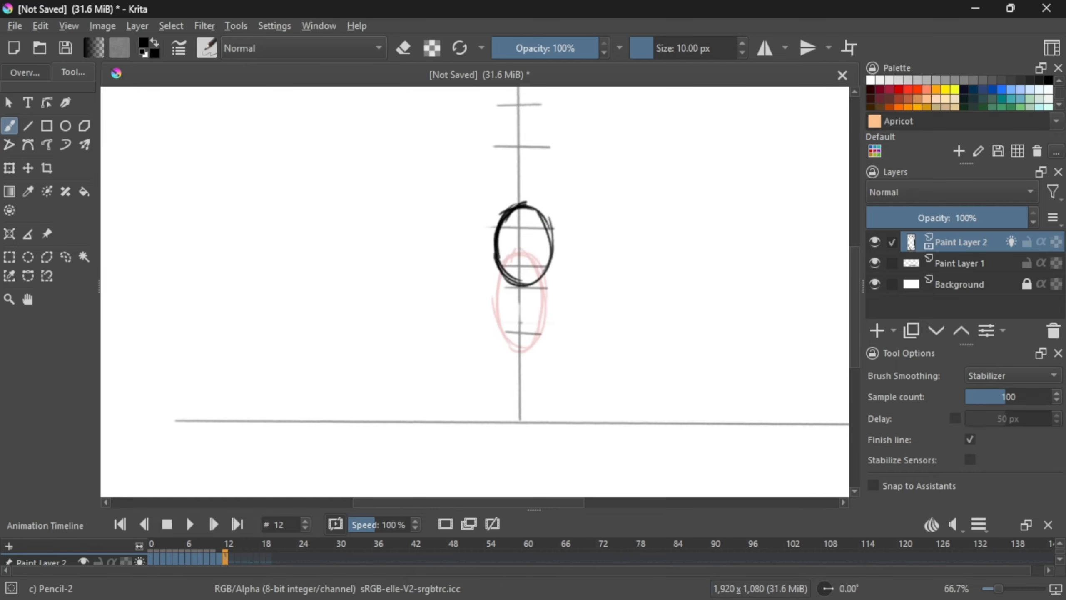
Step: On a new blank frame at frame 13, draw a round ball centred on the fourth spacing mark above the ground
left_click(235, 560)
mouse_move(533, 188)
left_mouse_down()
mouse_move(491, 219)
mouse_move(503, 250)
left_mouse_up()
mouse_move(502, 205)
left_mouse_down()
mouse_move(521, 221)
mouse_move(495, 214)
mouse_move(519, 261)
mouse_move(553, 235)
mouse_move(544, 256)
mouse_move(522, 192)
mouse_move(547, 258)
mouse_move(529, 190)
left_mouse_up()
Step: Play the animation to check the rebound frames, and stop it
key("ctrl+minus")
key("ctrl+minus")
key("ctrl+minus")
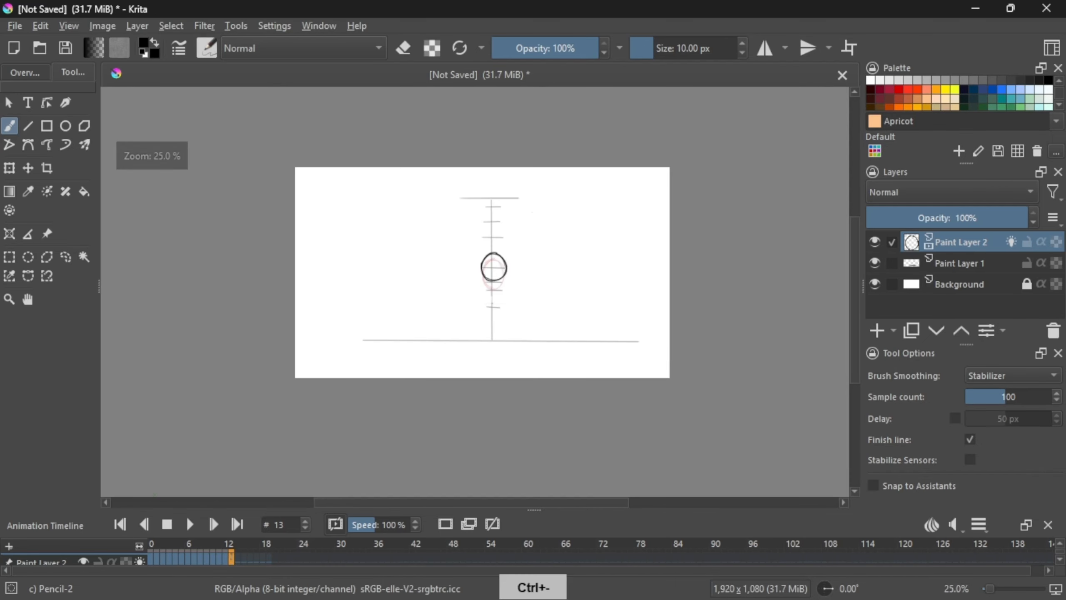
left_click(191, 526)
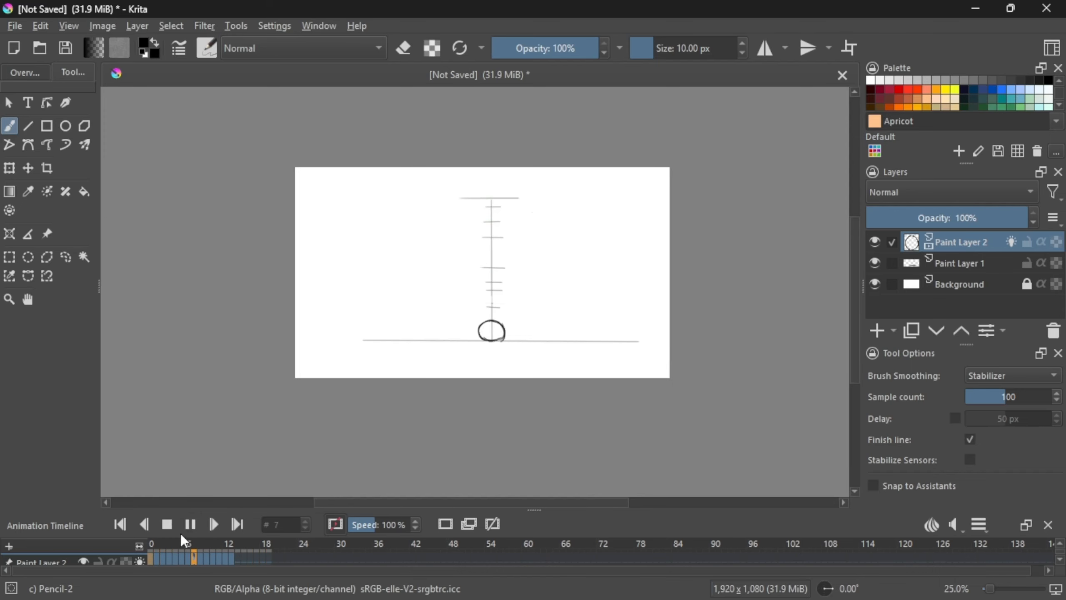
left_click(166, 523)
Step: Add a blank frame at frame 14 for the ball's second fall
left_click(243, 562)
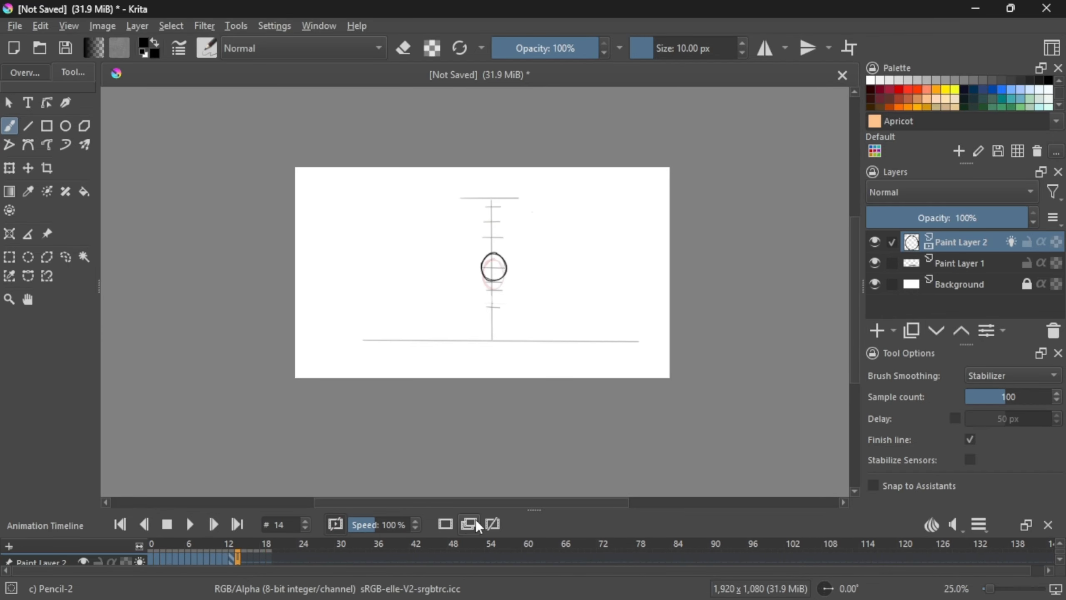
key("ctrl+plus")
key("ctrl+plus")
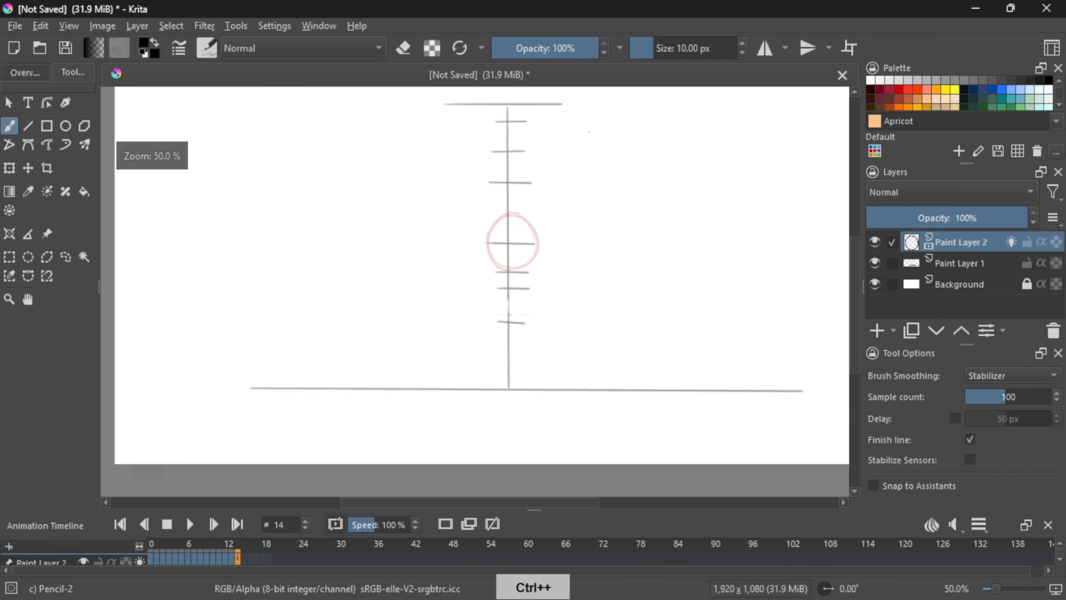
key("ctrl+plus")
key("ctrl+z")
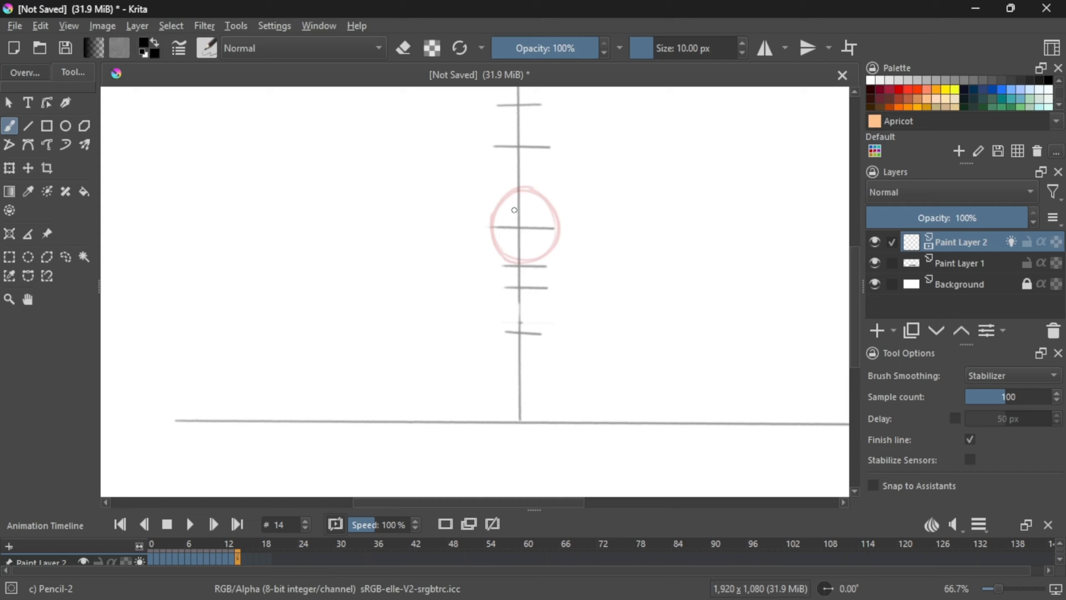
mouse_move(517, 203)
left_mouse_down()
mouse_move(496, 254)
mouse_move(520, 271)
mouse_move(514, 278)
left_mouse_up()
key("ctrl+z")
key("ctrl+z")
mouse_move(497, 219)
left_mouse_down()
mouse_move(513, 285)
mouse_move(505, 279)
left_mouse_up()
key("ctrl+z")
key("ctrl+z")
Step: Draw a slightly stretched ball at frame 14 and move it down between the fourth and second spacing marks above the ground
left_click_drag(496, 238, 516, 274)
mouse_move(497, 251)
left_mouse_down()
mouse_move(537, 278)
mouse_move(538, 238)
mouse_move(547, 243)
left_mouse_up()
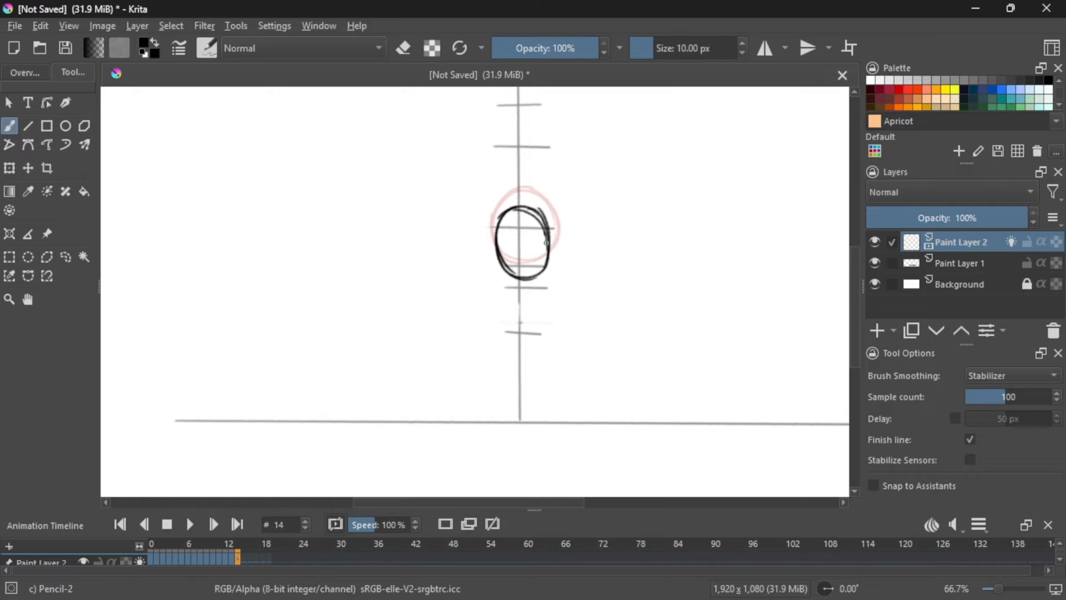
left_click(29, 167)
left_click_drag(519, 248, 520, 264)
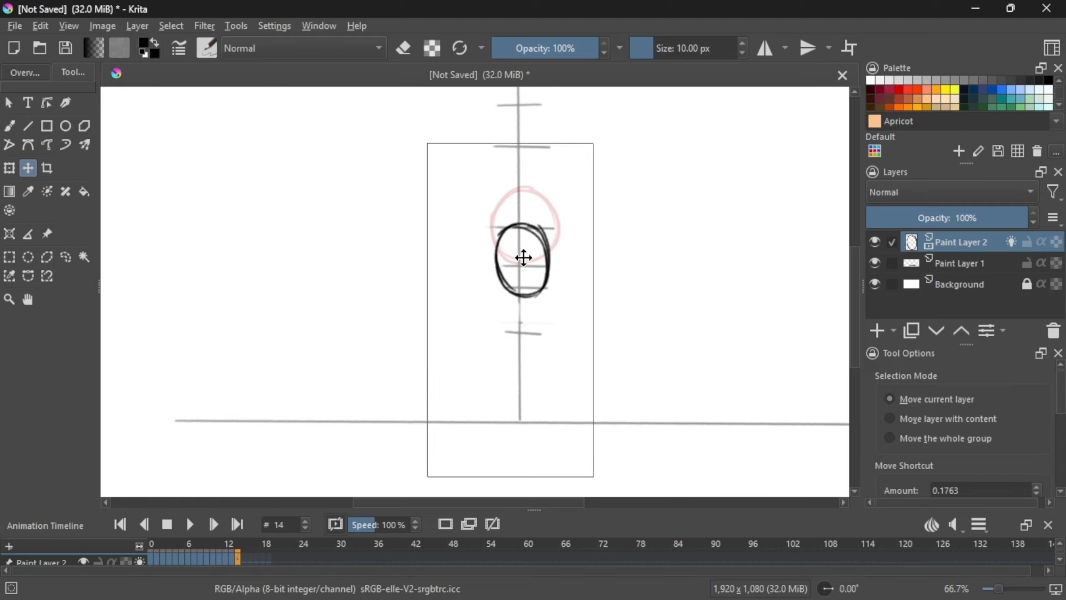
left_click(10, 126)
Step: On a new blank frame at frame 15, draw an oval ball around the two lowest spacing marks, and add a blank frame at frame 16
key("period")
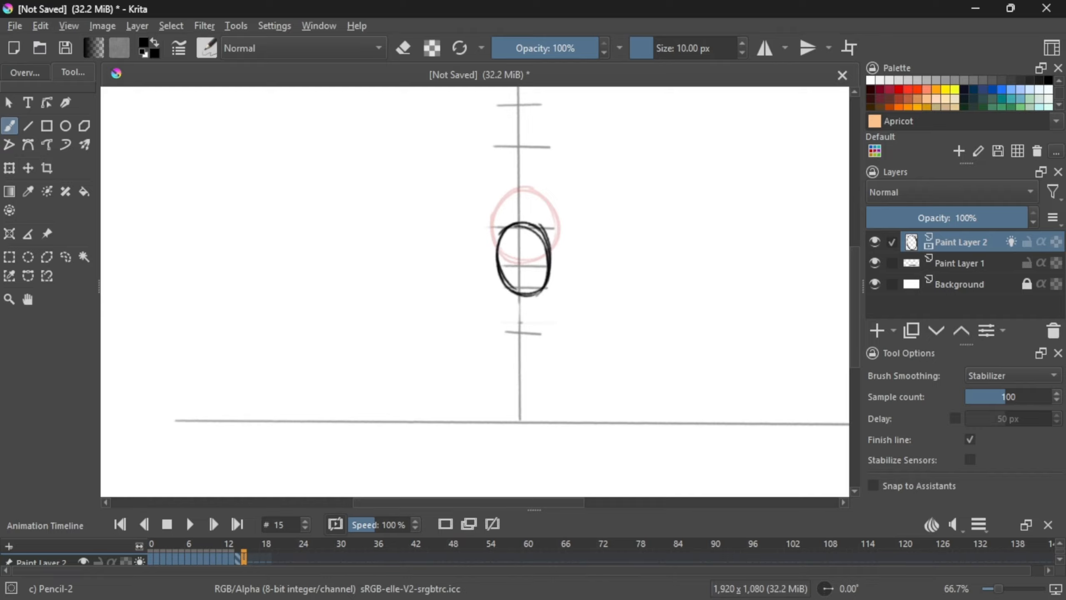
left_click(442, 520)
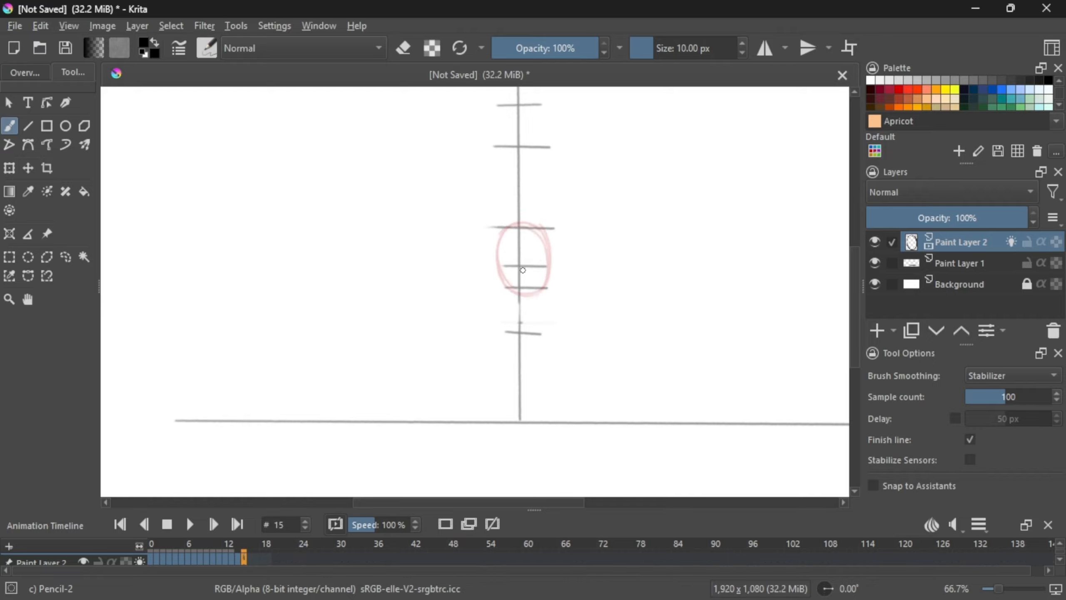
mouse_move(523, 270)
left_mouse_down()
mouse_move(499, 306)
mouse_move(503, 334)
mouse_move(517, 341)
mouse_move(547, 289)
mouse_move(550, 324)
left_mouse_up()
key("ctrl+z")
mouse_move(542, 277)
left_mouse_down()
mouse_move(542, 341)
mouse_move(524, 277)
mouse_move(547, 336)
left_mouse_up()
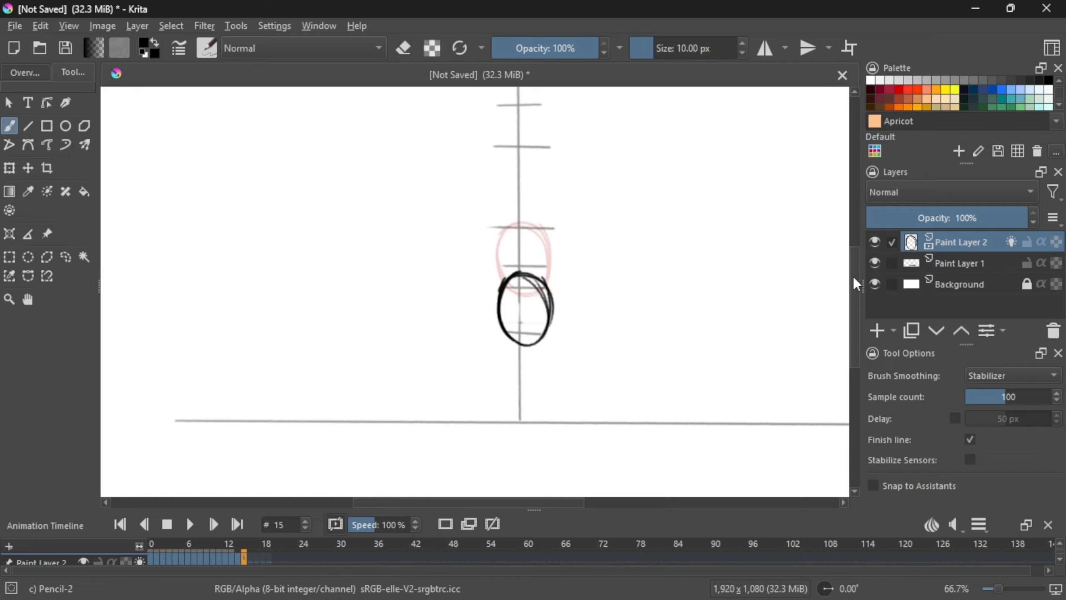
scroll(517, 314, "down", 3)
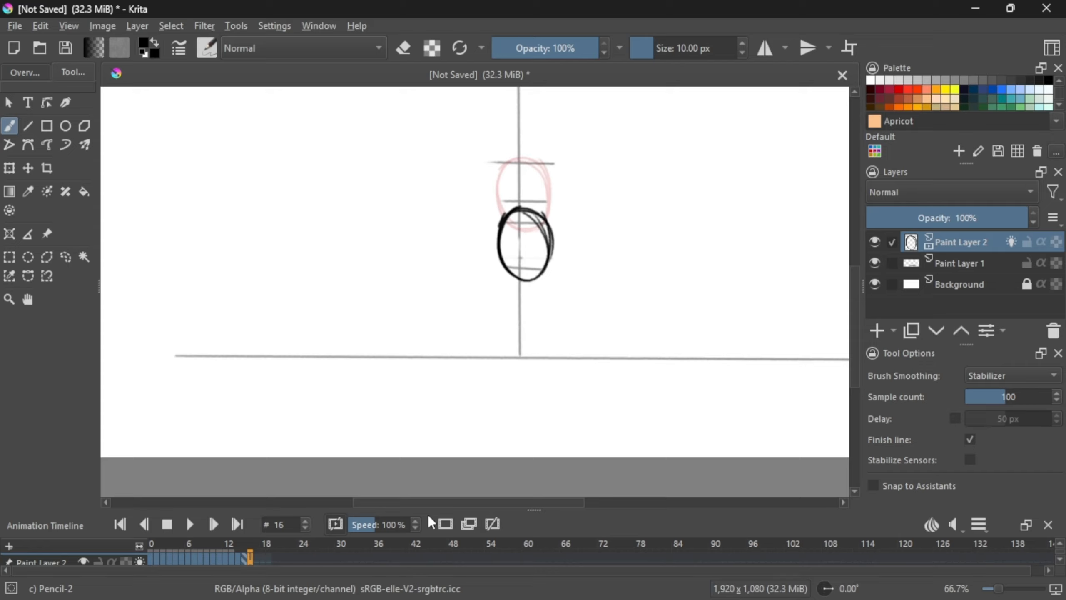
left_click(444, 524)
left_click_drag(520, 265, 490, 299)
key("ctrl+z")
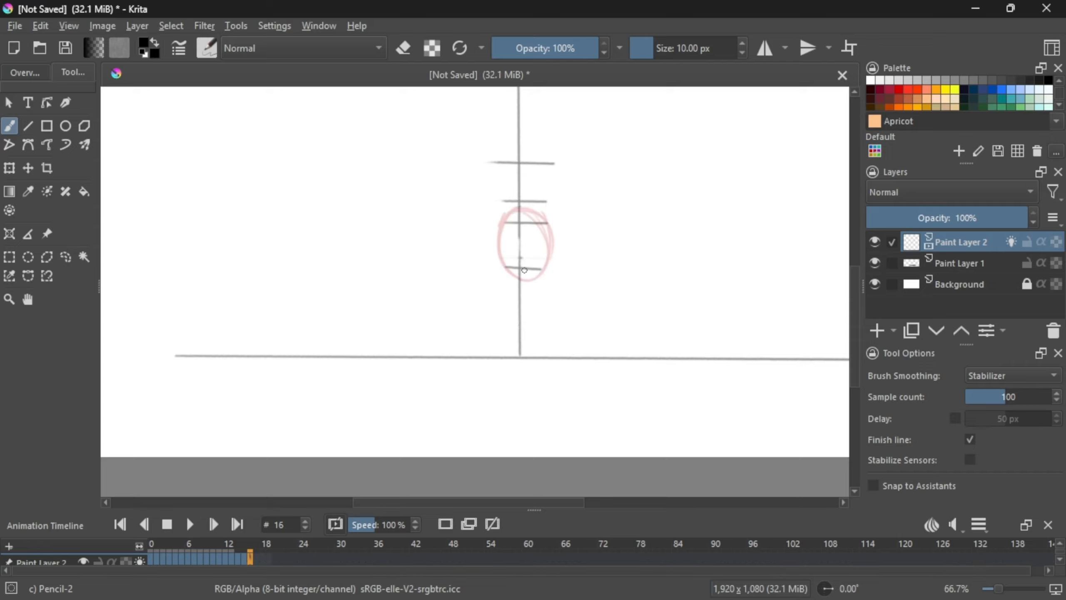
left_click_drag(520, 265, 505, 336)
left_click_drag(502, 277, 500, 341)
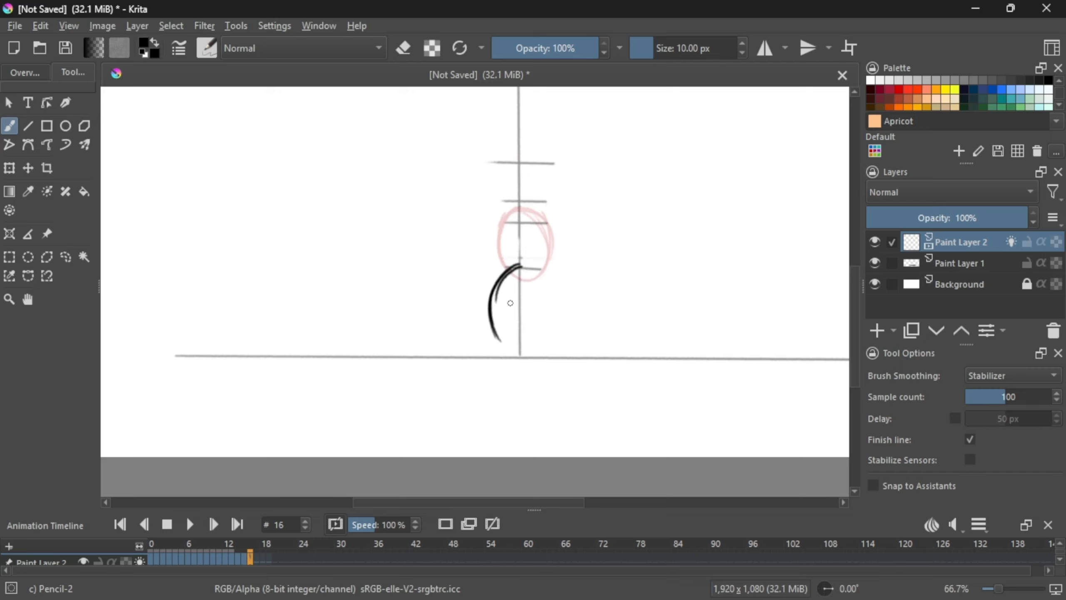
key("ctrl+z")
key("ctrl+z")
key("ctrl+z")
mouse_move(521, 248)
left_mouse_down()
mouse_move(526, 310)
mouse_move(505, 295)
mouse_move(542, 278)
left_mouse_up()
mouse_move(500, 262)
left_mouse_down()
mouse_move(520, 253)
mouse_move(545, 276)
mouse_move(500, 303)
mouse_move(516, 322)
left_mouse_up()
key("ctrl+z")
key("ctrl+z")
key("ctrl+z")
Step: Draw the falling ball at frame 16 around the lowest spacing mark, and add a blank frame at frame 17
mouse_move(513, 255)
left_mouse_down()
mouse_move(547, 315)
mouse_move(491, 311)
mouse_move(483, 320)
left_mouse_up()
left_click(256, 560)
key("ctrl+z")
key("ctrl+z")
left_click_drag(520, 280, 478, 337)
left_click_drag(487, 292, 500, 356)
key("ctrl+z")
key("ctrl+z")
key("ctrl+z")
key("ctrl+z")
key("ctrl+z")
Step: Draw the ball at frame 17 as a slightly tall oval touching the ground line
mouse_move(517, 276)
left_mouse_down()
mouse_move(491, 320)
mouse_move(500, 348)
left_mouse_up()
mouse_move(498, 294)
left_mouse_down()
mouse_move(489, 332)
mouse_move(541, 317)
mouse_move(542, 350)
mouse_move(511, 281)
mouse_move(525, 294)
mouse_move(504, 283)
mouse_move(533, 295)
mouse_move(533, 348)
left_mouse_up()
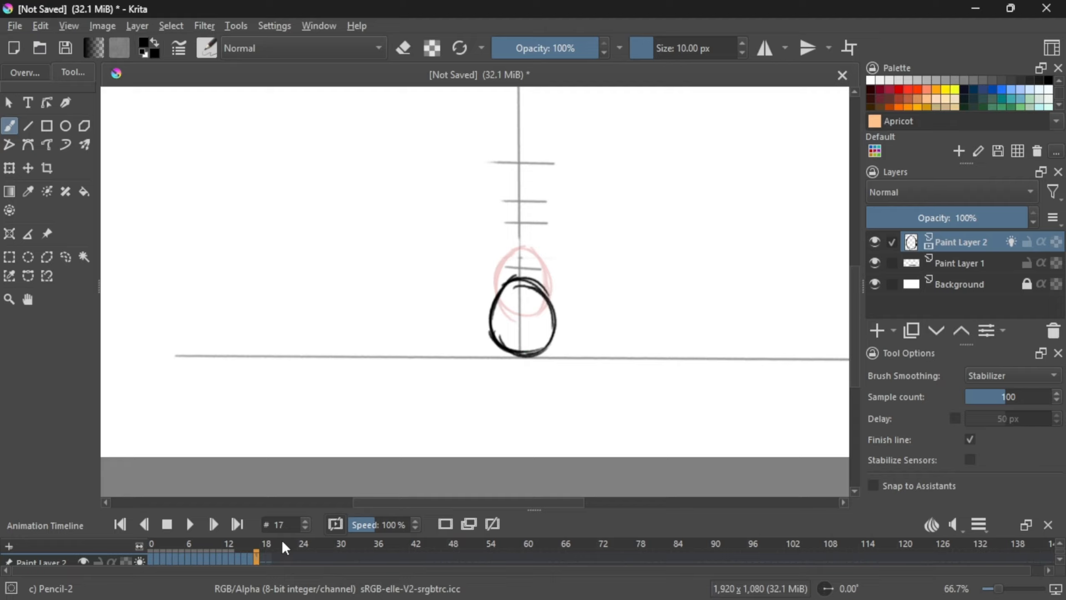
Step: On a new blank frame at frame 18, draw a round ball resting on the ground line
left_click(263, 558)
left_click(444, 524)
mouse_move(529, 286)
left_mouse_down()
mouse_move(491, 307)
mouse_move(499, 349)
mouse_move(521, 287)
mouse_move(556, 328)
mouse_move(526, 360)
left_mouse_up()
key("ctrl+z")
left_click_drag(470, 326, 478, 339)
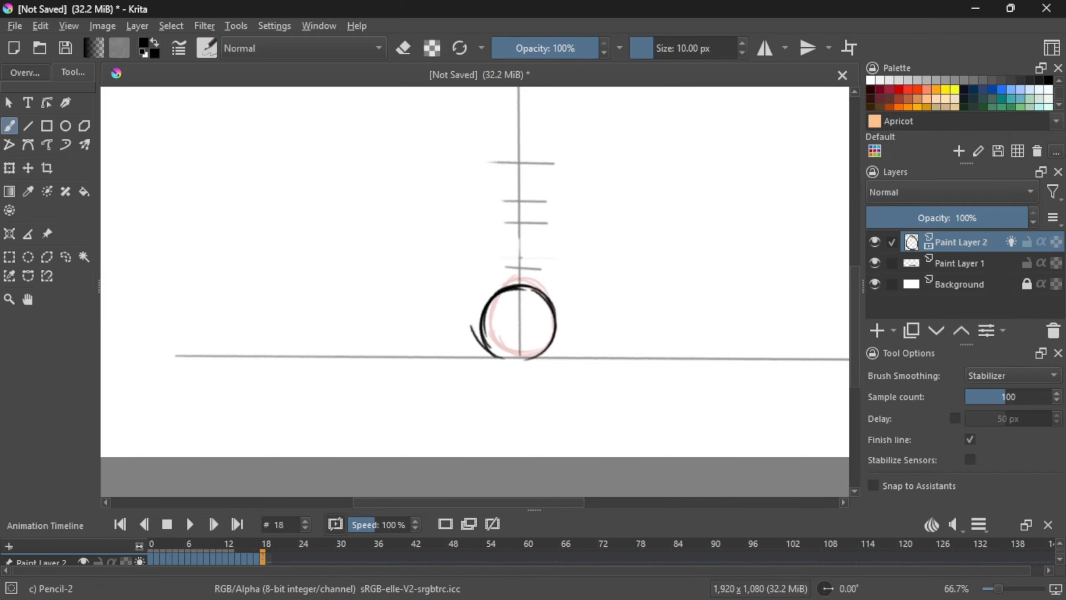
Step: Play back the bounce animation to check the motion through frame 18, and stop playback
key("ctrl+minus")
key("ctrl+minus")
key("ctrl+minus")
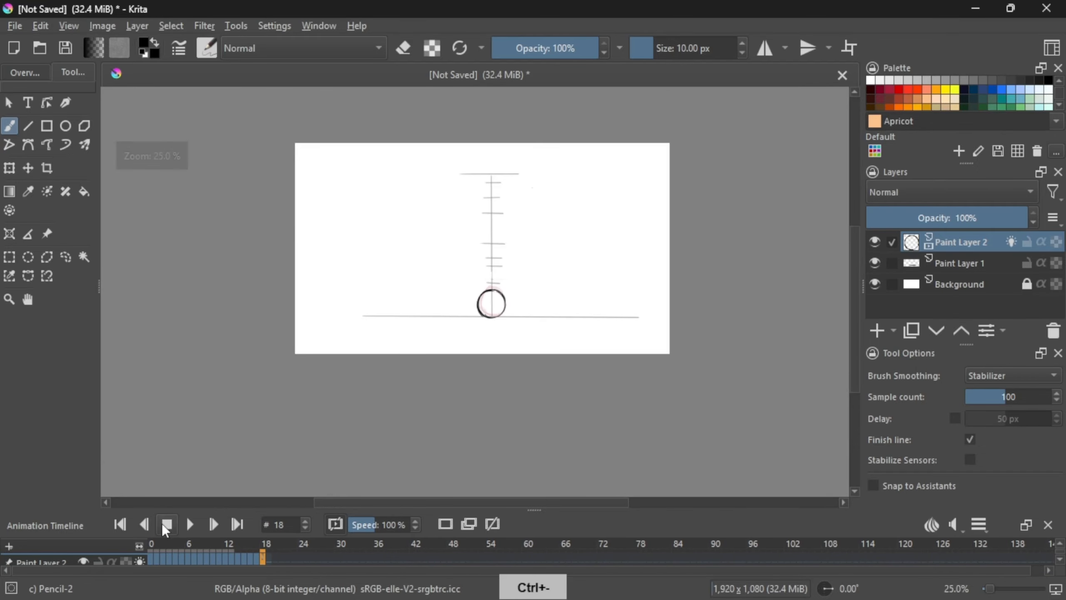
left_click(190, 523)
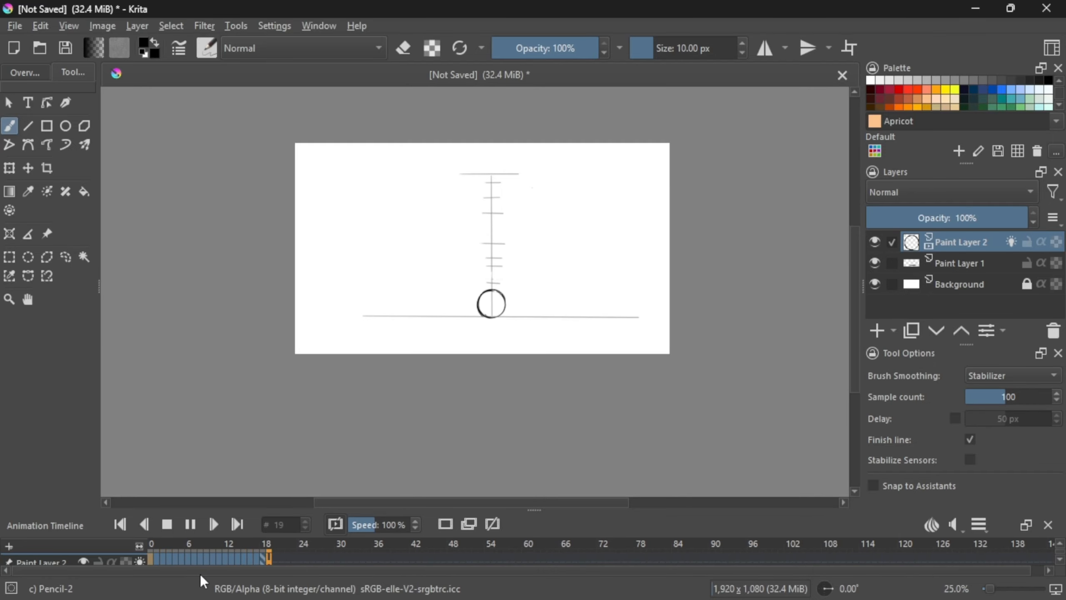
key("ctrl+plus")
key("ctrl+plus")
key("ctrl+plus")
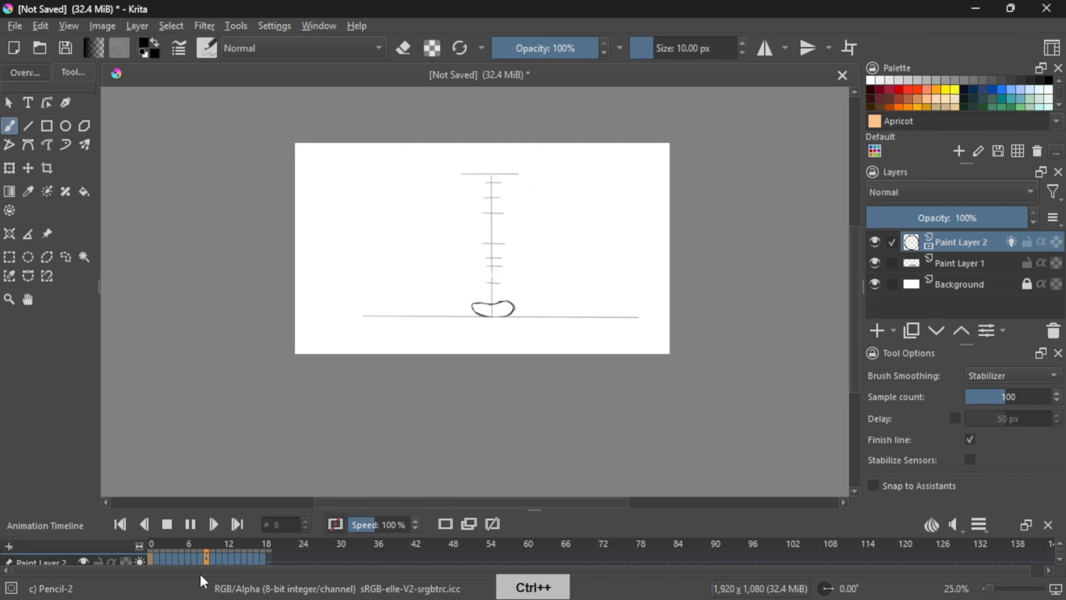
left_click(167, 525)
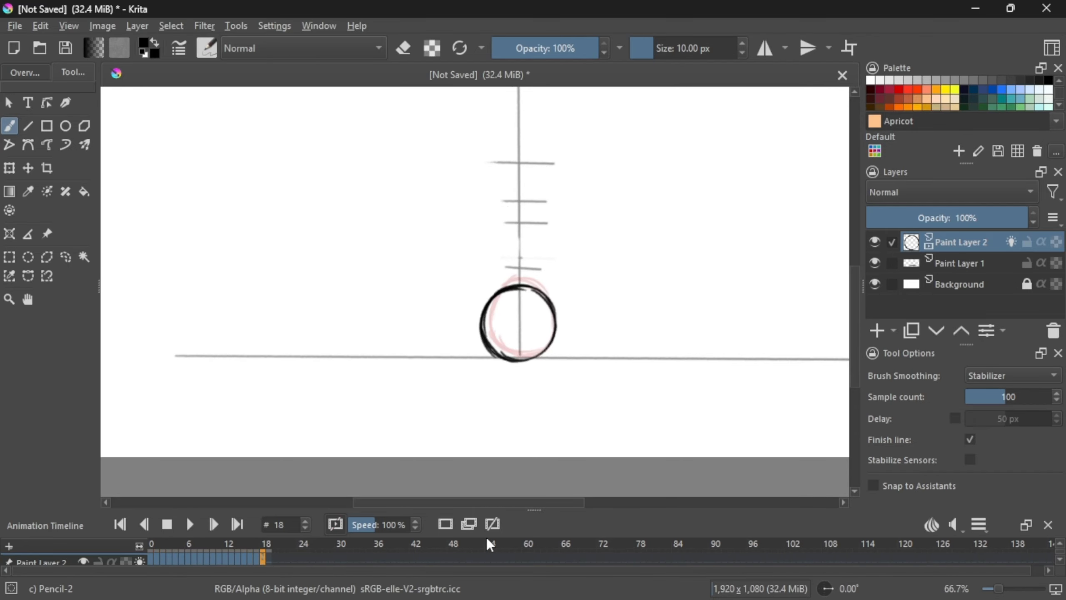
Step: Set the animation's end time at frame 24
left_click(276, 559)
left_click(300, 558)
right_click(301, 559)
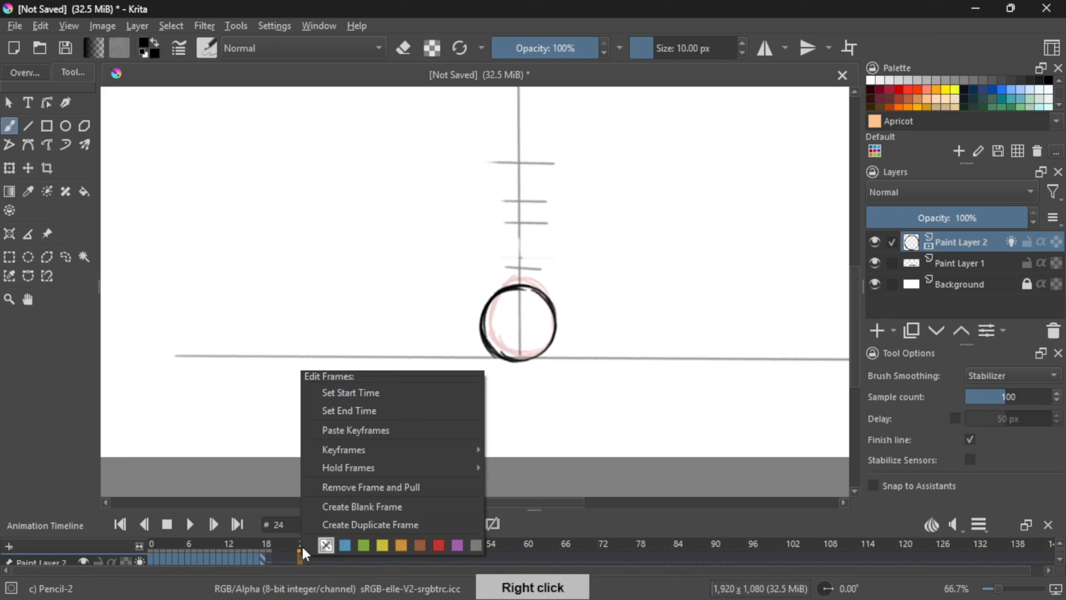
left_click(386, 411)
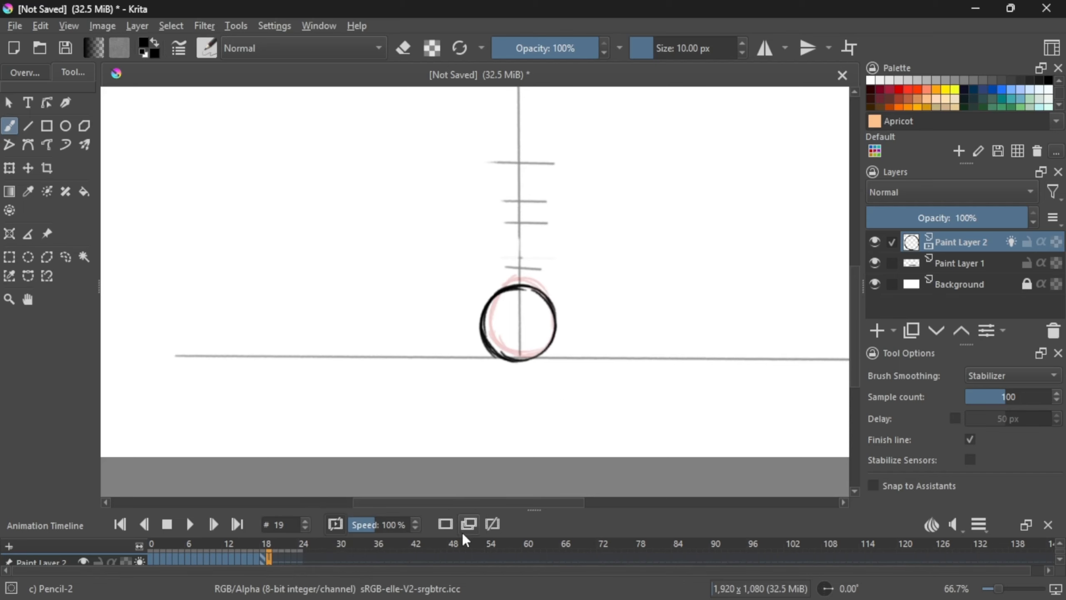
Step: On a new blank frame at frame 19, draw a slightly squashed, wider ball on the ground line
left_click(445, 525)
key("ctrl+z")
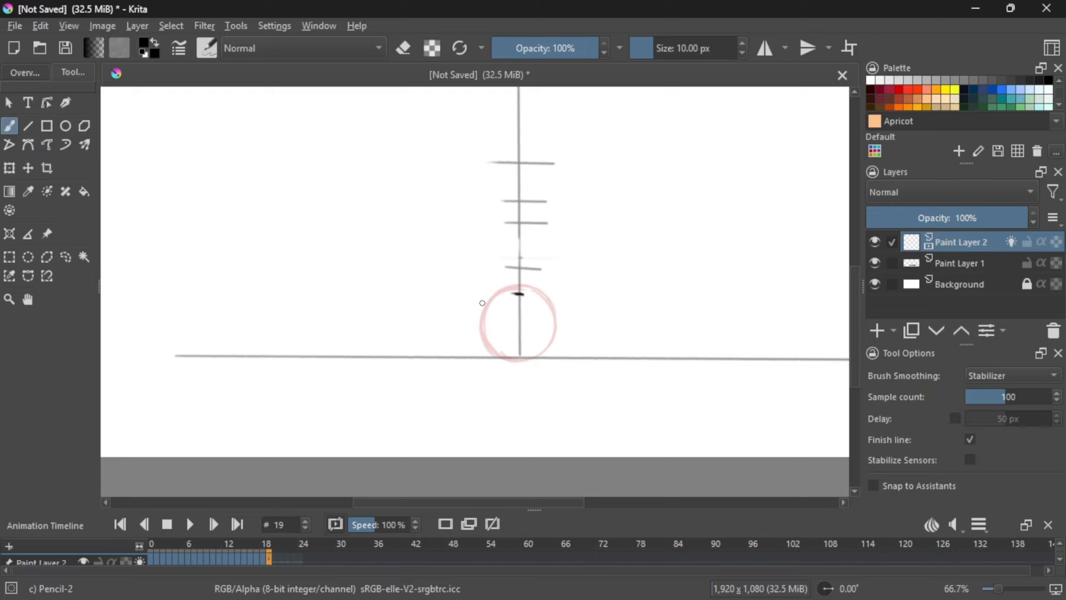
left_click_drag(490, 299, 475, 349)
mouse_move(478, 315)
left_mouse_down()
mouse_move(495, 357)
mouse_move(547, 352)
left_mouse_up()
mouse_move(501, 301)
left_mouse_down()
mouse_move(542, 301)
mouse_move(520, 350)
left_mouse_up()
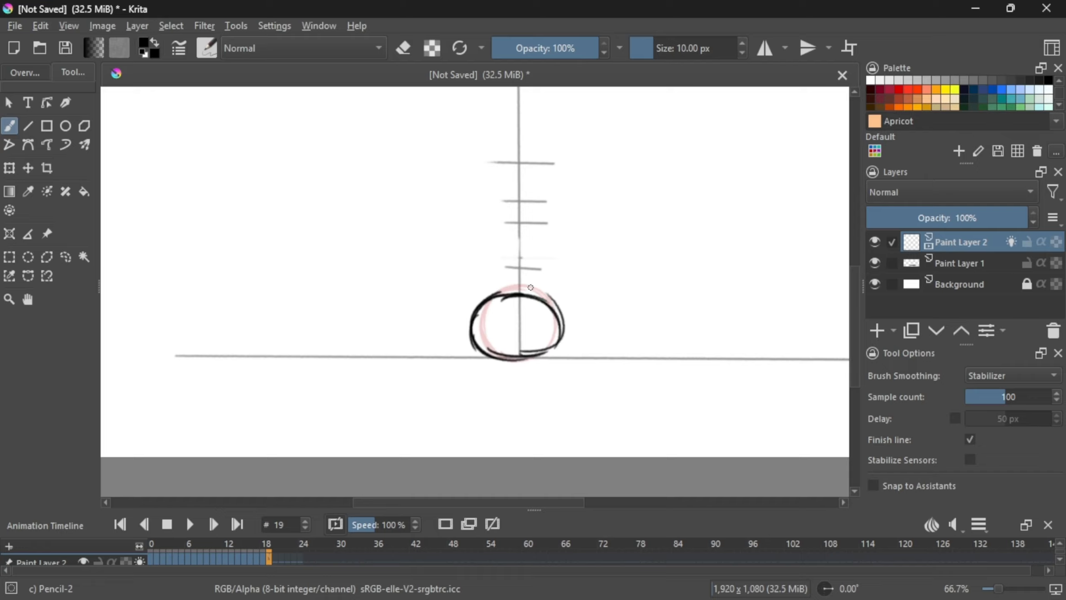
left_click_drag(529, 289, 554, 340)
Step: Draw a flatter, wider oval ball on the ground at frame 20, and add a blank frame at frame 21
left_click(276, 558)
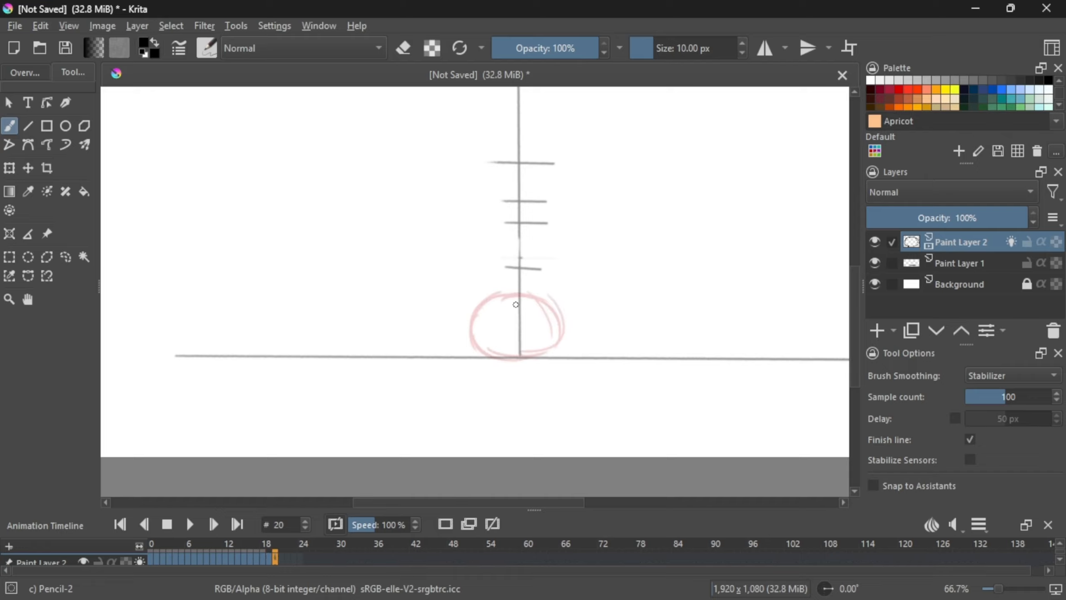
mouse_move(512, 300)
left_mouse_down()
mouse_move(467, 324)
mouse_move(477, 308)
mouse_move(468, 314)
mouse_move(480, 353)
mouse_move(512, 355)
left_mouse_up()
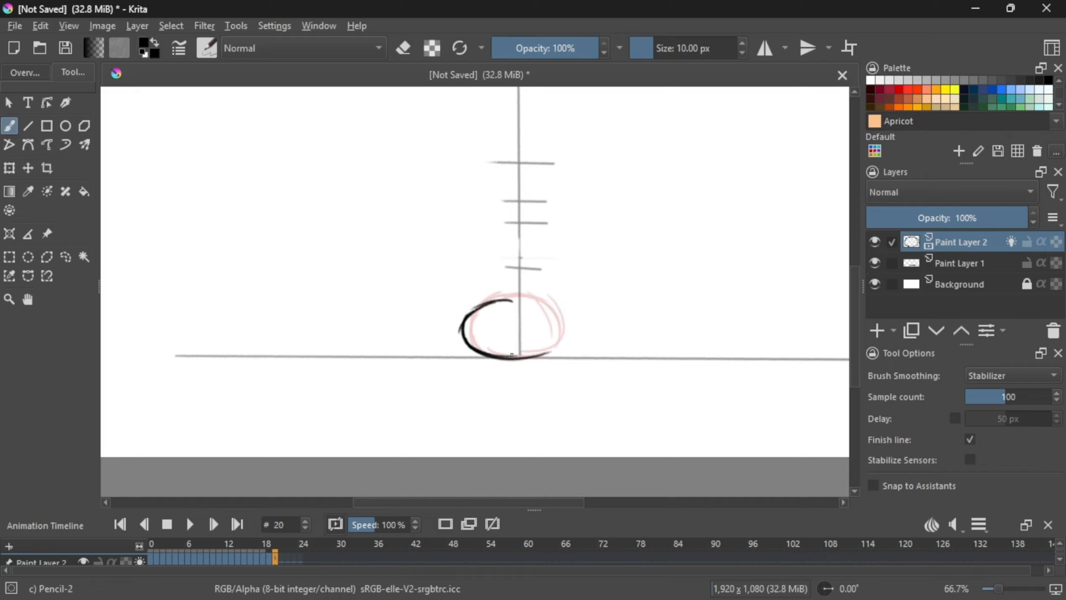
left_click_drag(503, 302, 546, 309)
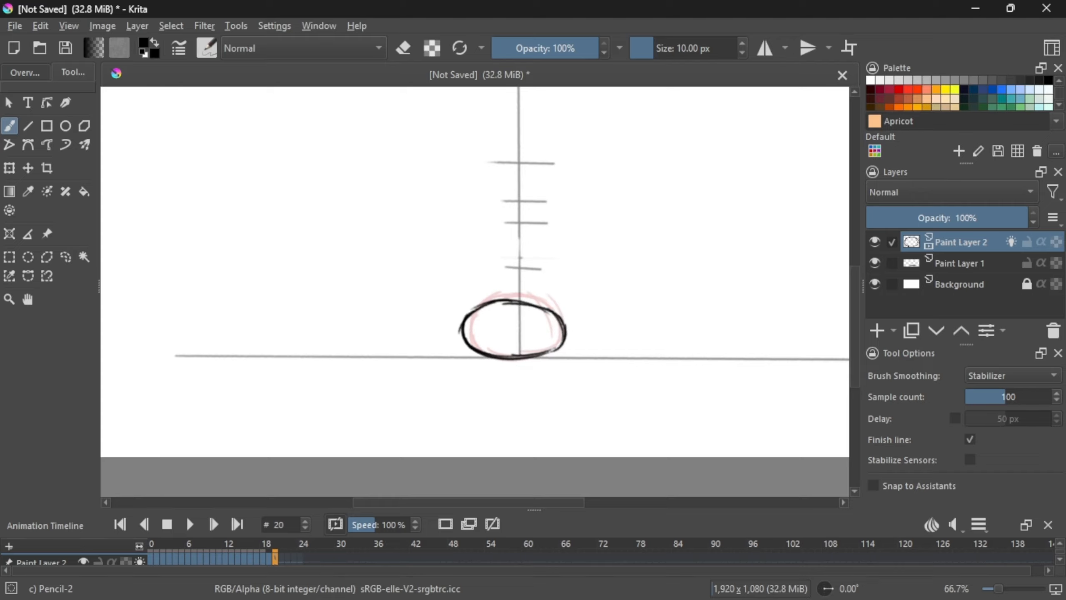
key("period")
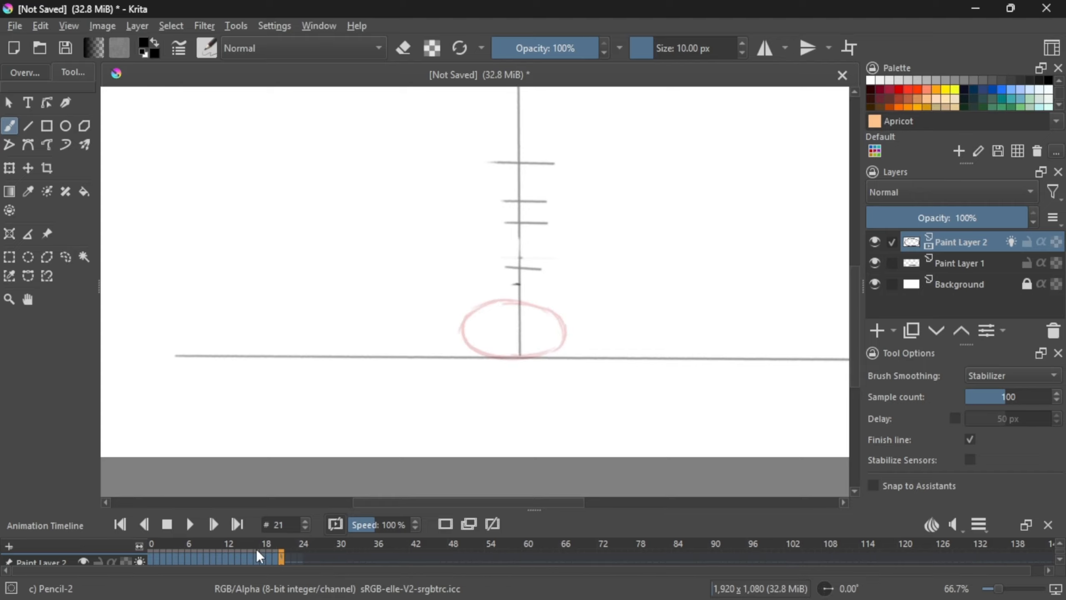
Step: Copy the round ball's column at frame 18 and paste it at frame 24
left_click(271, 558)
left_click(282, 559)
left_click_drag(278, 567, 261, 561)
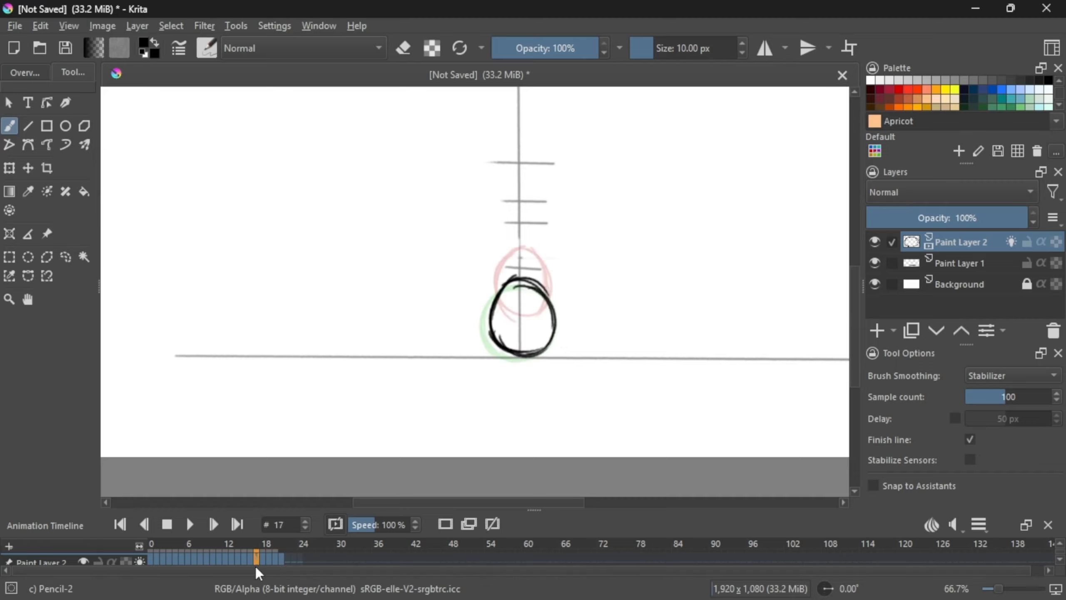
left_click(263, 558)
right_click(262, 558)
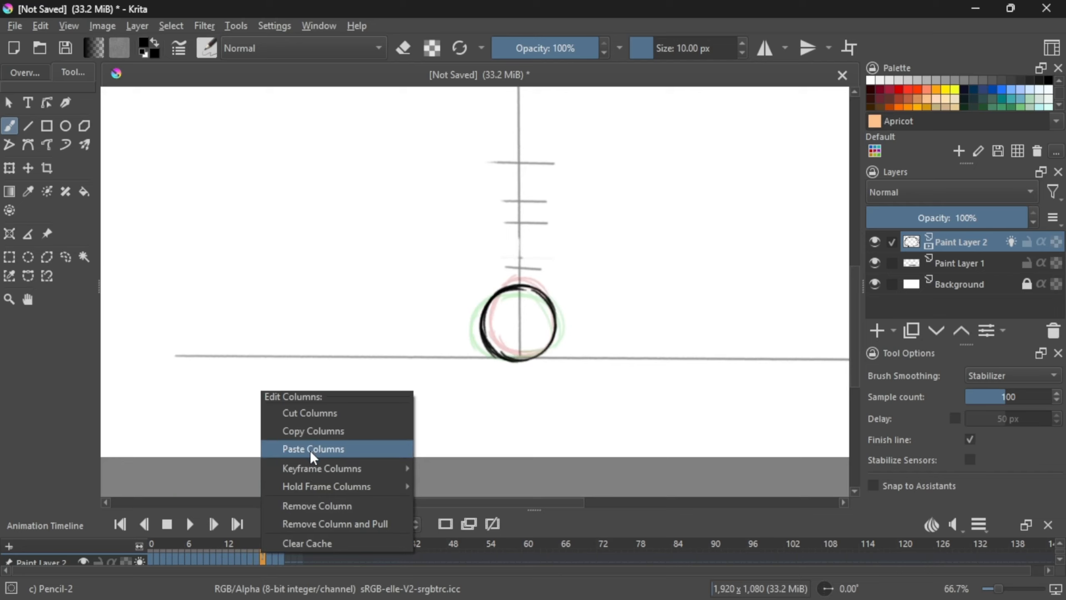
left_click(319, 432)
left_click(300, 559)
right_click(299, 559)
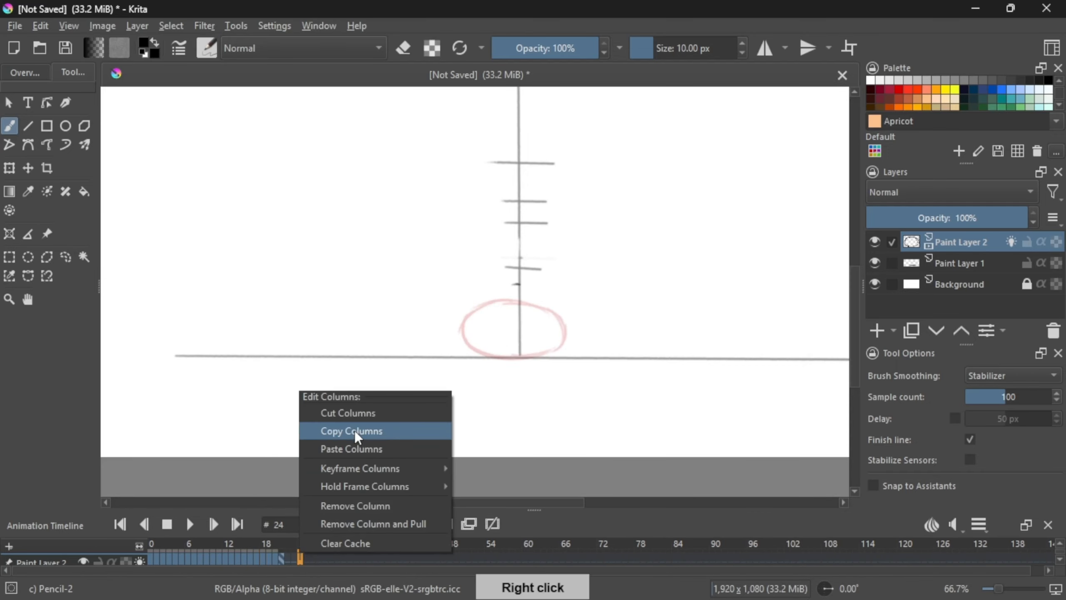
left_click(357, 447)
Step: Draw a slightly squashed ball on the ground at frame 22, using the round ball's onion skin as a guide
left_click(289, 558)
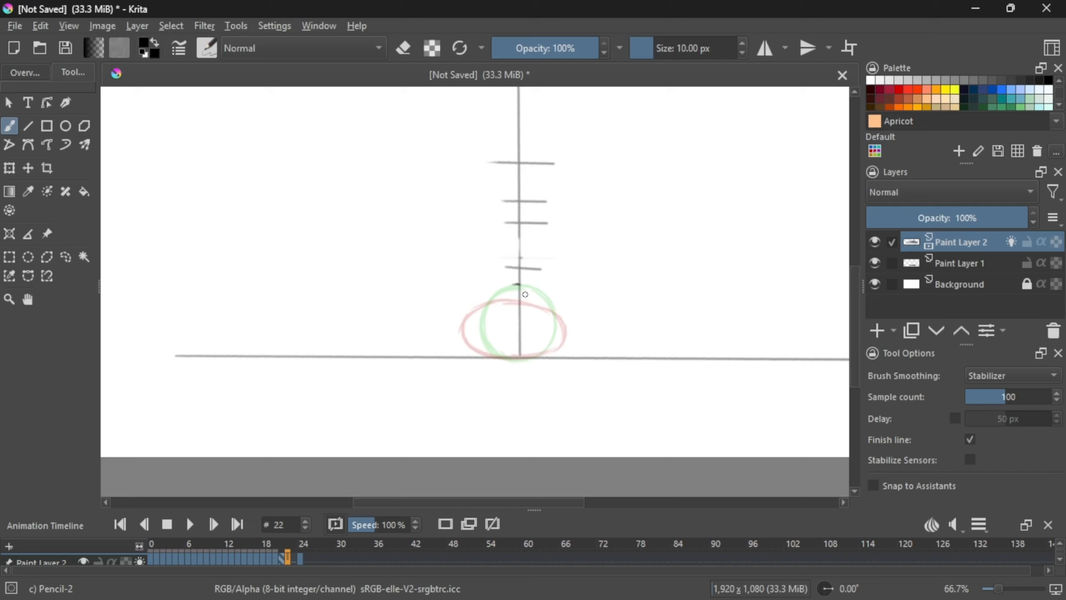
left_click_drag(526, 292, 484, 300)
key("ctrl+z")
left_click(280, 560)
key("ctrl+z")
left_click_drag(529, 296, 488, 311)
key("ctrl+z")
mouse_move(530, 296)
left_mouse_down()
mouse_move(505, 295)
mouse_move(483, 348)
mouse_move(480, 339)
mouse_move(517, 356)
mouse_move(547, 314)
left_mouse_up()
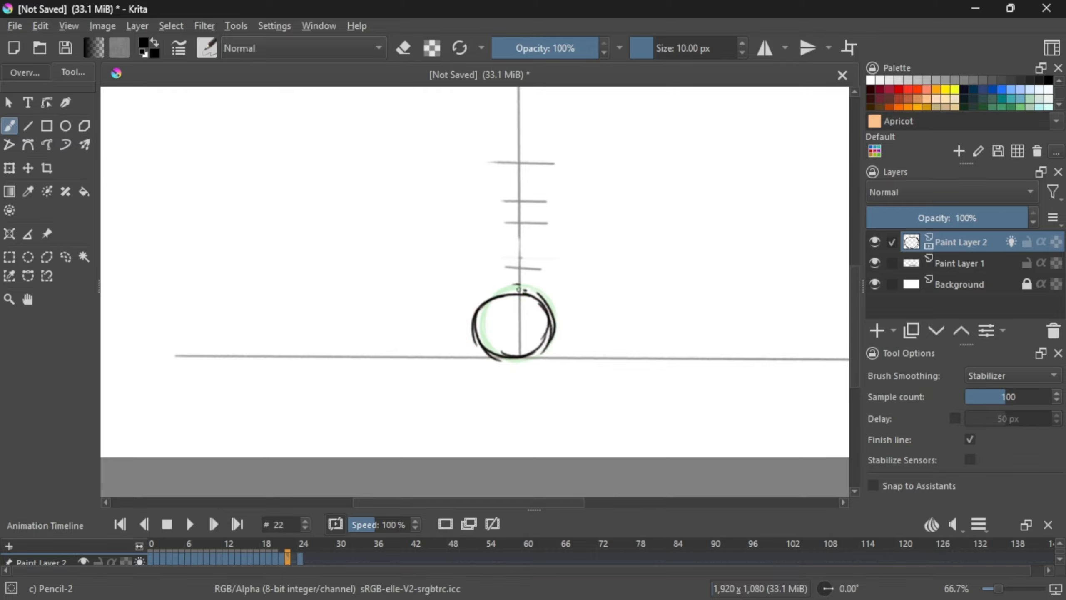
Step: Remove the pasted round-ball keyframe at frame 24
left_click(447, 522)
left_click(302, 564)
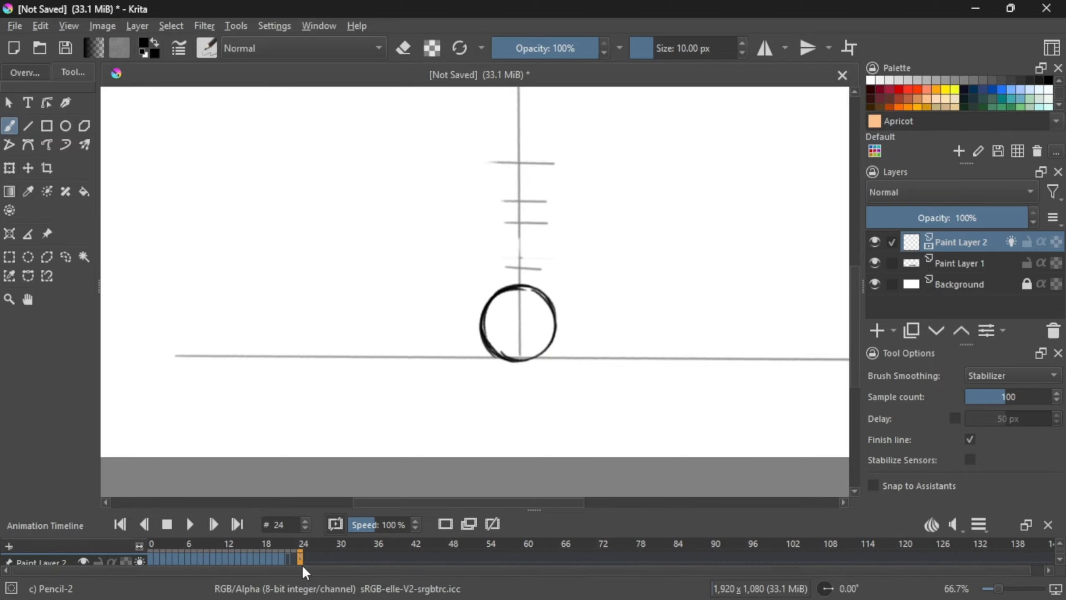
left_click(491, 525)
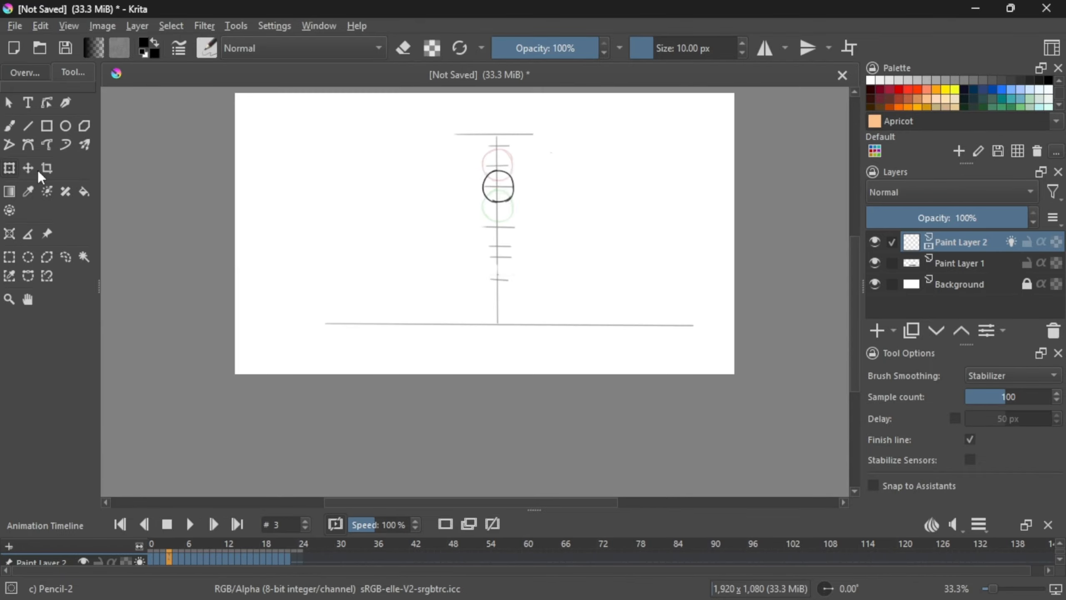
Step: Narrow the falling ball horizontally with the Transform tool at frames 4 and 5
key("ctrl+t")
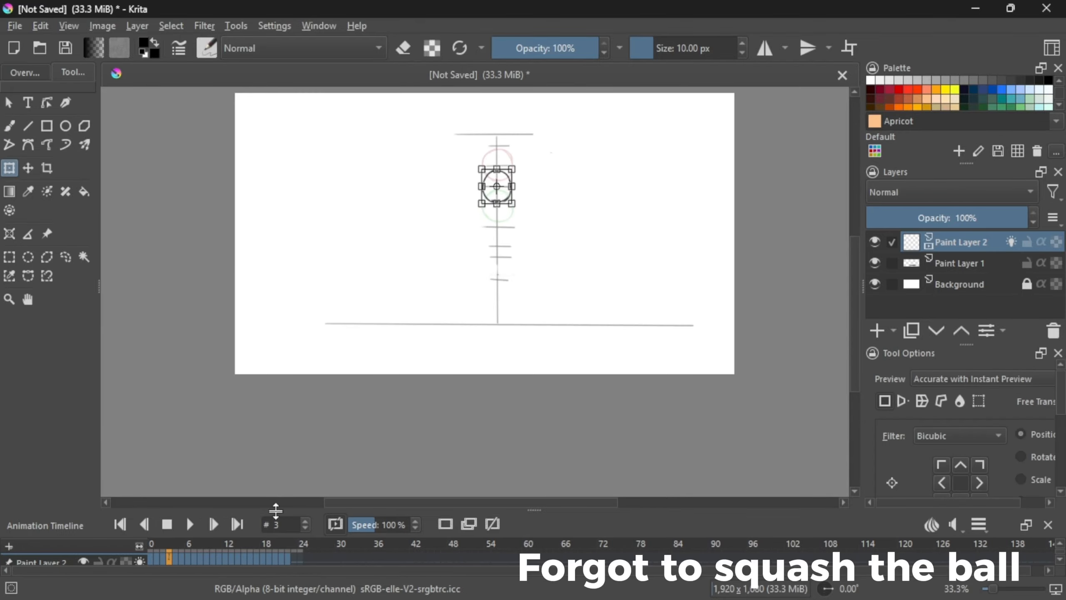
left_click(175, 556)
key("ctrl+t")
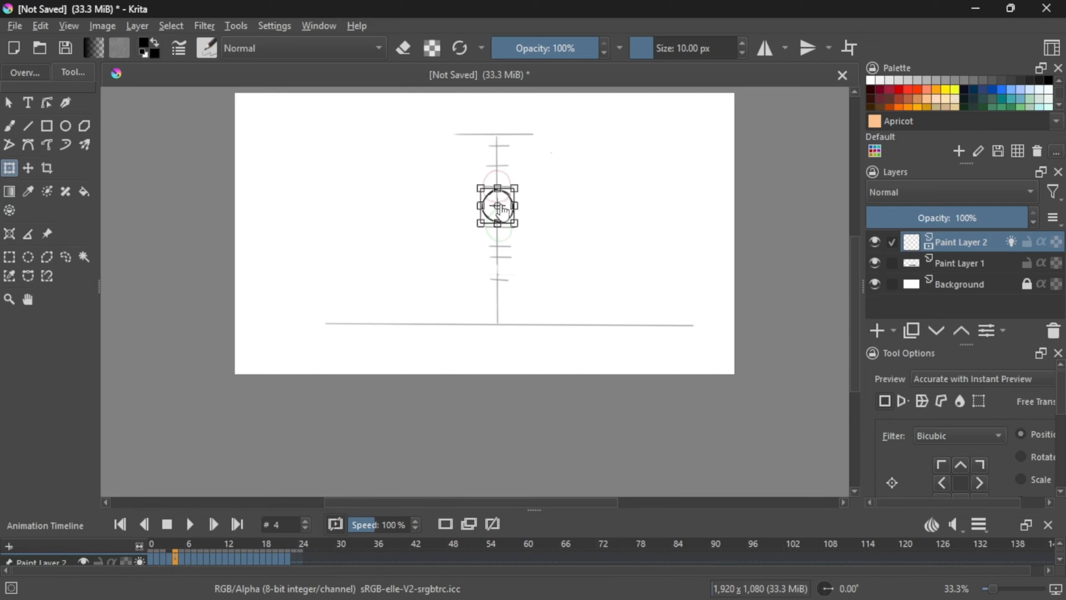
left_click_drag(514, 205, 511, 206)
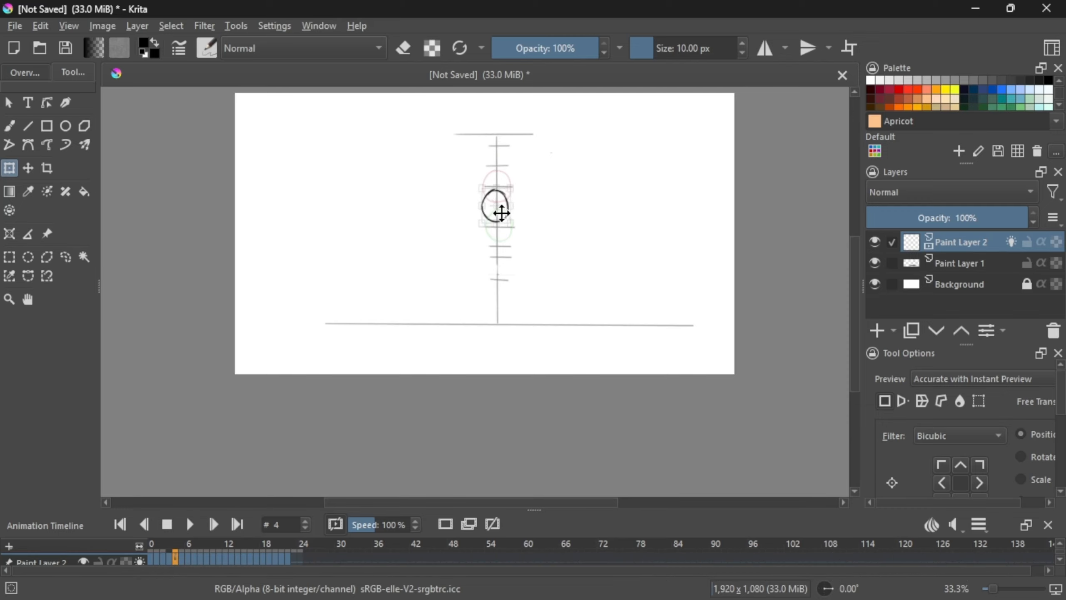
left_click(182, 559)
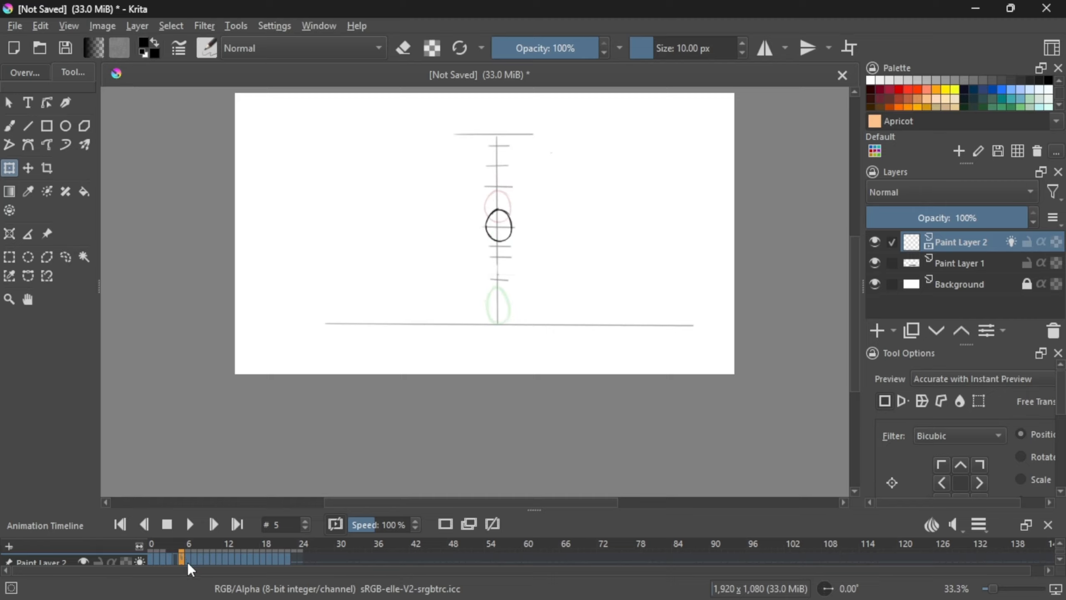
left_click(498, 234)
left_click_drag(513, 226, 508, 226)
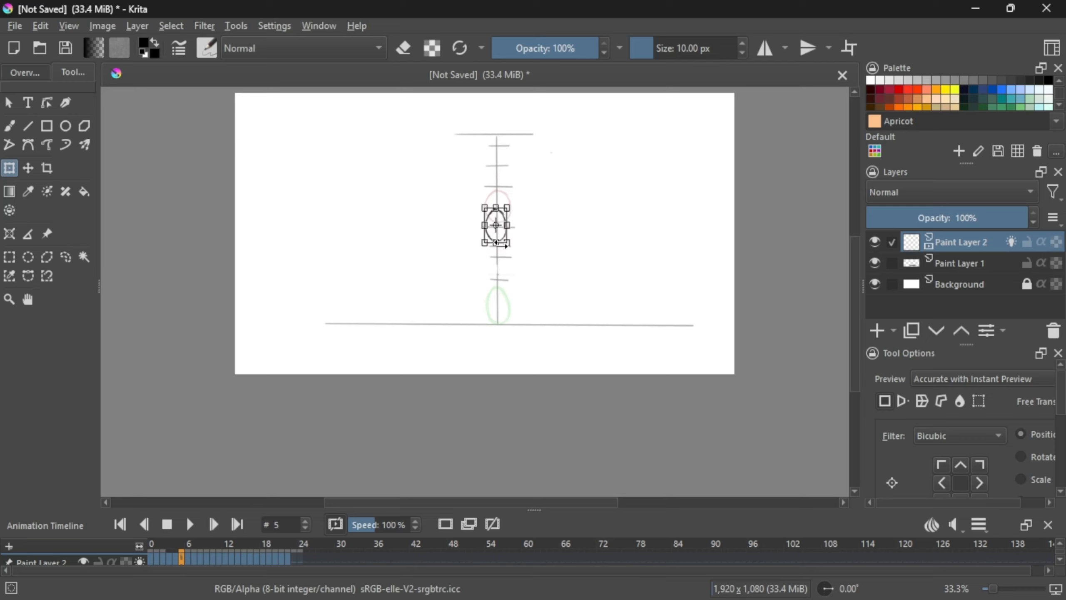
Step: Play the whole animation from frame 0 to review the bounce, and stop playback
left_click(152, 546)
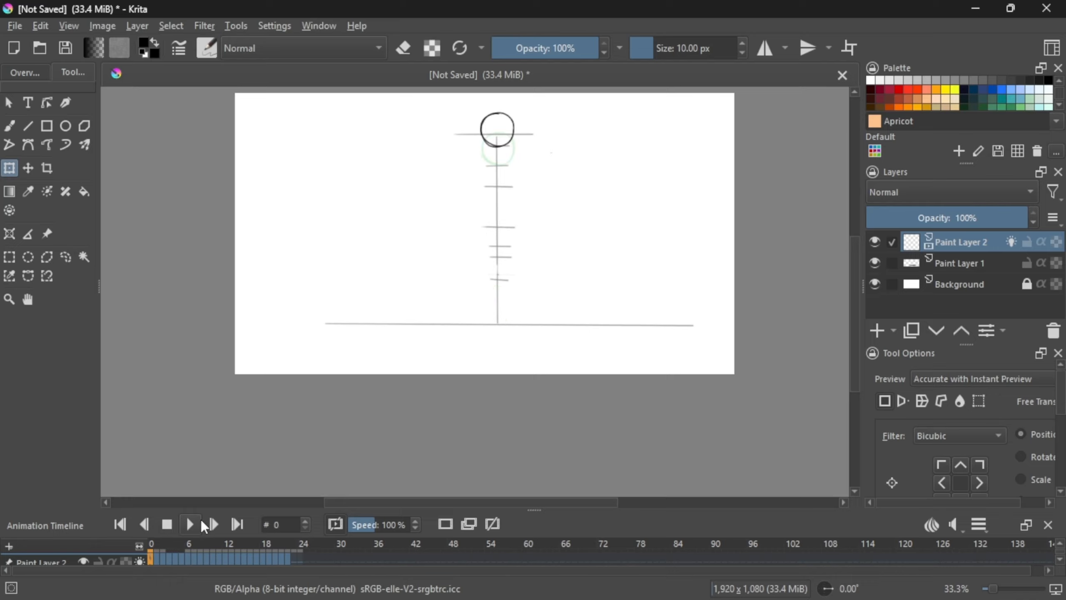
left_click(199, 534)
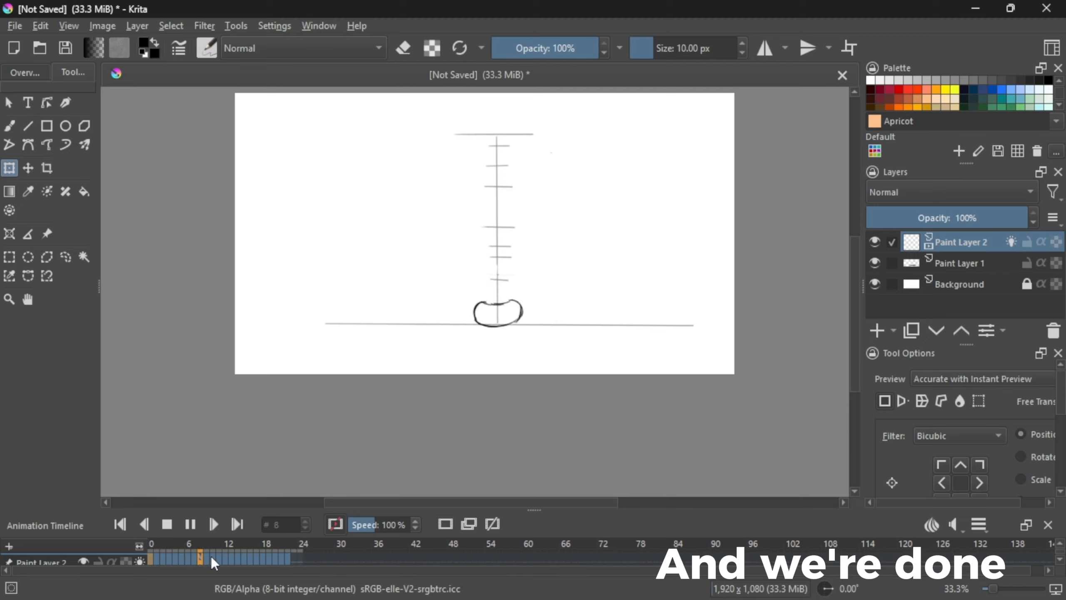
left_click(181, 534)
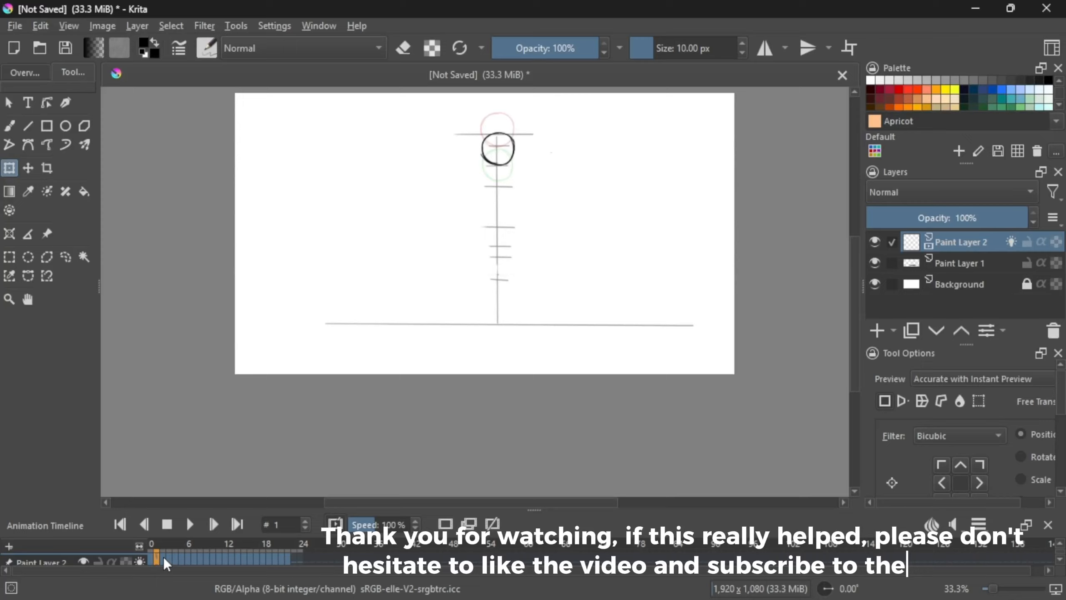
Step: Stretch the falling ball vertically with the Transform tool on frames 3 to 5
left_click(164, 556)
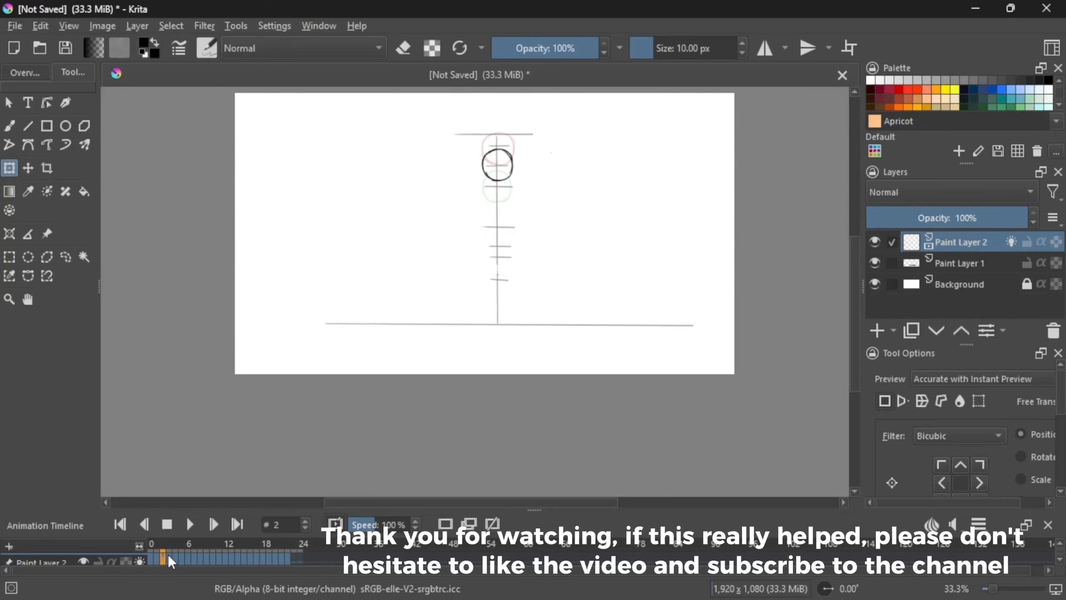
left_click(169, 558)
left_click(496, 196)
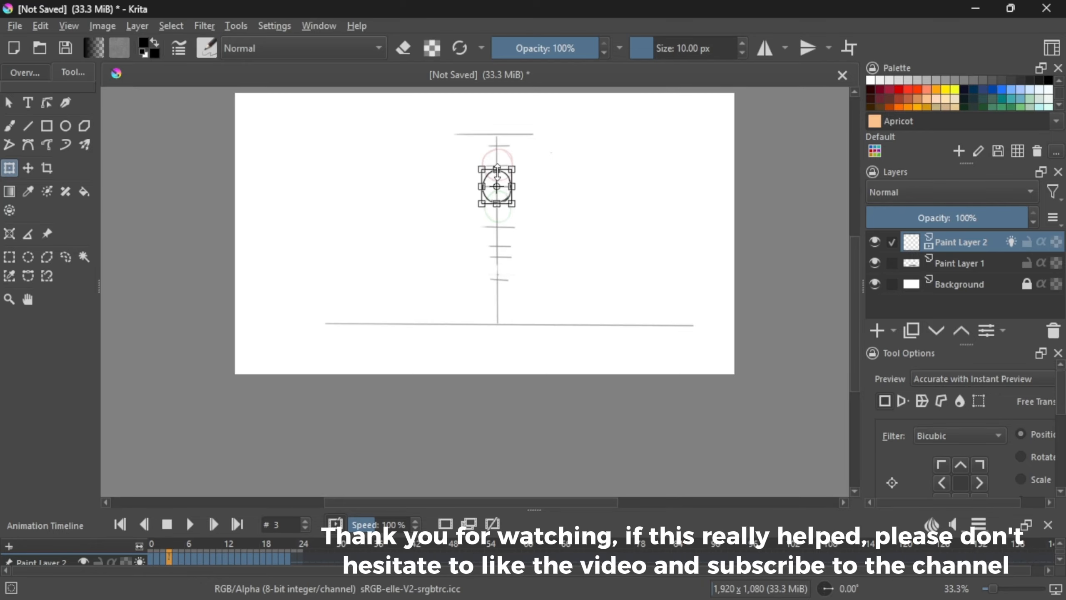
left_click_drag(498, 170, 500, 176)
left_click(175, 559)
left_click(500, 183)
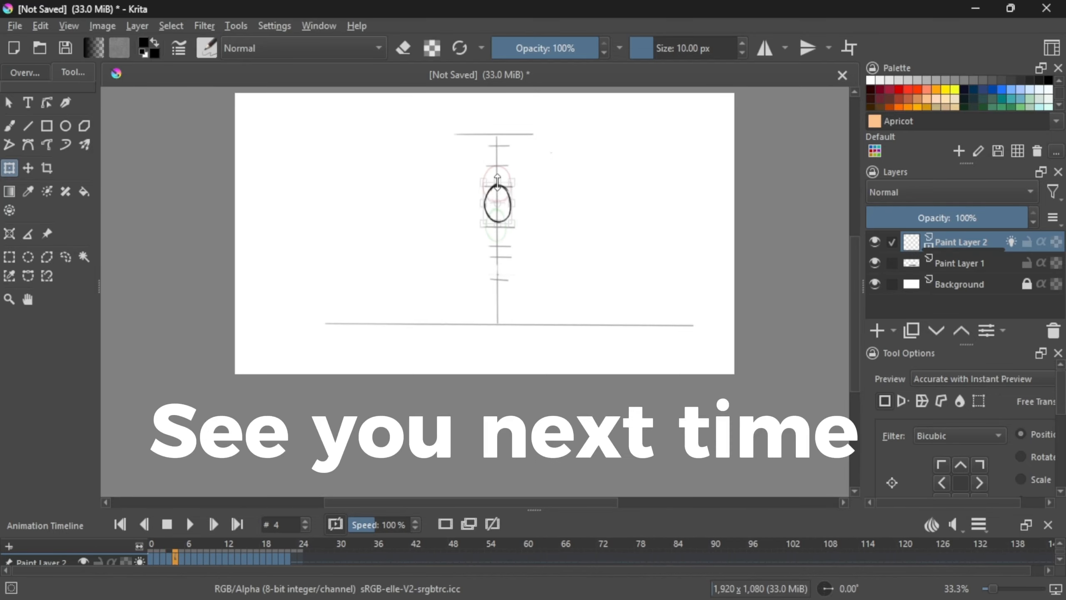
left_click(182, 559)
left_click(499, 220)
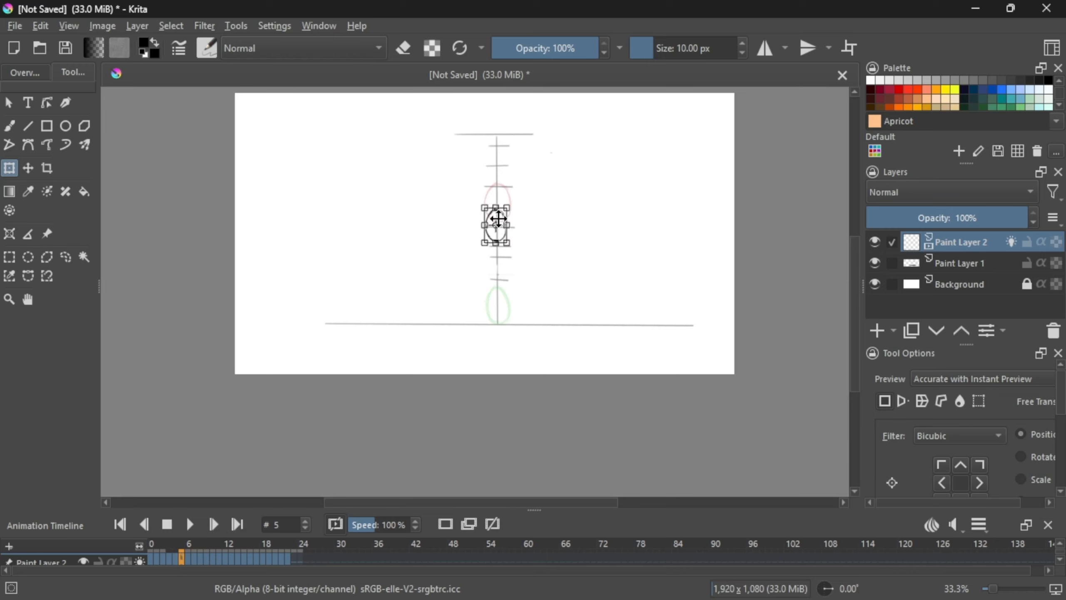